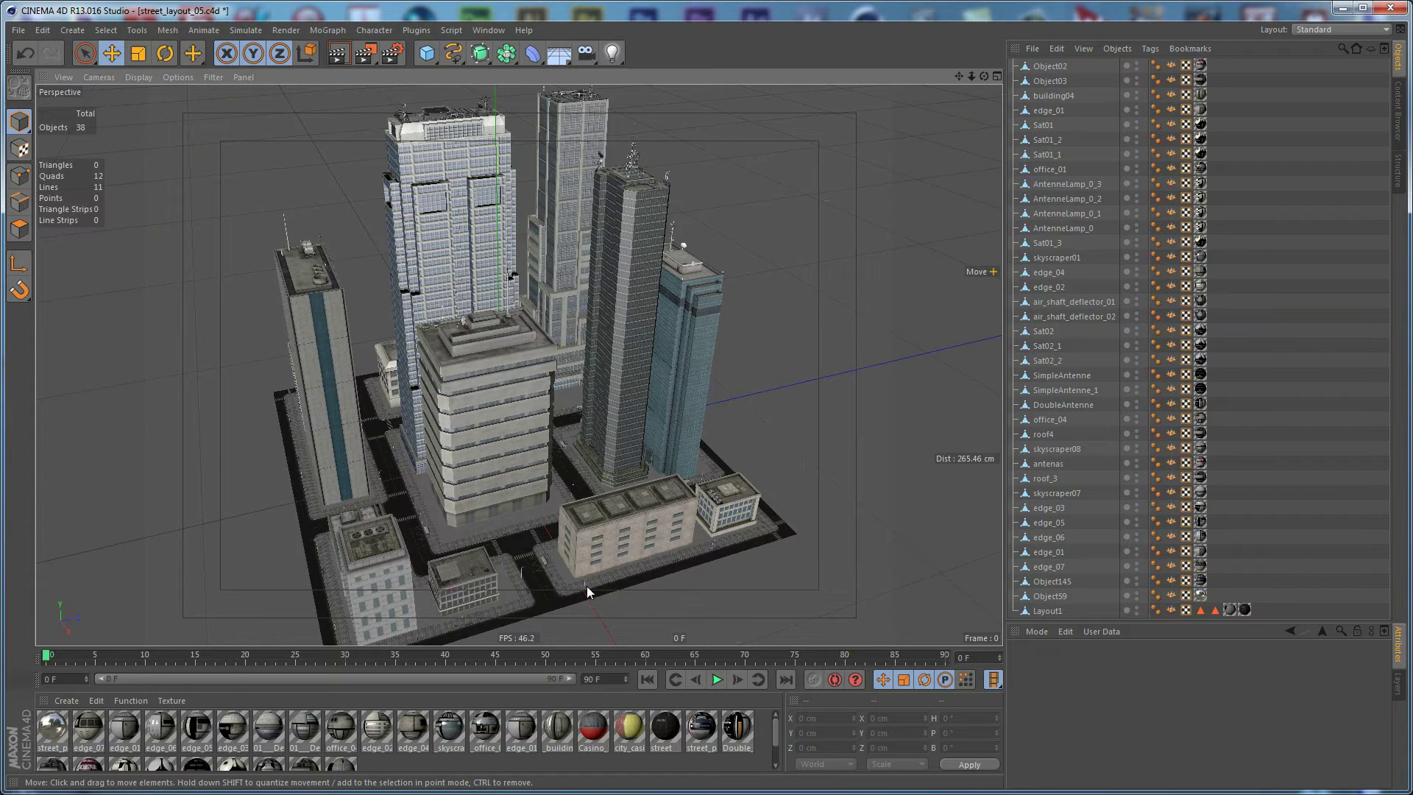
Select all the city objects, group them with Alt+G, and rename the group's null to City
{"action": "left_click", "coordinate": [1049, 68]}
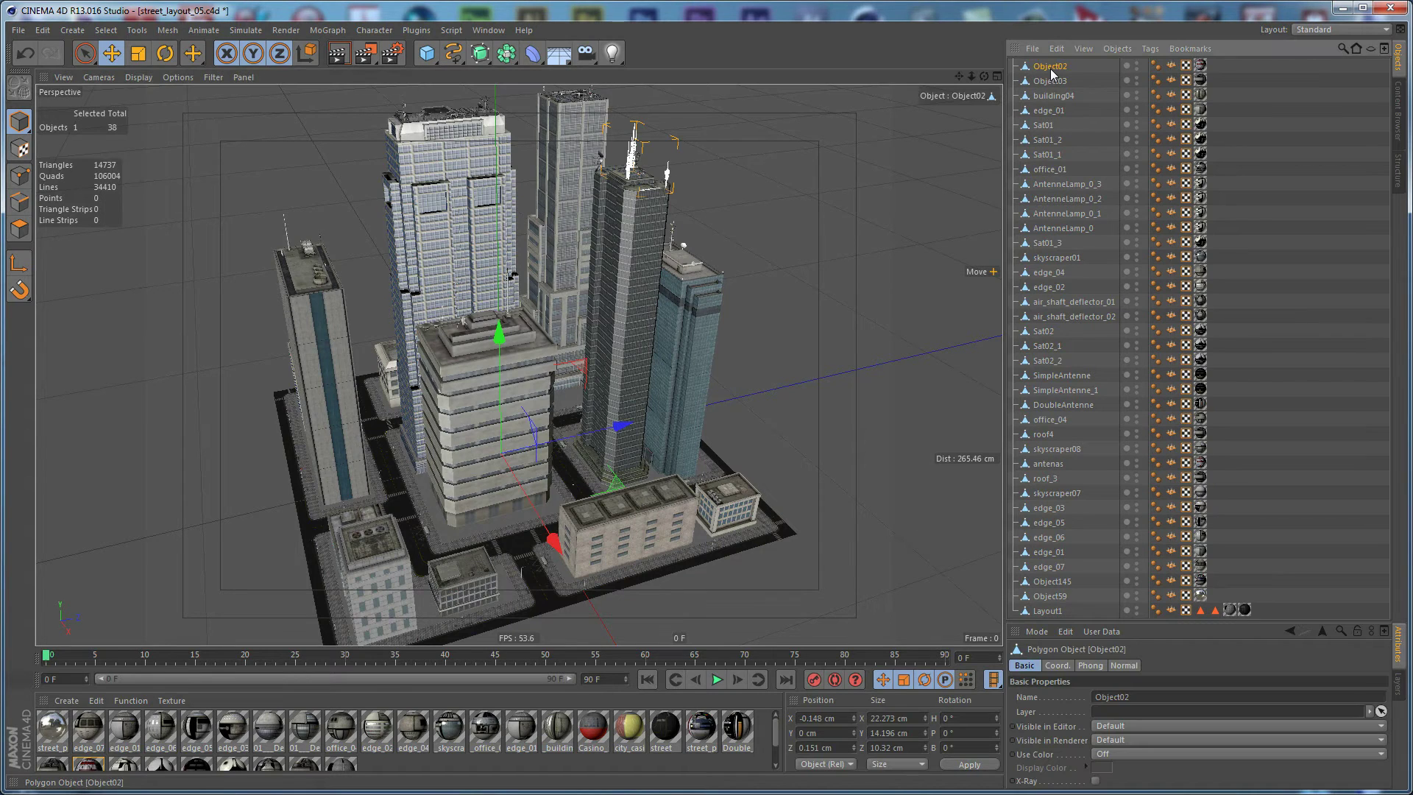
{"action": "left_click", "coordinate": [1049, 611], "text": "shift"}
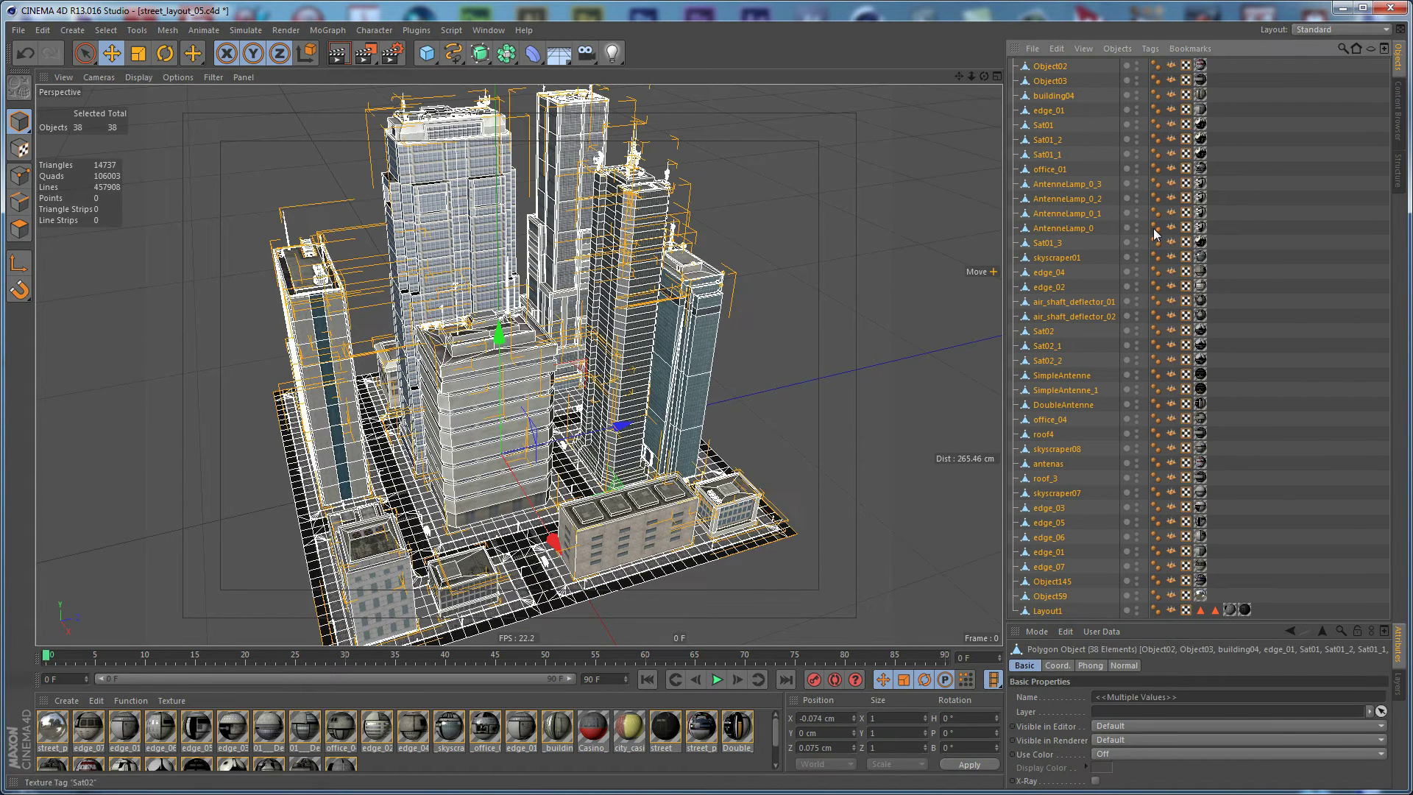
{"action": "key", "text": "alt+g"}
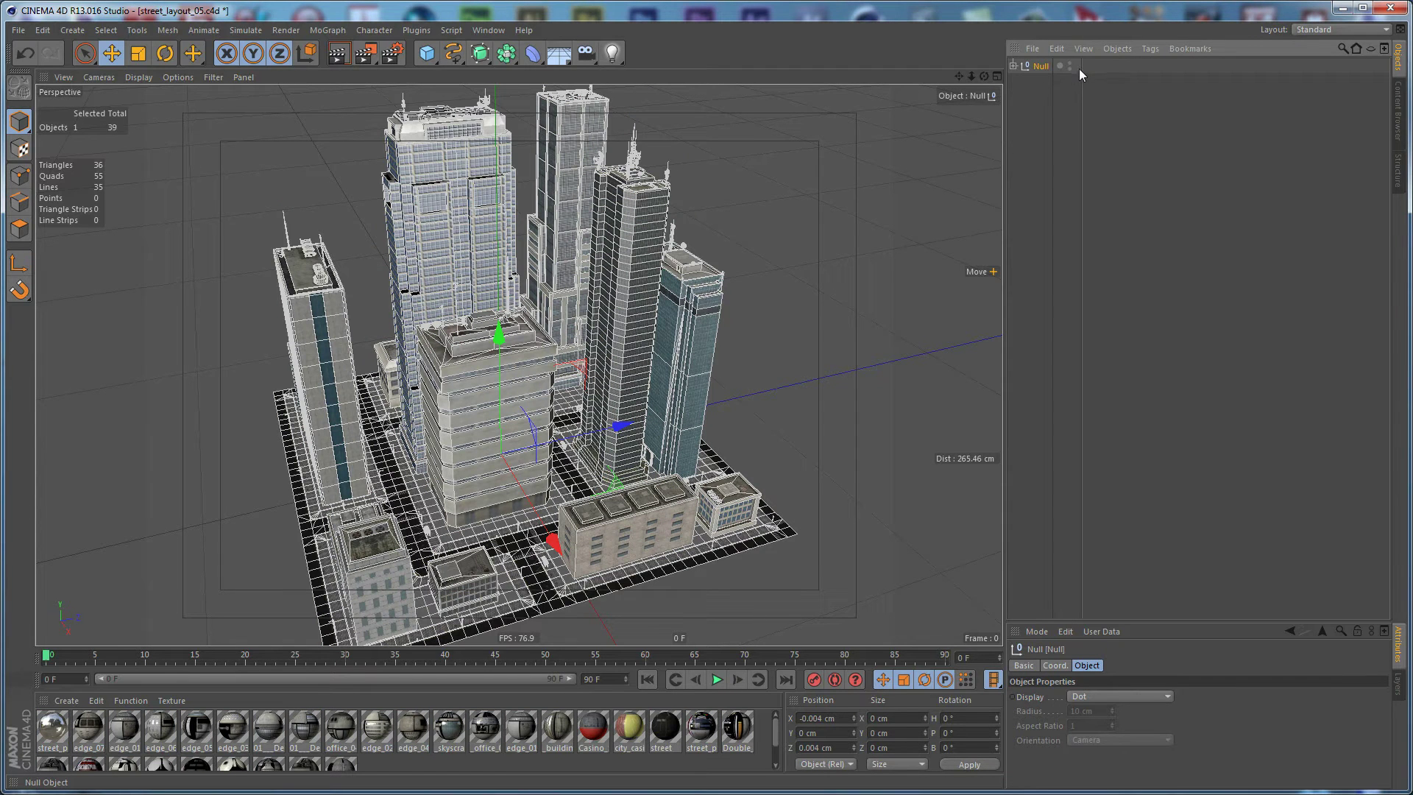
{"action": "left_click_drag", "start_coordinate": [1080, 68], "coordinate": [1200, 69]}
{"action": "double_click", "coordinate": [1042, 66]}
{"action": "type", "text": "City"}
{"action": "key", "text": "Return"}
{"action": "left_click", "coordinate": [826, 234]}
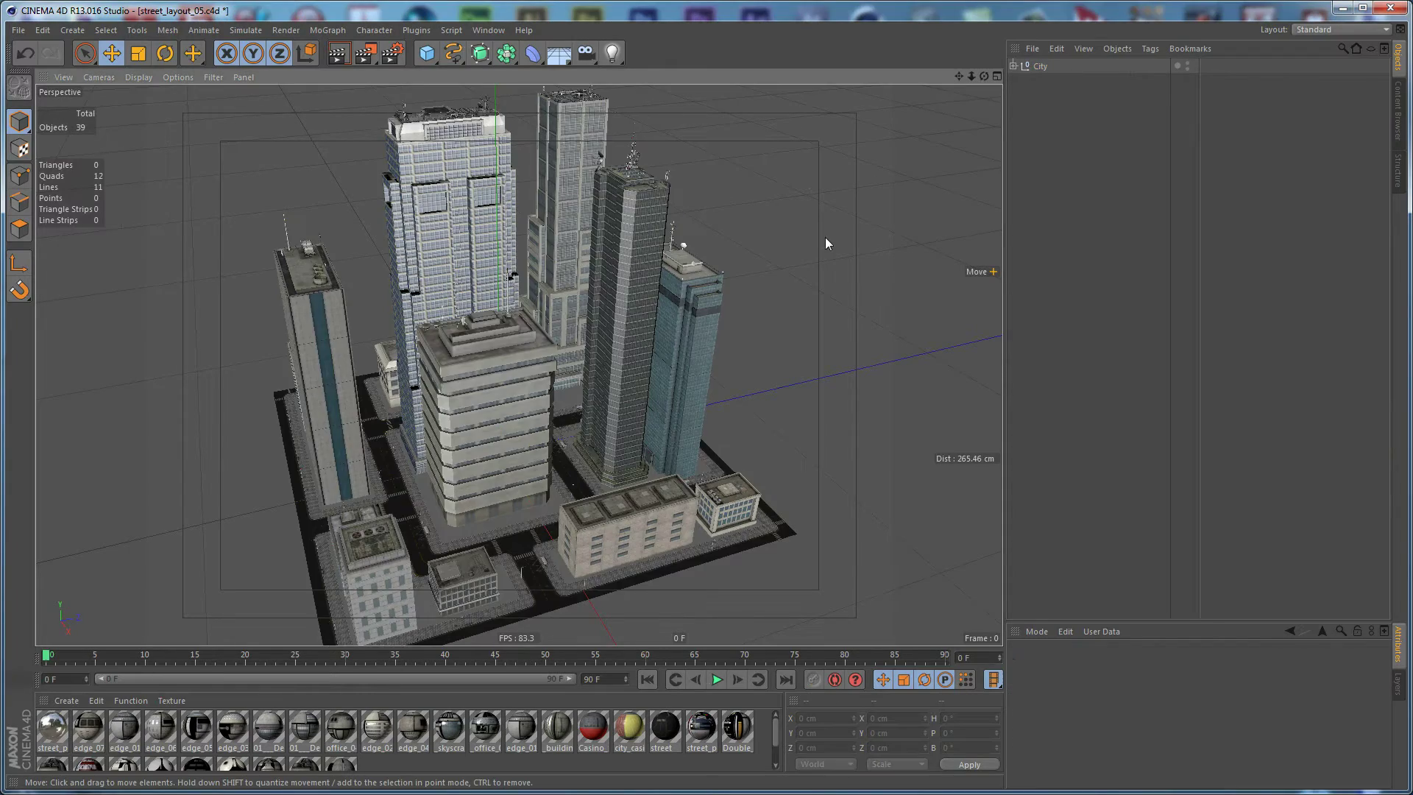
Orbit and lower the view to street level, looking along the road between the towers
{"action": "left_click_drag", "start_coordinate": [541, 485], "coordinate": [642, 530], "text": "alt"}
{"action": "left_click", "coordinate": [633, 549]}
{"action": "left_click", "coordinate": [712, 517]}
{"action": "left_click_drag", "start_coordinate": [574, 567], "coordinate": [514, 444], "text": "alt"}
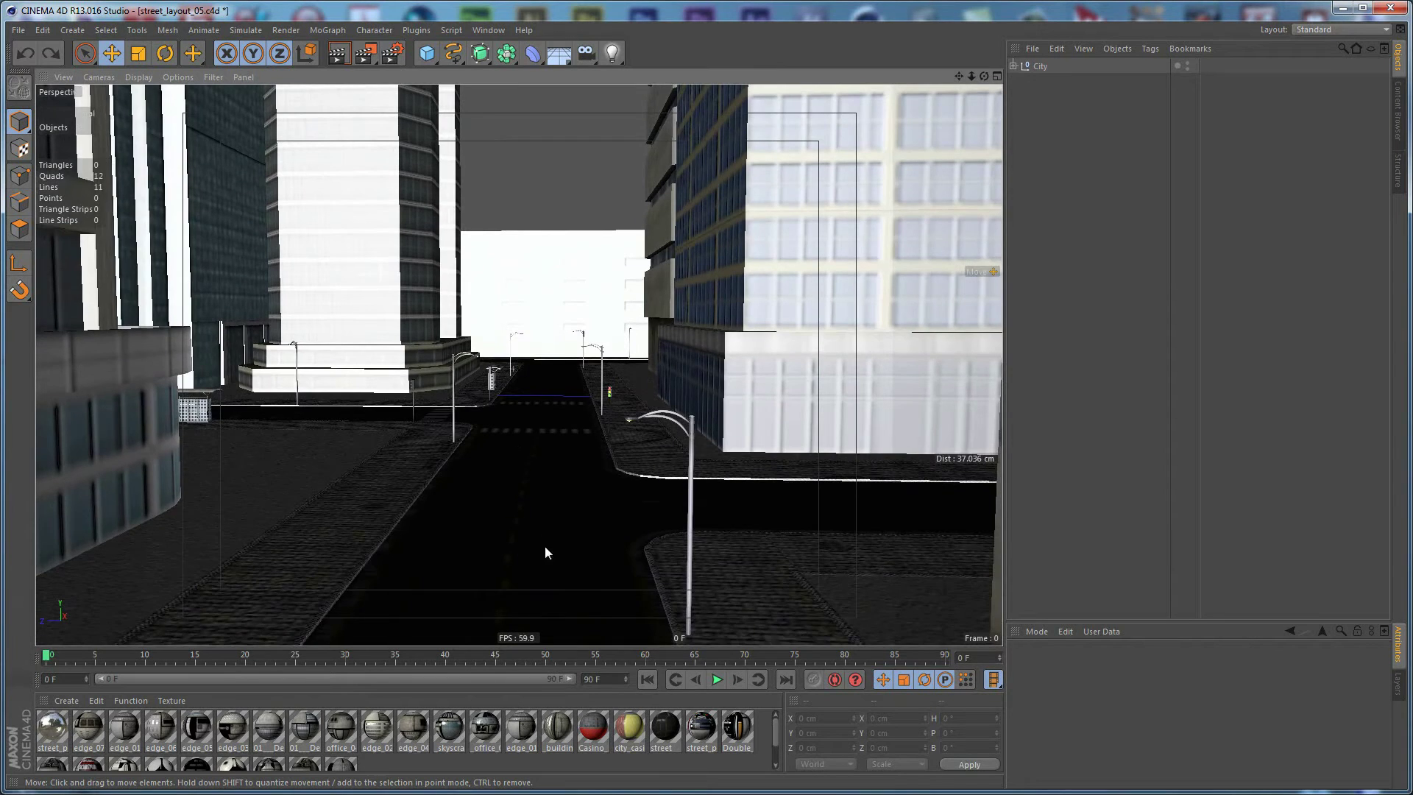
{"action": "left_click_drag", "start_coordinate": [552, 567], "coordinate": [574, 461], "text": "alt"}
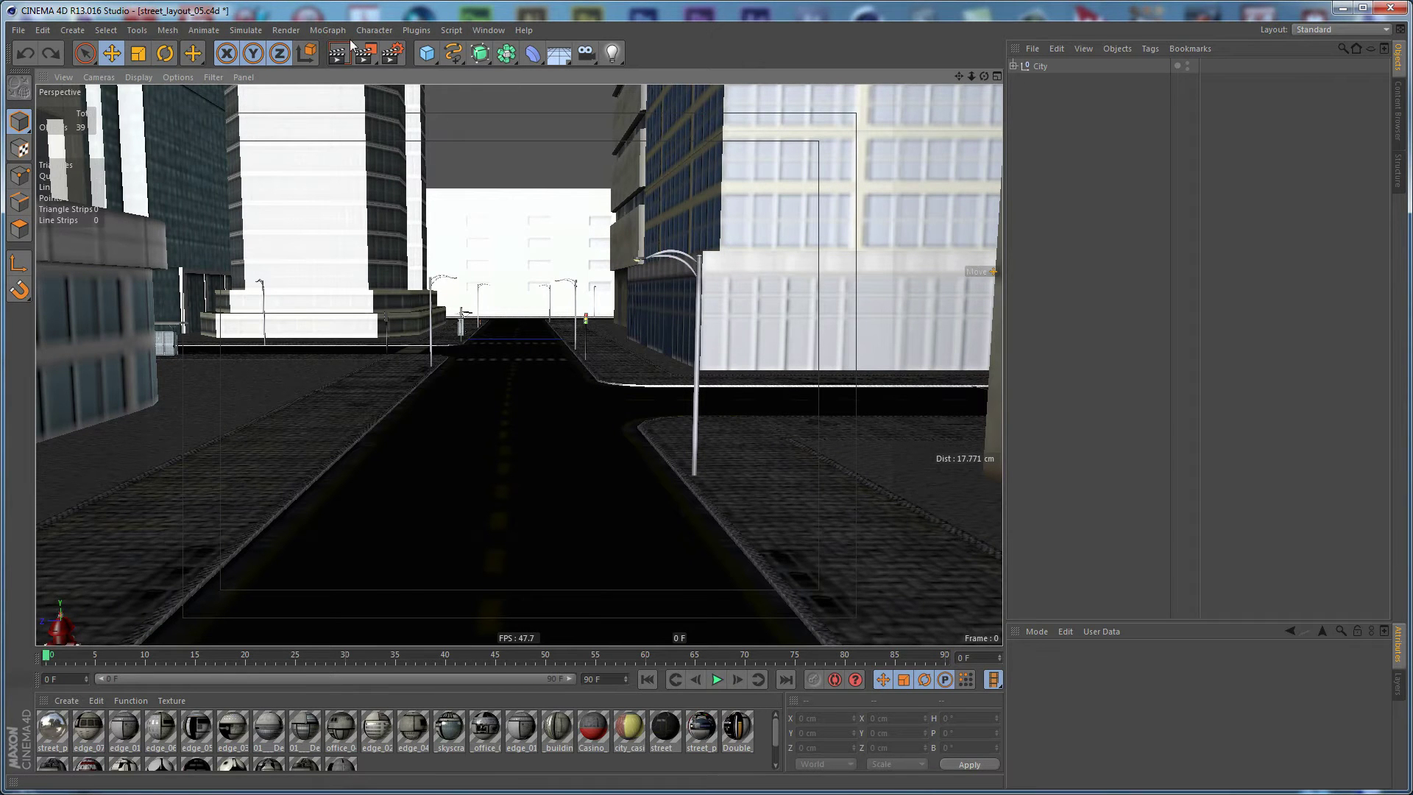
Add a MoText object and move it toward the camera
{"action": "left_click", "coordinate": [329, 30]}
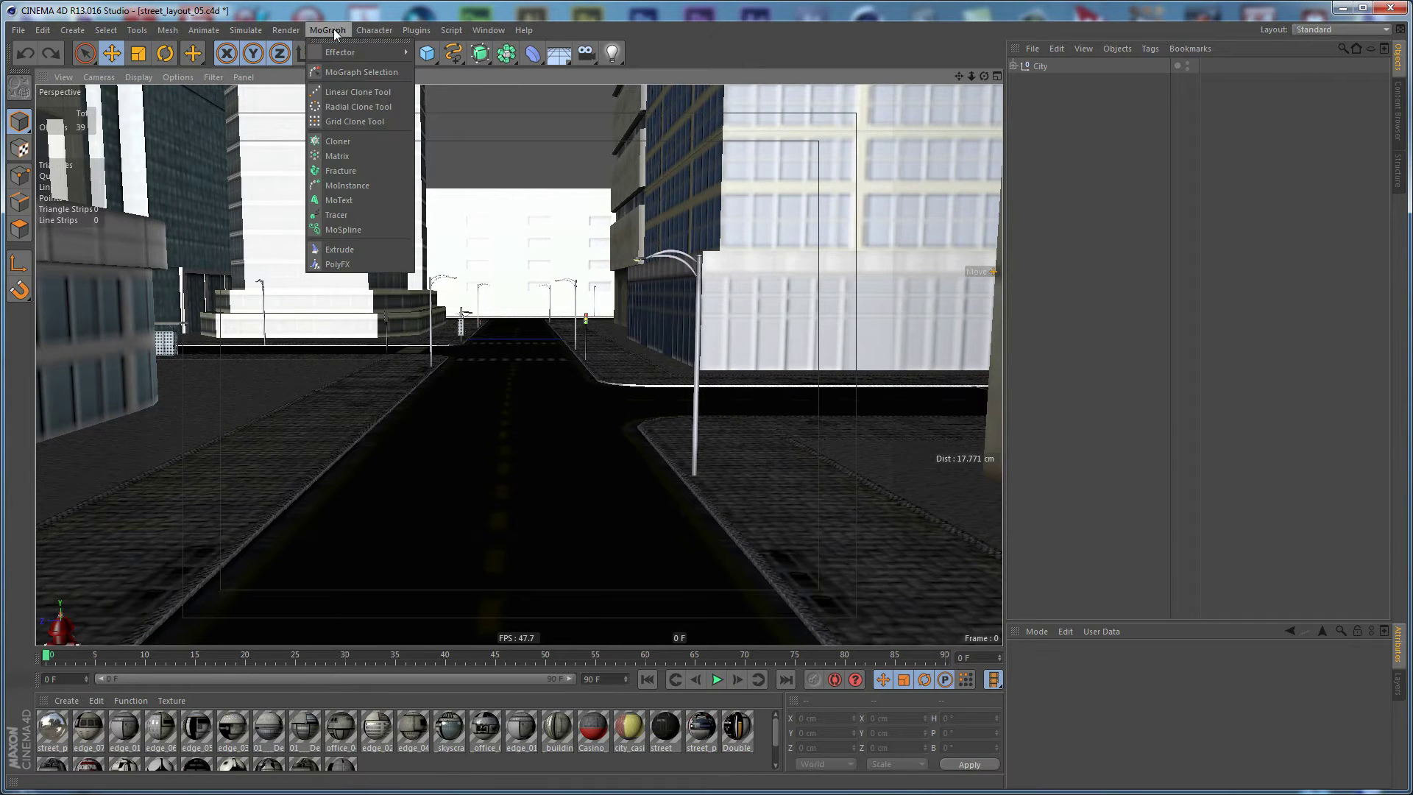
{"action": "left_click", "coordinate": [358, 201]}
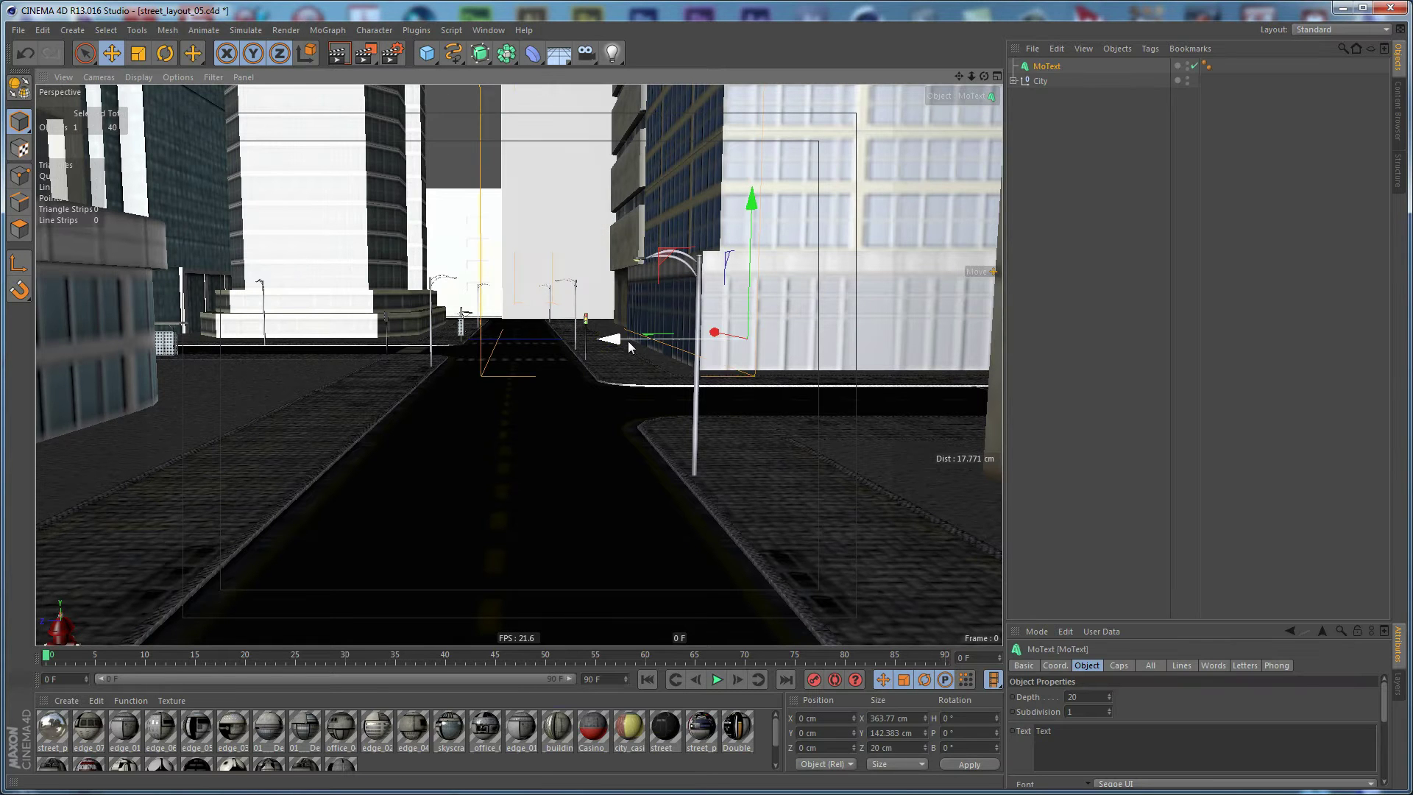
{"action": "left_click_drag", "start_coordinate": [622, 344], "coordinate": [471, 355]}
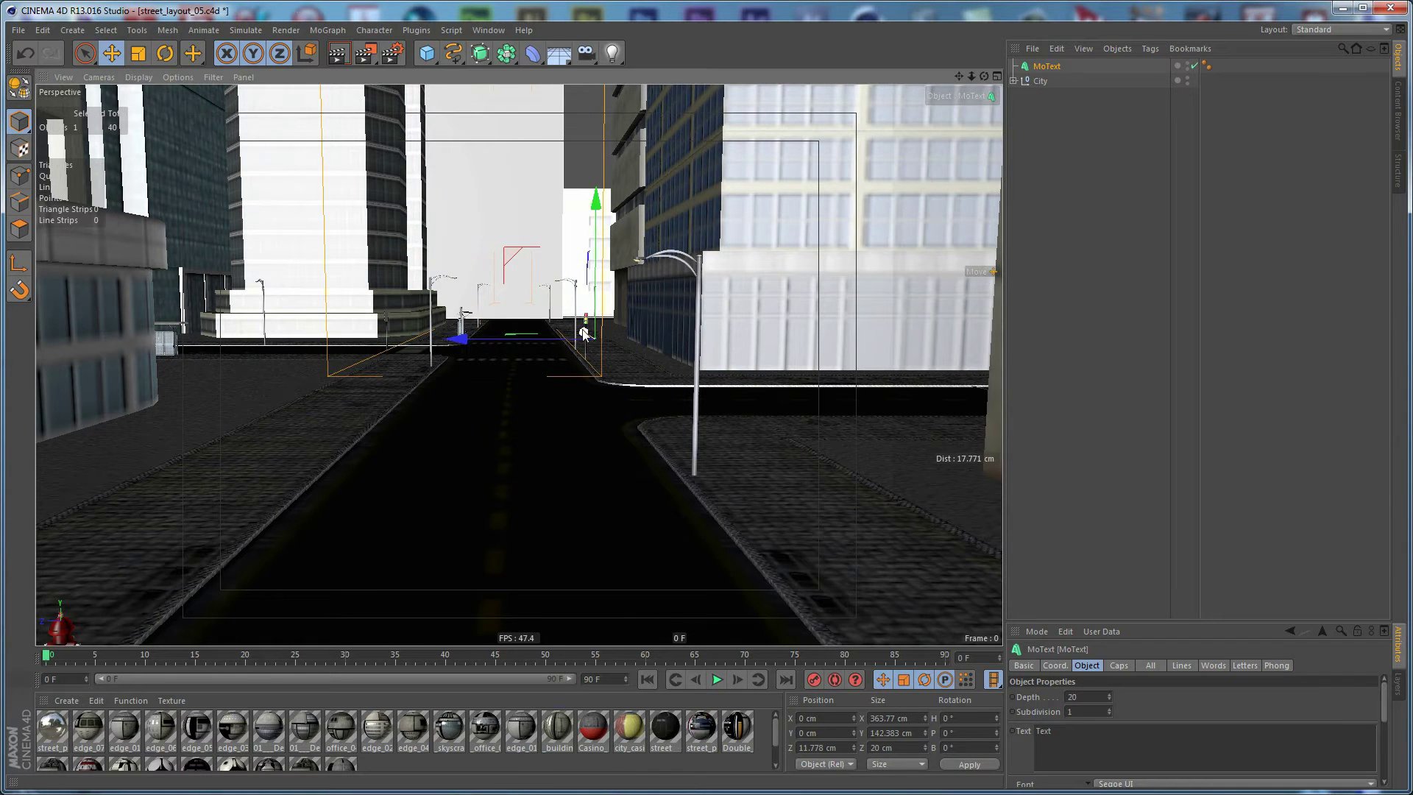
{"action": "left_click_drag", "start_coordinate": [573, 332], "coordinate": [699, 524]}
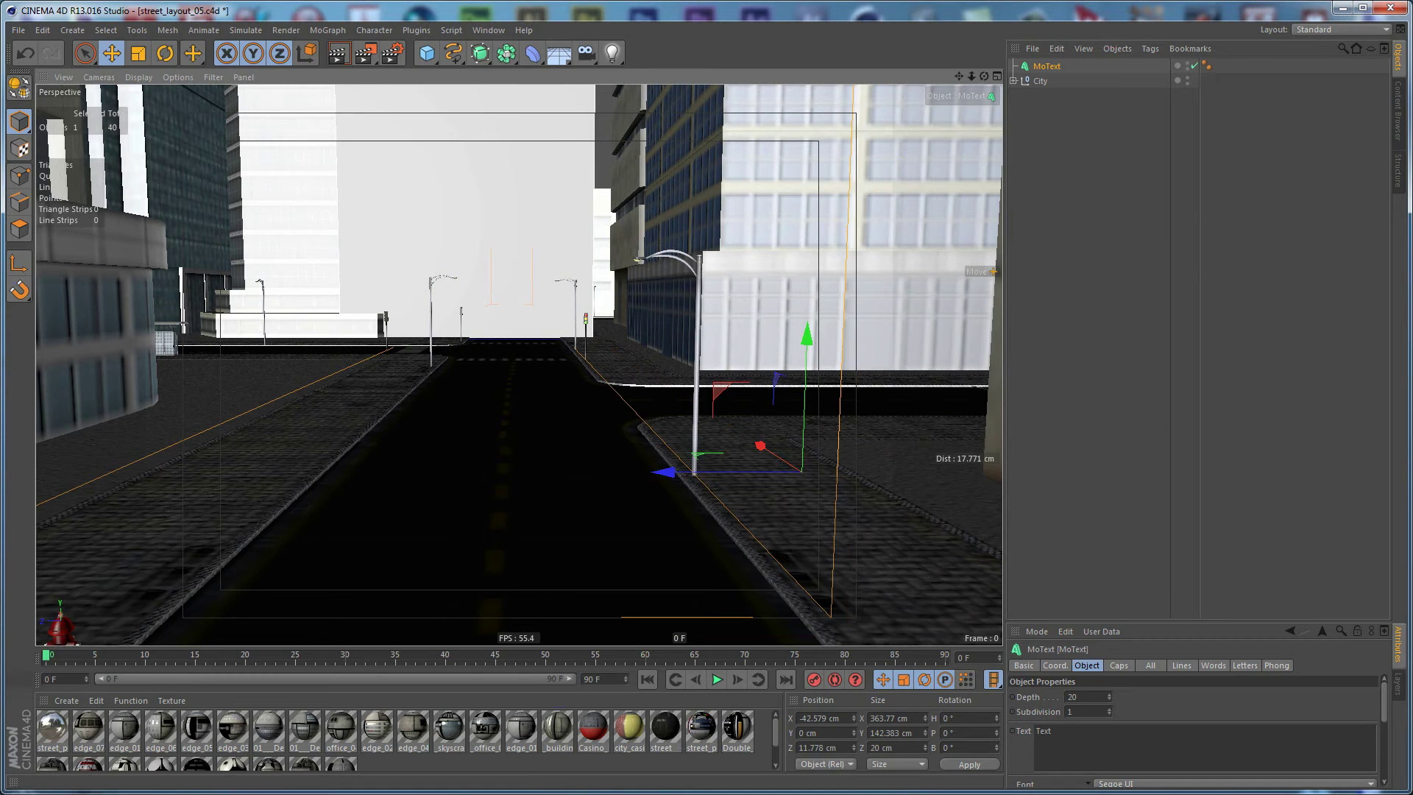
Set the MoText height to 2 cm, after first trying 50 and 10
{"action": "left_click_drag", "start_coordinate": [1111, 621], "coordinate": [1110, 324]}
{"action": "double_click", "coordinate": [1111, 529]}
{"action": "type", "text": "50"}
{"action": "key", "text": "Return"}
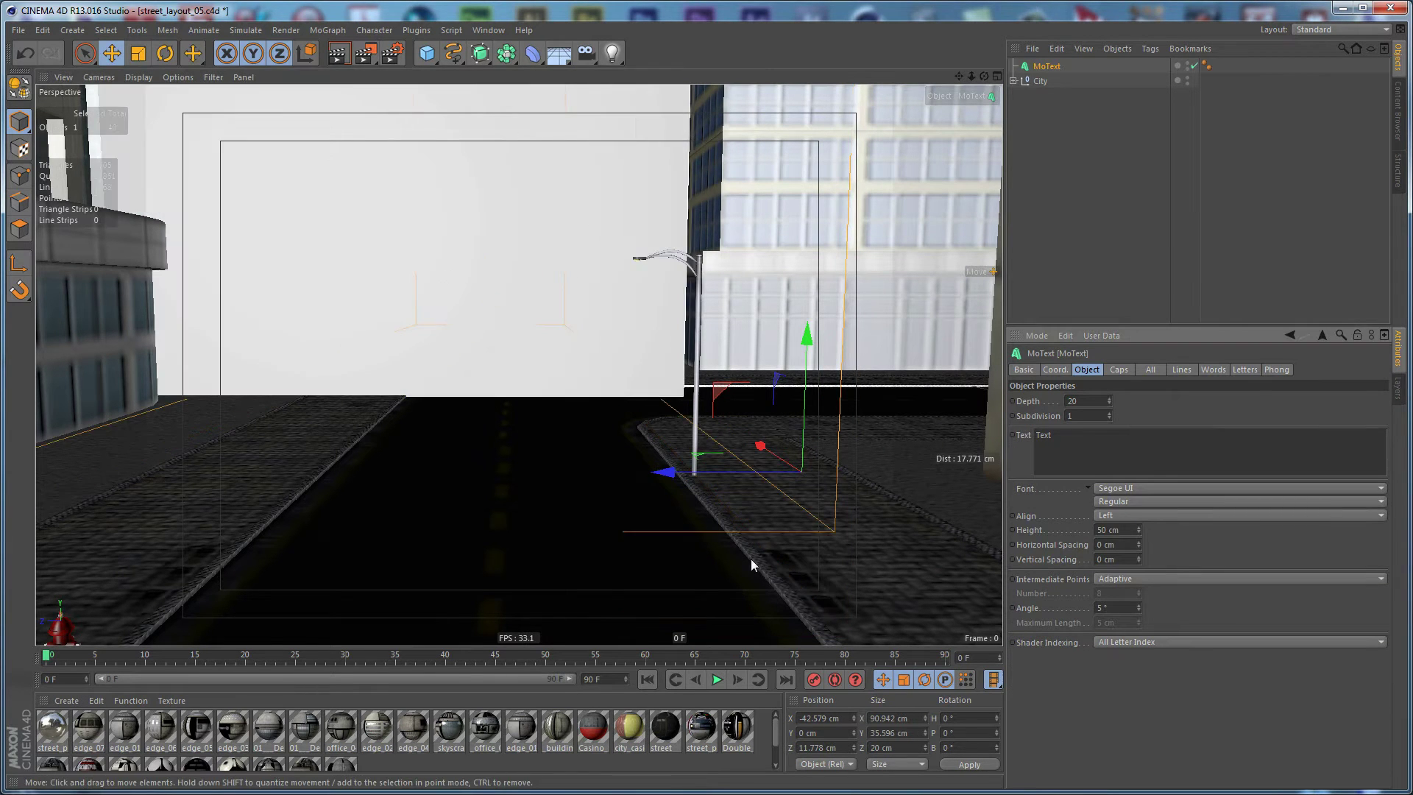
{"action": "double_click", "coordinate": [1111, 530]}
{"action": "type", "text": "10"}
{"action": "key", "text": "Return"}
{"action": "double_click", "coordinate": [1111, 530]}
{"action": "type", "text": "2"}
{"action": "key", "text": "Return"}
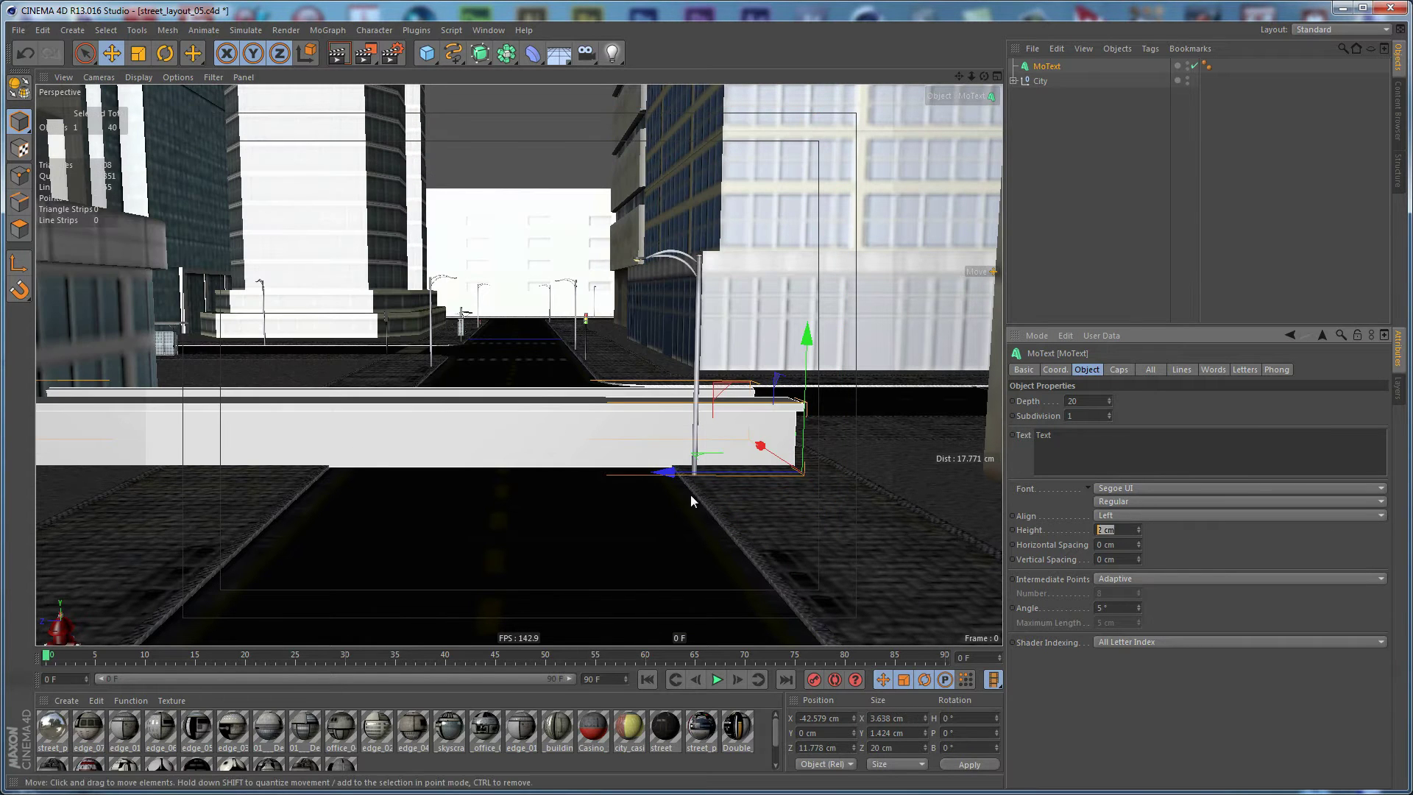
Set the text extrusion depth to 2 and align the text to Middle
{"action": "double_click", "coordinate": [1103, 401]}
{"action": "type", "text": "2"}
{"action": "key", "text": "Return"}
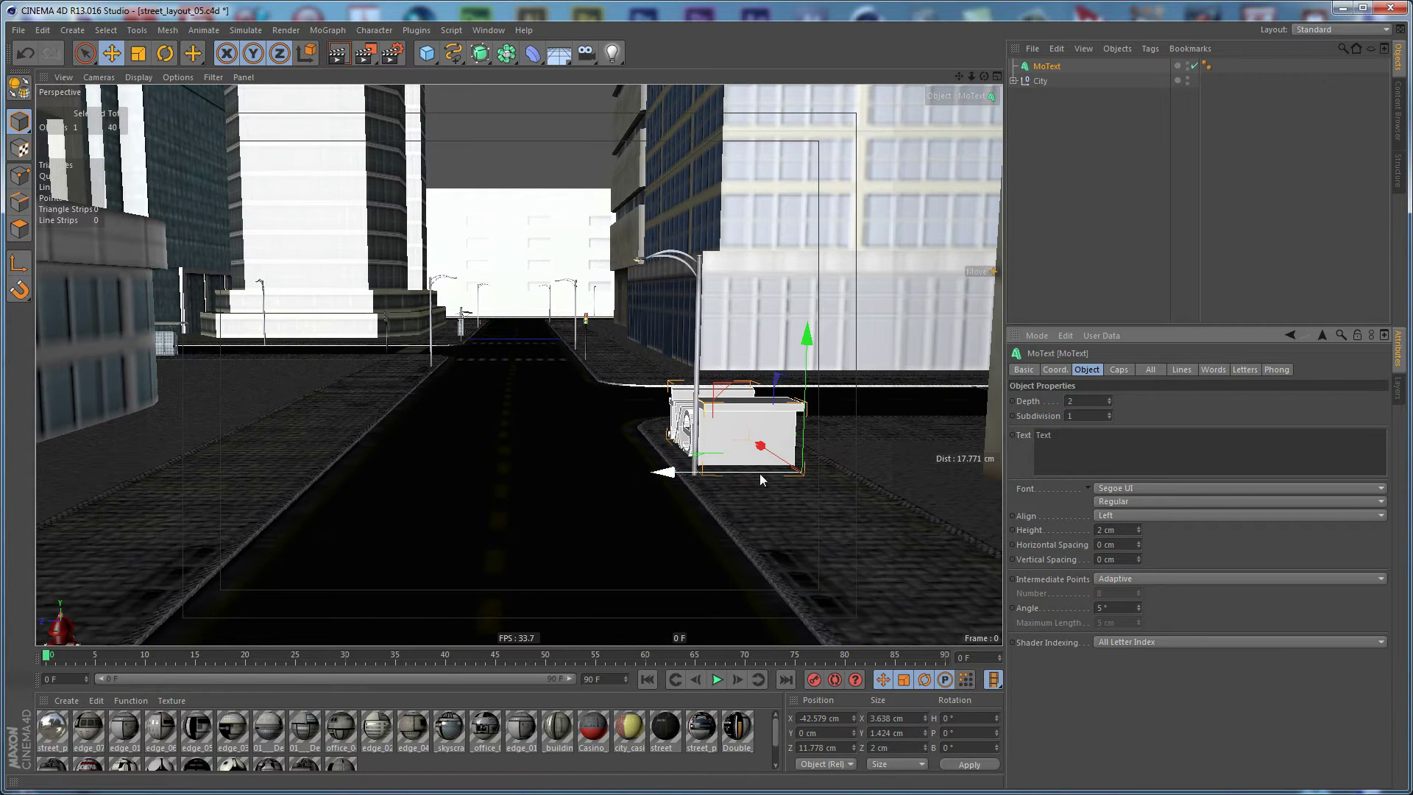
{"action": "left_click", "coordinate": [1120, 514]}
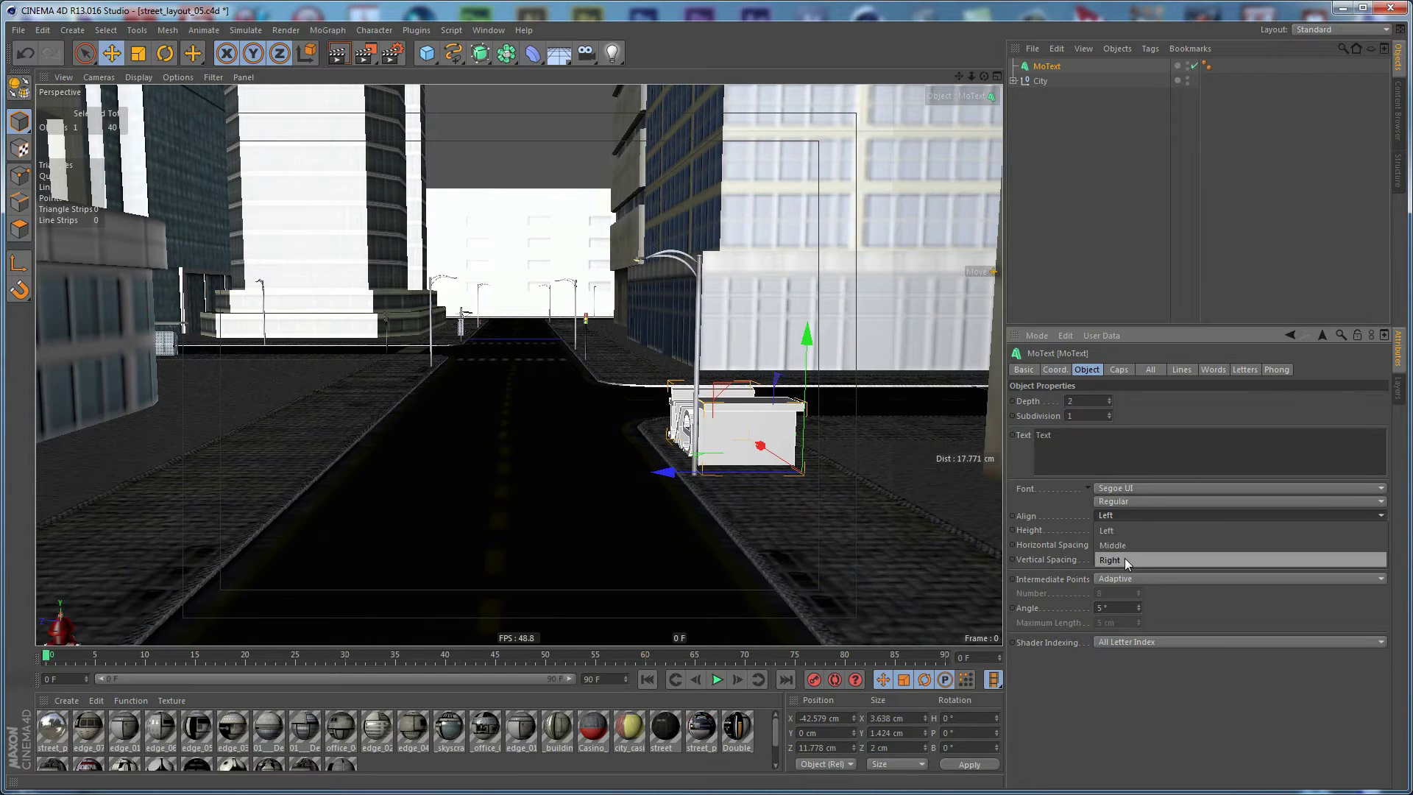
{"action": "left_click", "coordinate": [1125, 544]}
Rotate the text to face the camera, then place it mid-road, lifted above the street
{"action": "left_click_drag", "start_coordinate": [749, 470], "coordinate": [412, 474]}
{"action": "key", "text": "r"}
{"action": "left_click_drag", "start_coordinate": [507, 492], "coordinate": [352, 497]}
{"action": "key", "text": "e"}
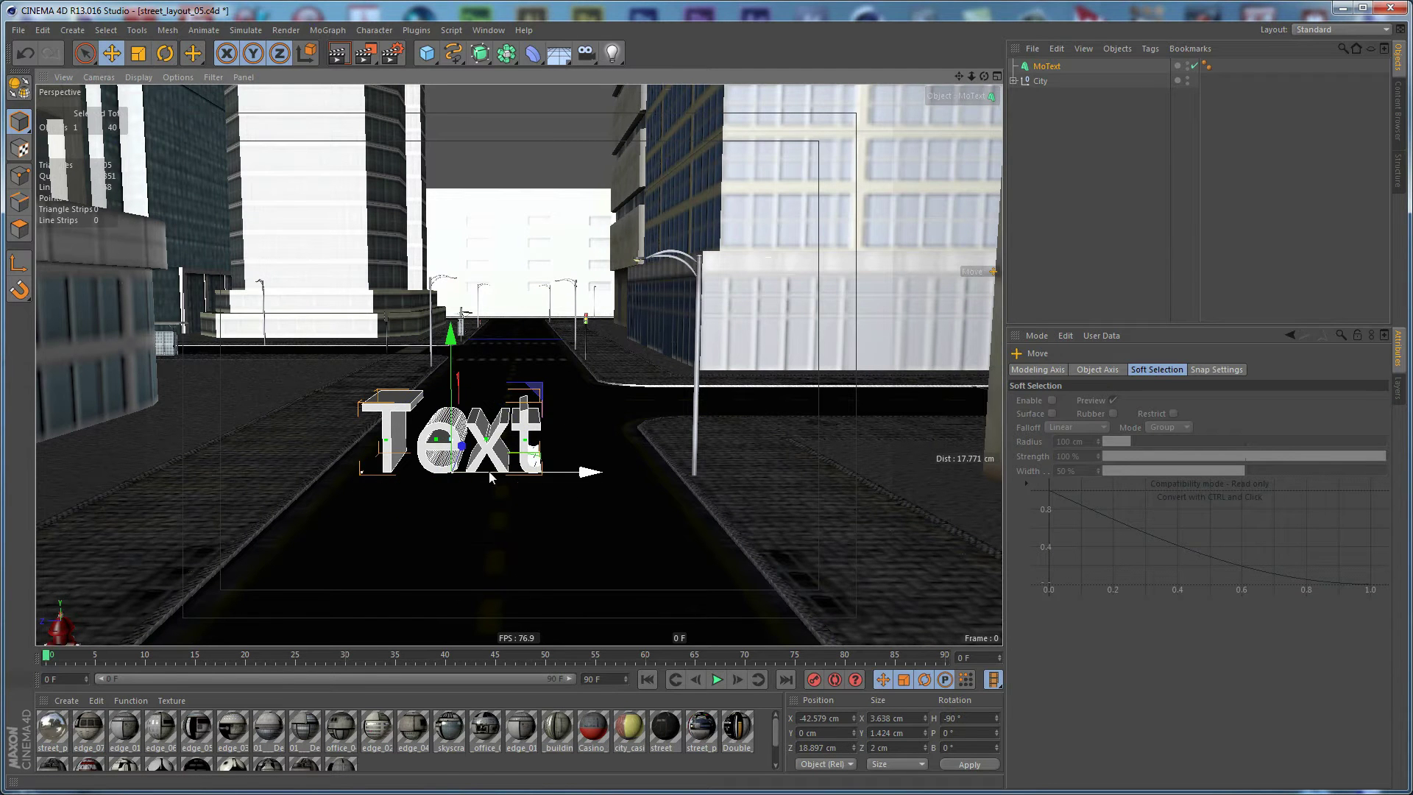
{"action": "left_click_drag", "start_coordinate": [585, 468], "coordinate": [671, 471]}
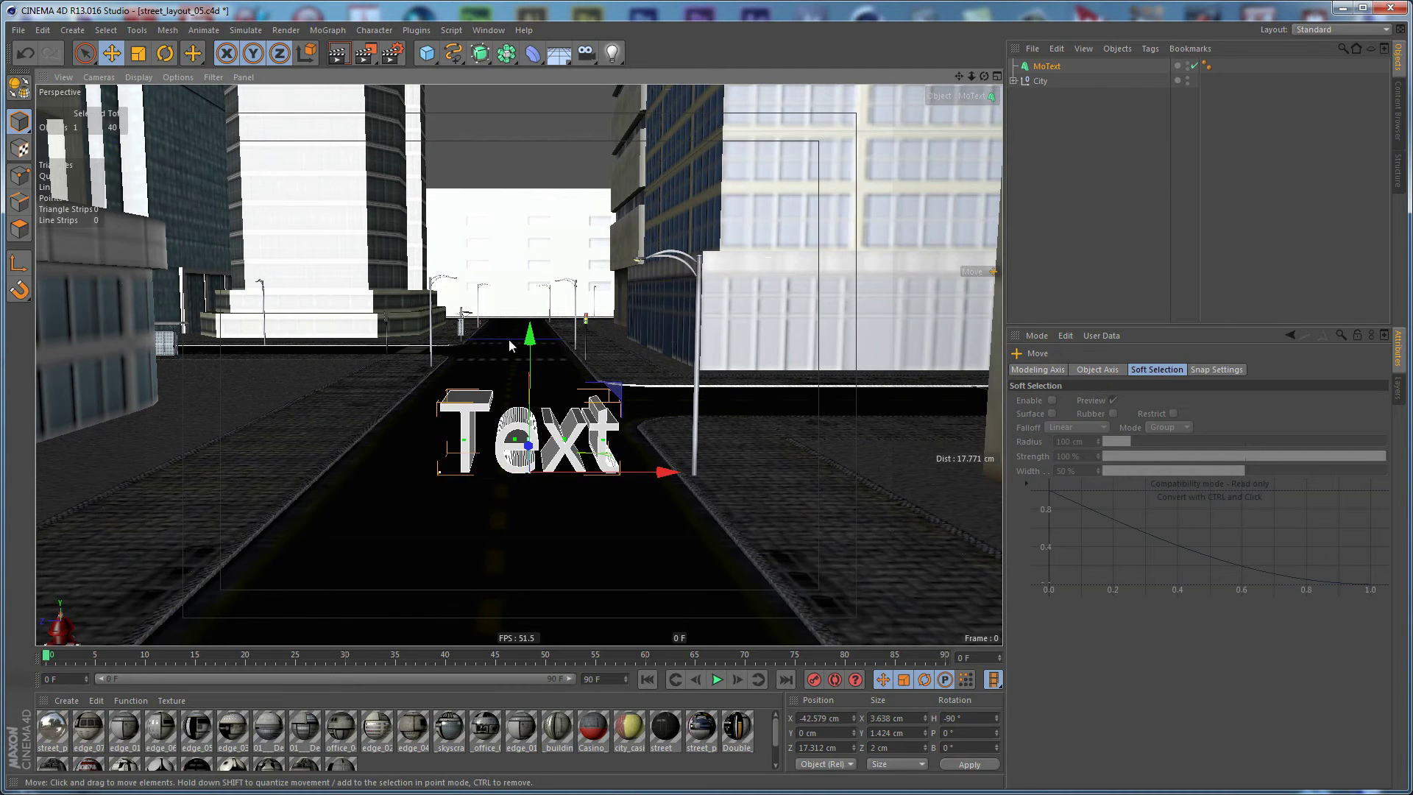
{"action": "left_click_drag", "start_coordinate": [540, 337], "coordinate": [527, 250]}
Lower the text just above the road and set its font to LubalGraph Bd BT
{"action": "mouse_move", "coordinate": [643, 479]}
{"action": "middle_mouse_down", "text": "alt"}
{"action": "mouse_move", "coordinate": [643, 400]}
{"action": "mouse_move", "coordinate": [643, 453]}
{"action": "middle_mouse_up", "text": "alt"}
{"action": "left_click", "coordinate": [1052, 66]}
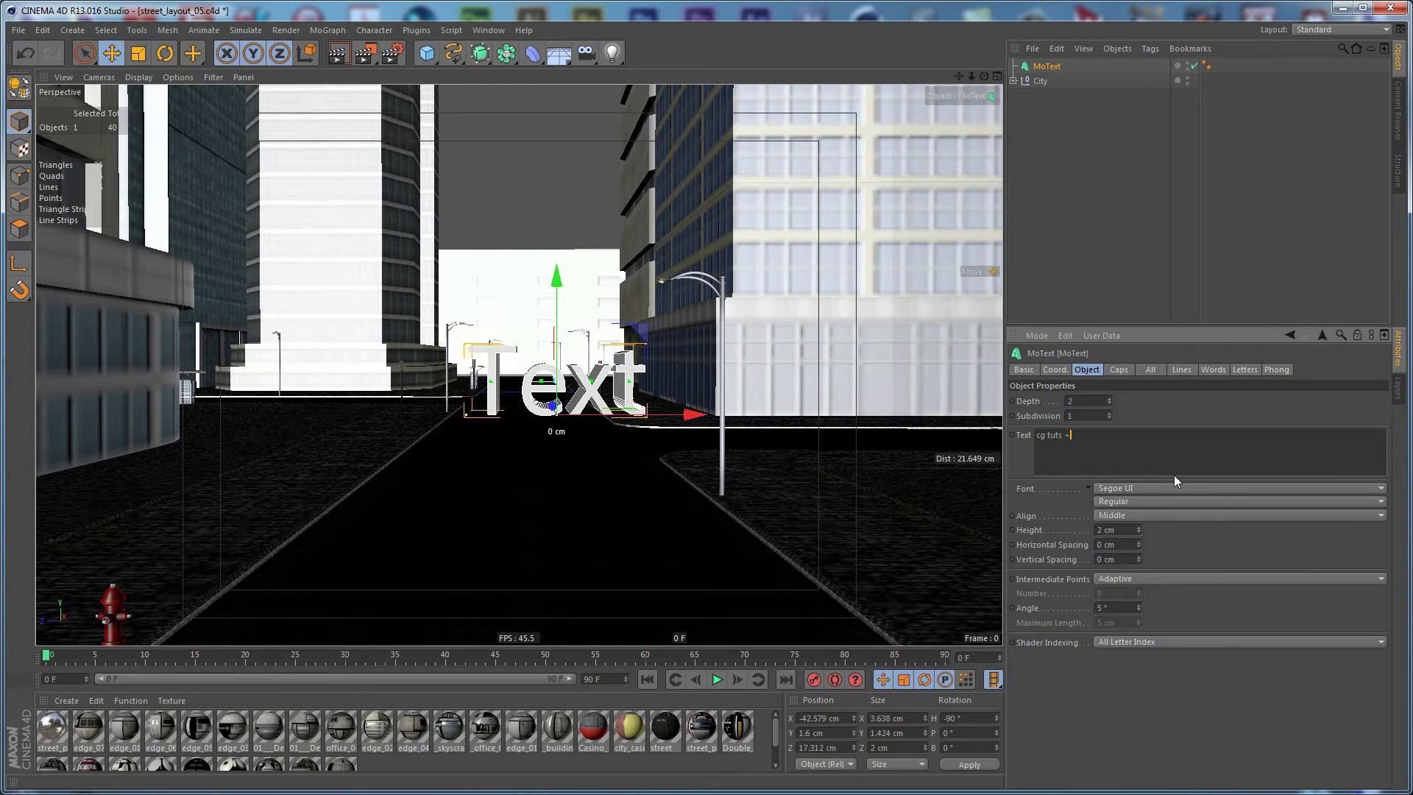
{"action": "left_click", "coordinate": [1126, 489]}
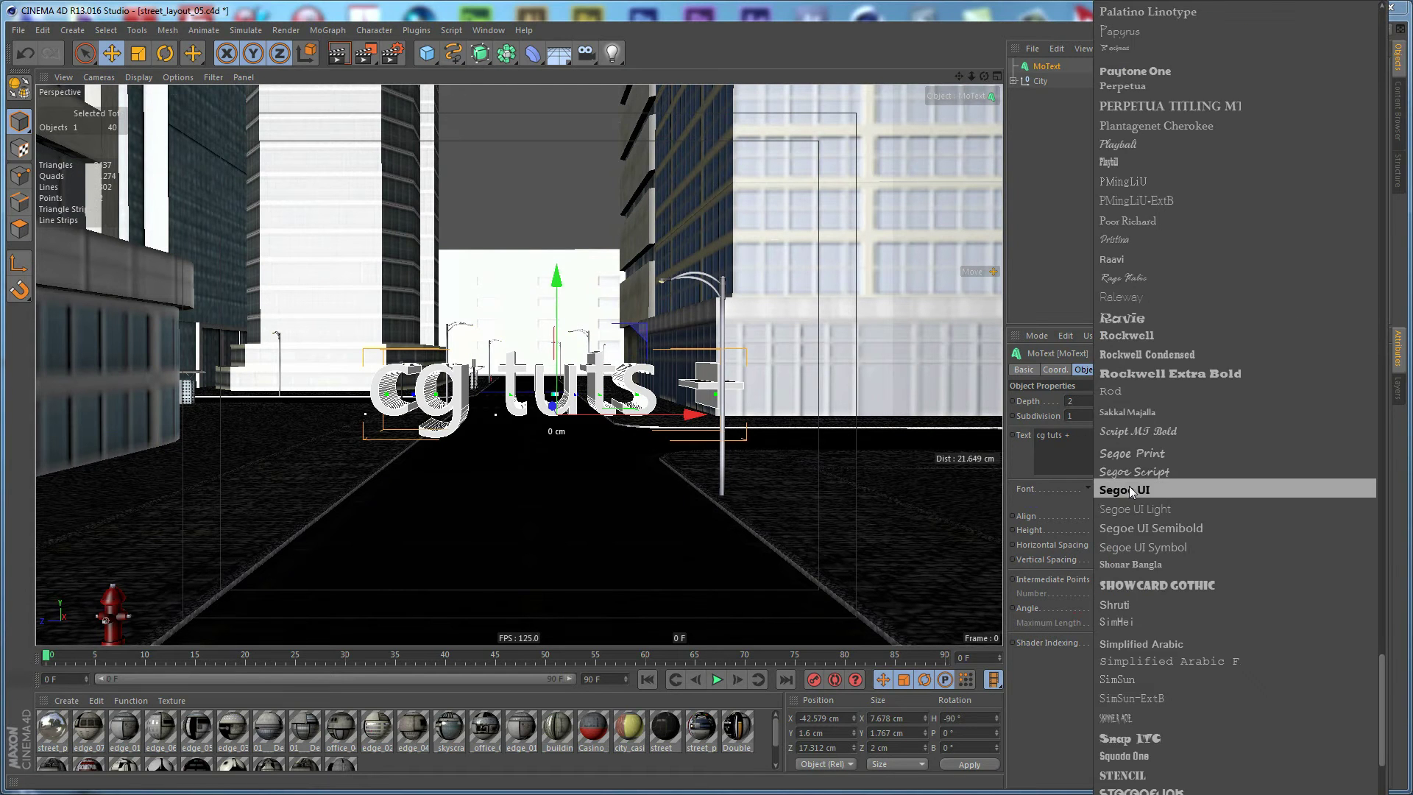
{"action": "scroll", "coordinate": [1141, 361], "scroll_direction": "up", "scroll_amount": 20}
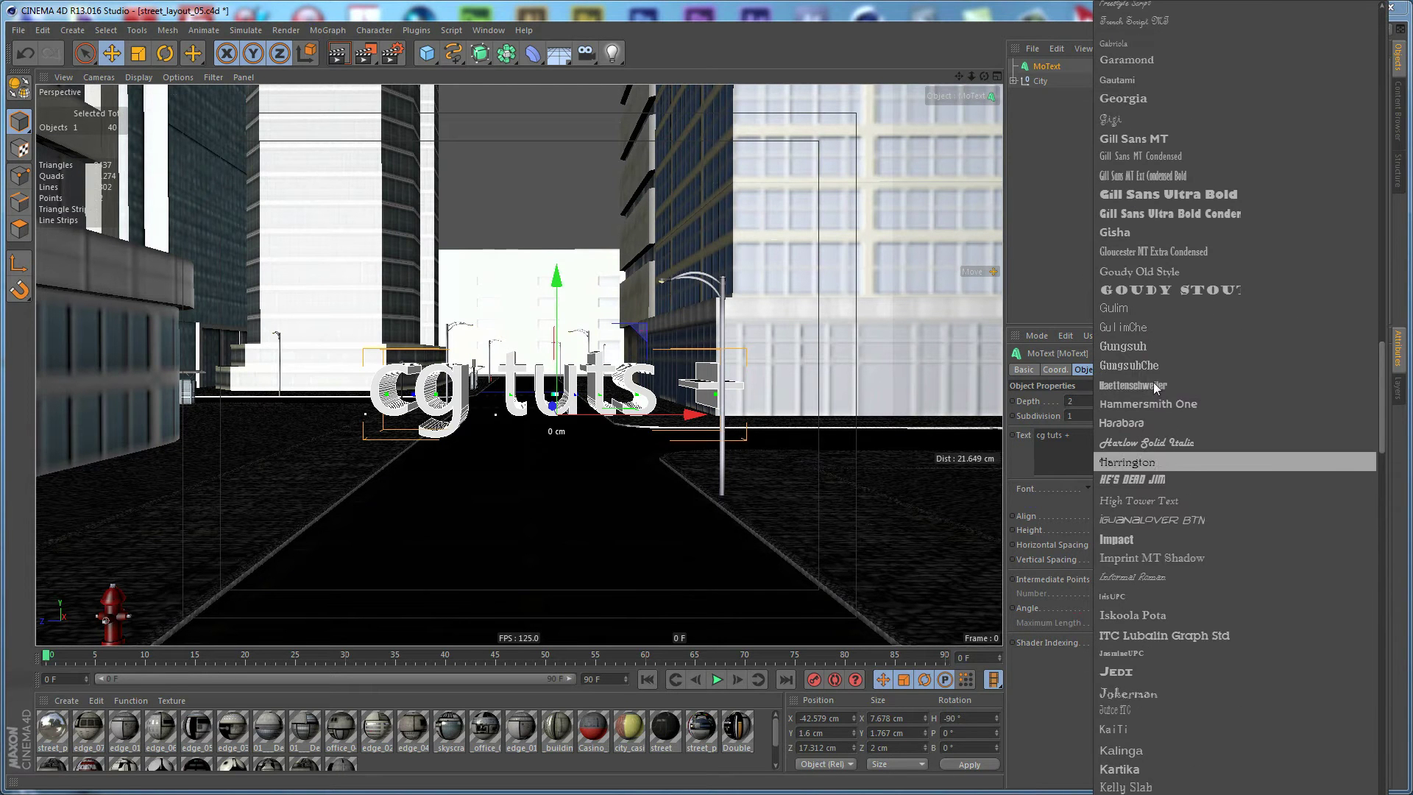
{"action": "left_click", "coordinate": [1190, 637]}
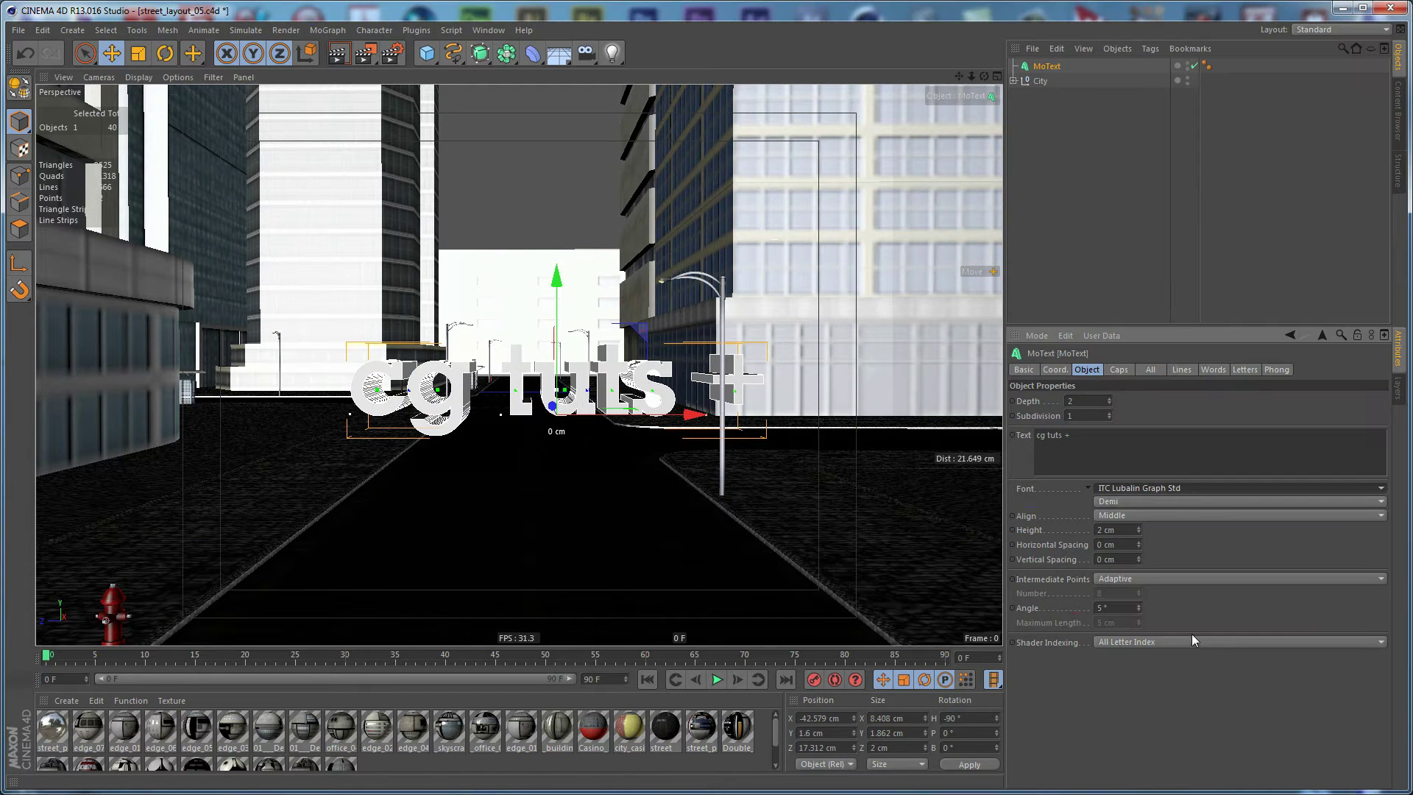
{"action": "left_click", "coordinate": [1141, 488]}
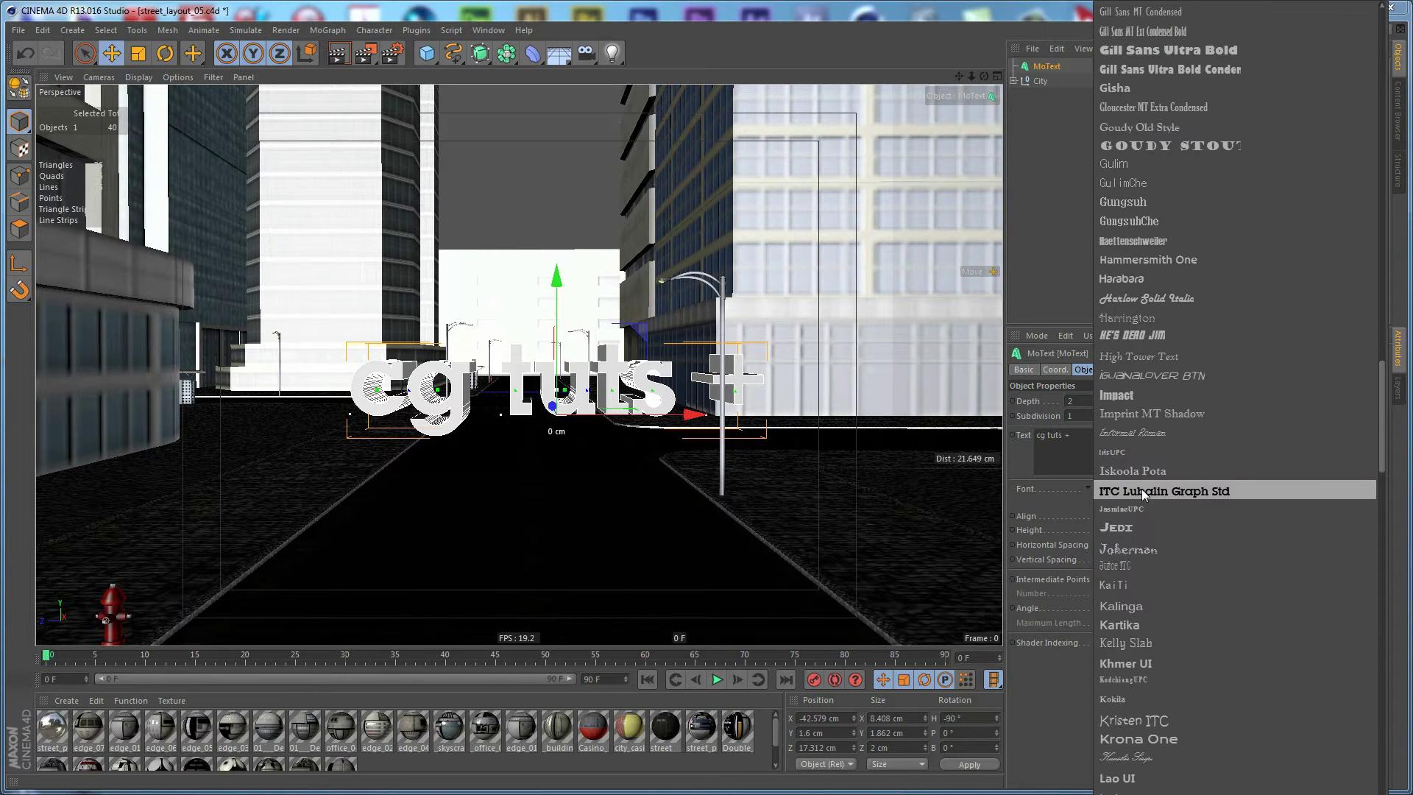
{"action": "scroll", "coordinate": [1144, 494], "scroll_direction": "down", "scroll_amount": 5}
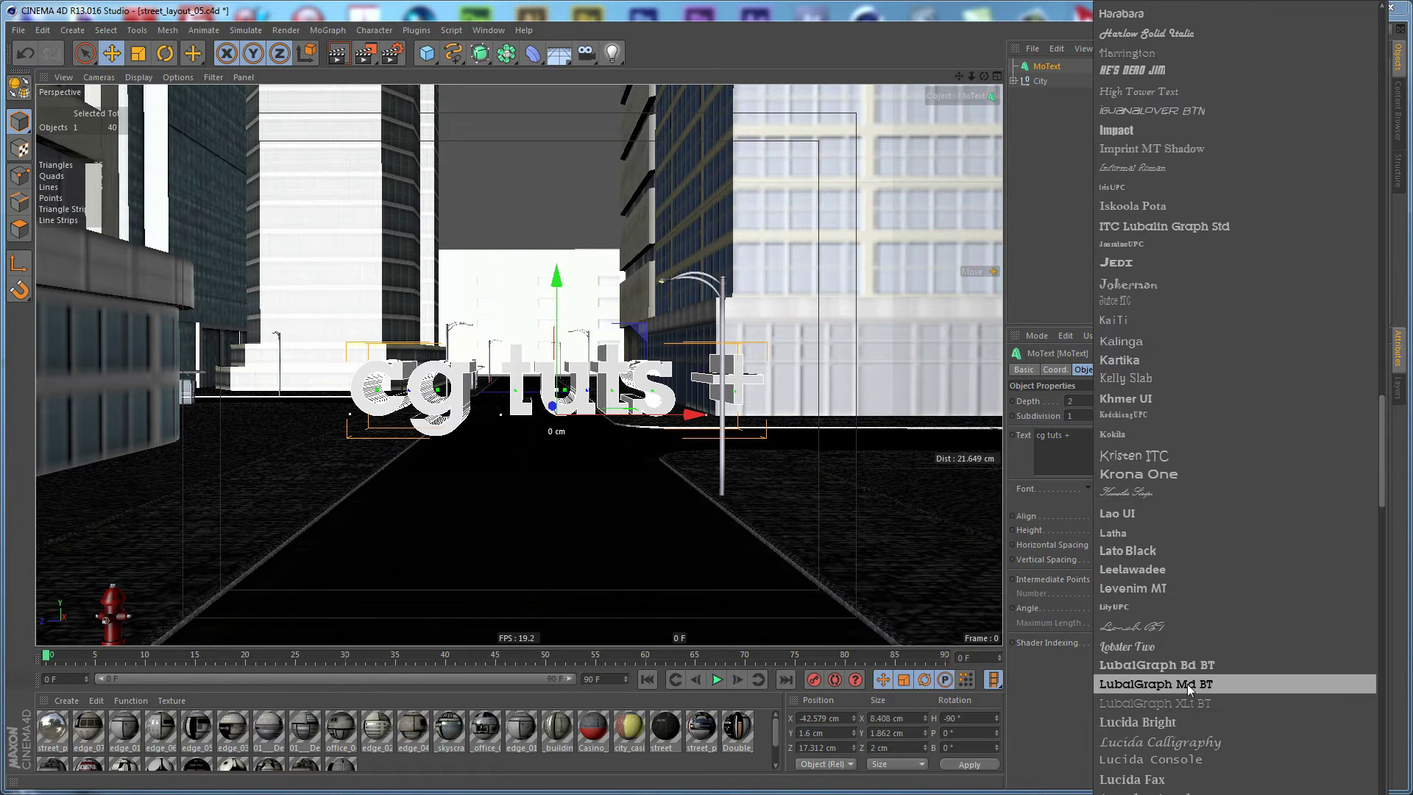
{"action": "left_click", "coordinate": [1186, 671]}
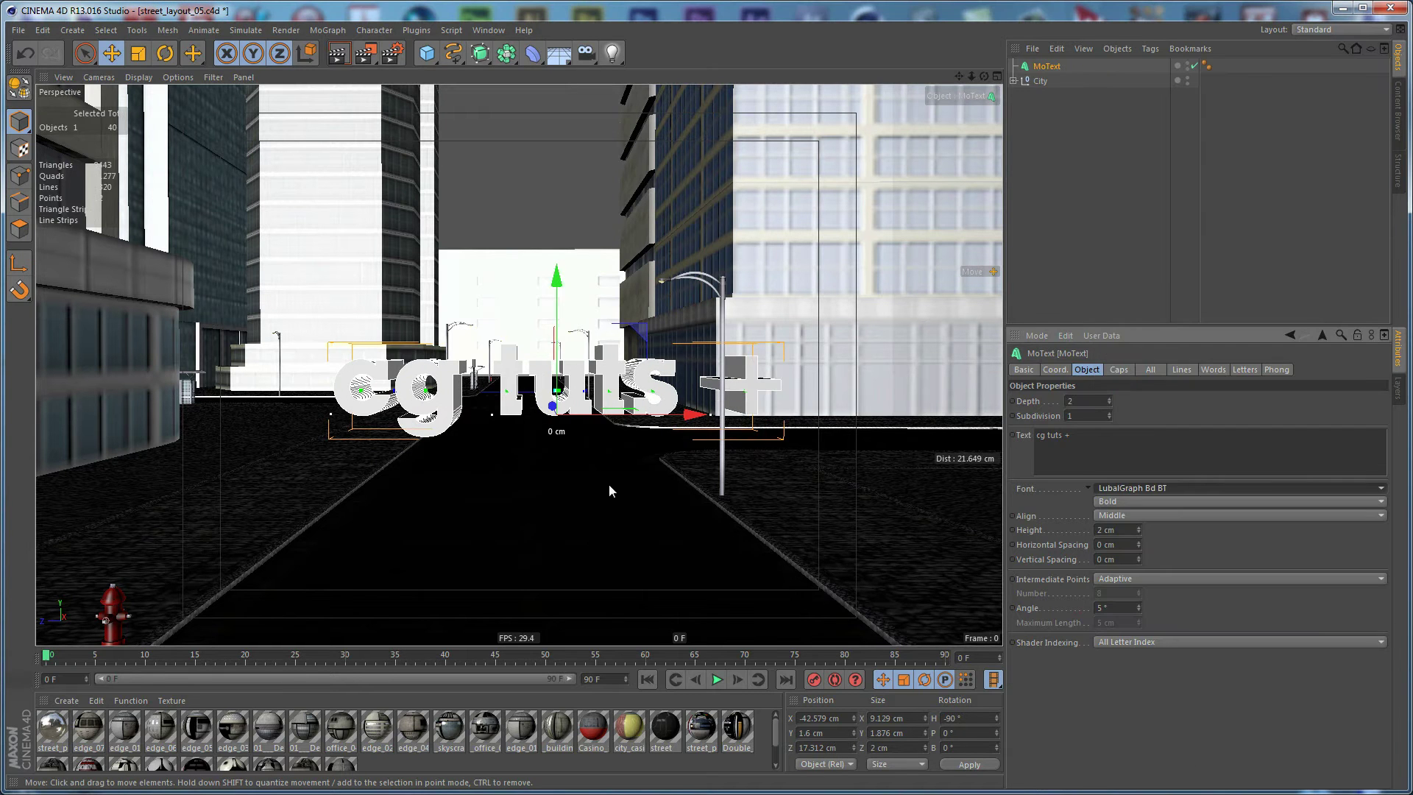
{"action": "left_click", "coordinate": [545, 178]}
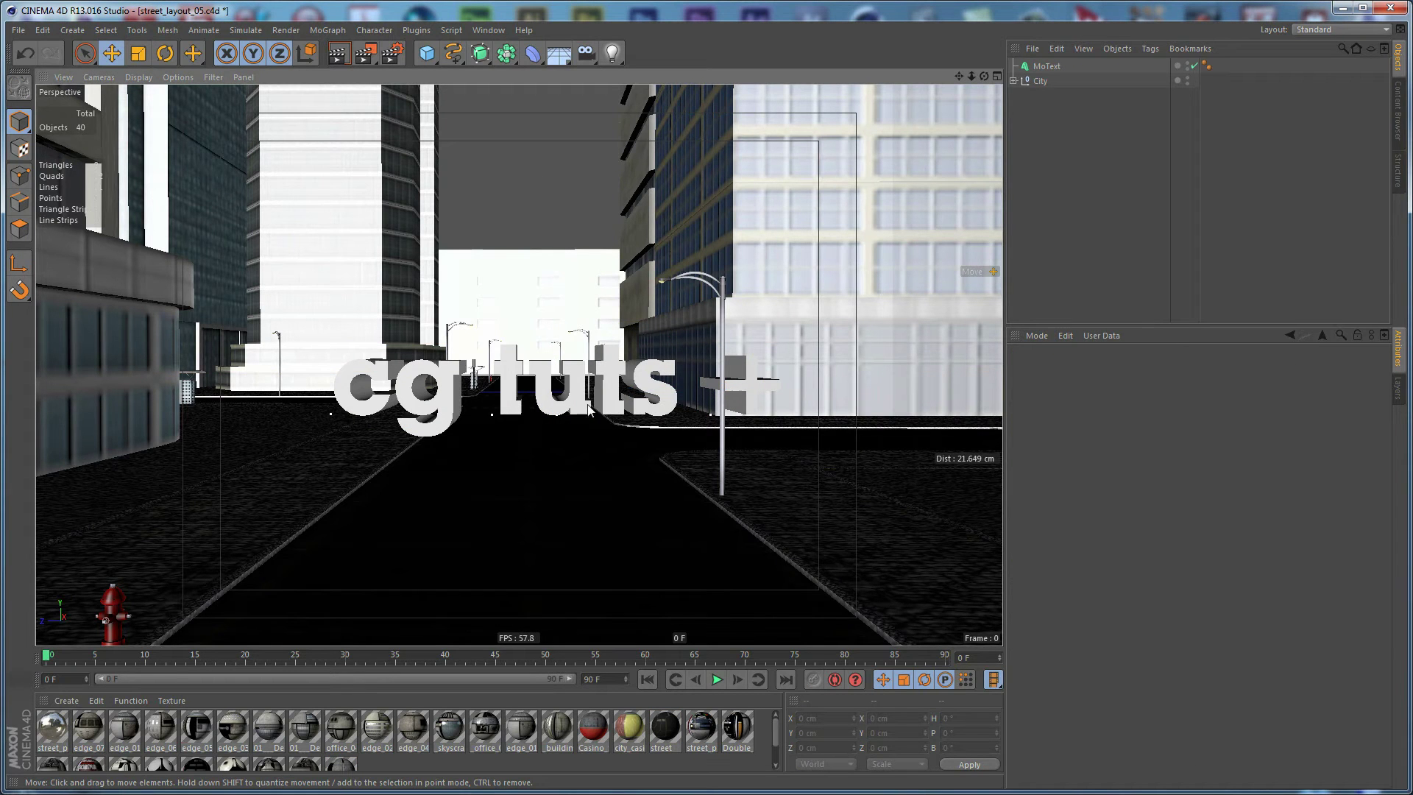
Switch the MoText caps to fillet caps
{"action": "left_click_drag", "start_coordinate": [583, 403], "coordinate": [599, 475], "text": "alt"}
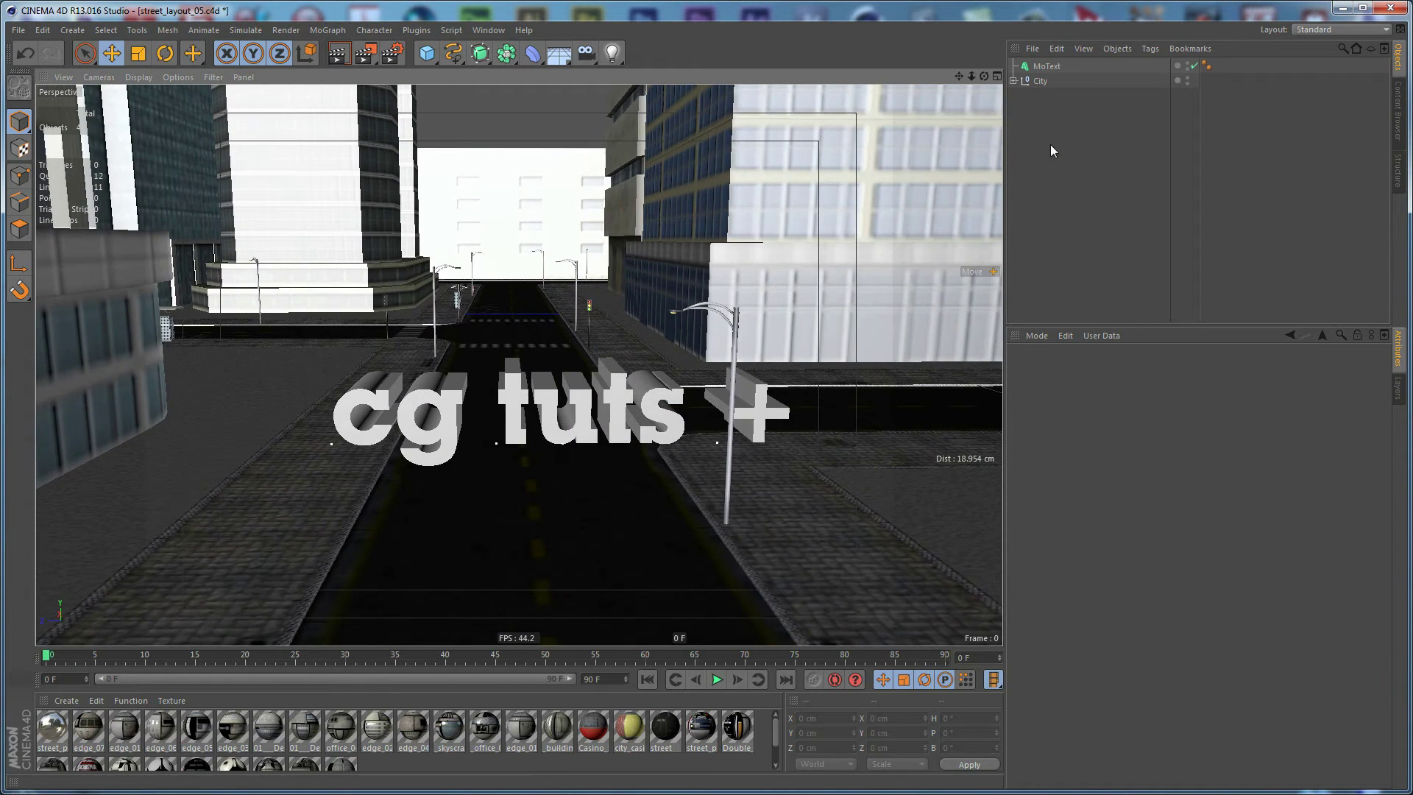
{"action": "left_click", "coordinate": [1045, 67]}
{"action": "left_click", "coordinate": [1119, 369]}
{"action": "left_click", "coordinate": [1106, 399]}
{"action": "left_click", "coordinate": [1093, 459]}
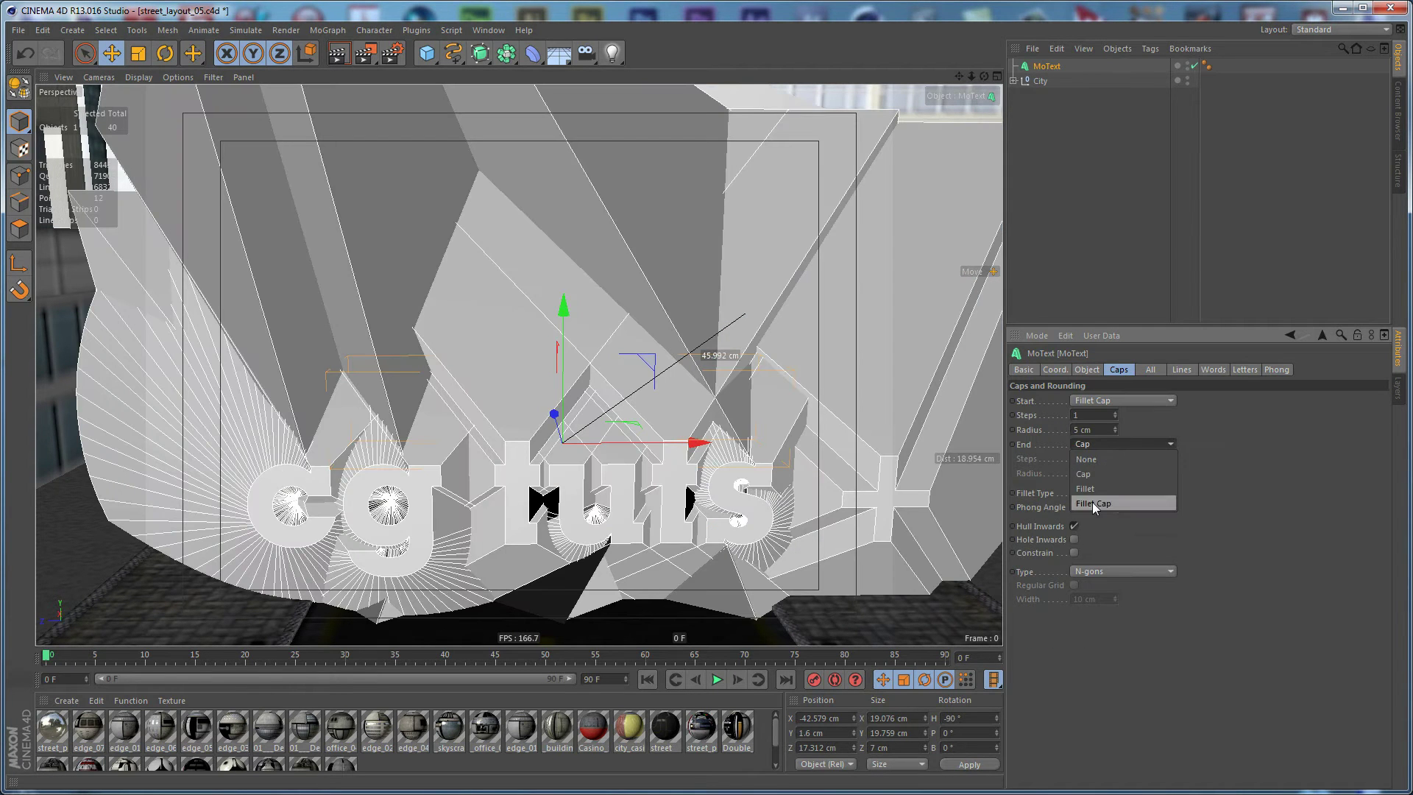
Set the start and end fillet radii to 1 cm, then reduce both to 0.1 cm
{"action": "double_click", "coordinate": [1093, 429]}
{"action": "type", "text": "1"}
{"action": "key", "text": "Return"}
{"action": "double_click", "coordinate": [1092, 474]}
{"action": "type", "text": "1"}
{"action": "key", "text": "Return"}
{"action": "double_click", "coordinate": [1093, 429]}
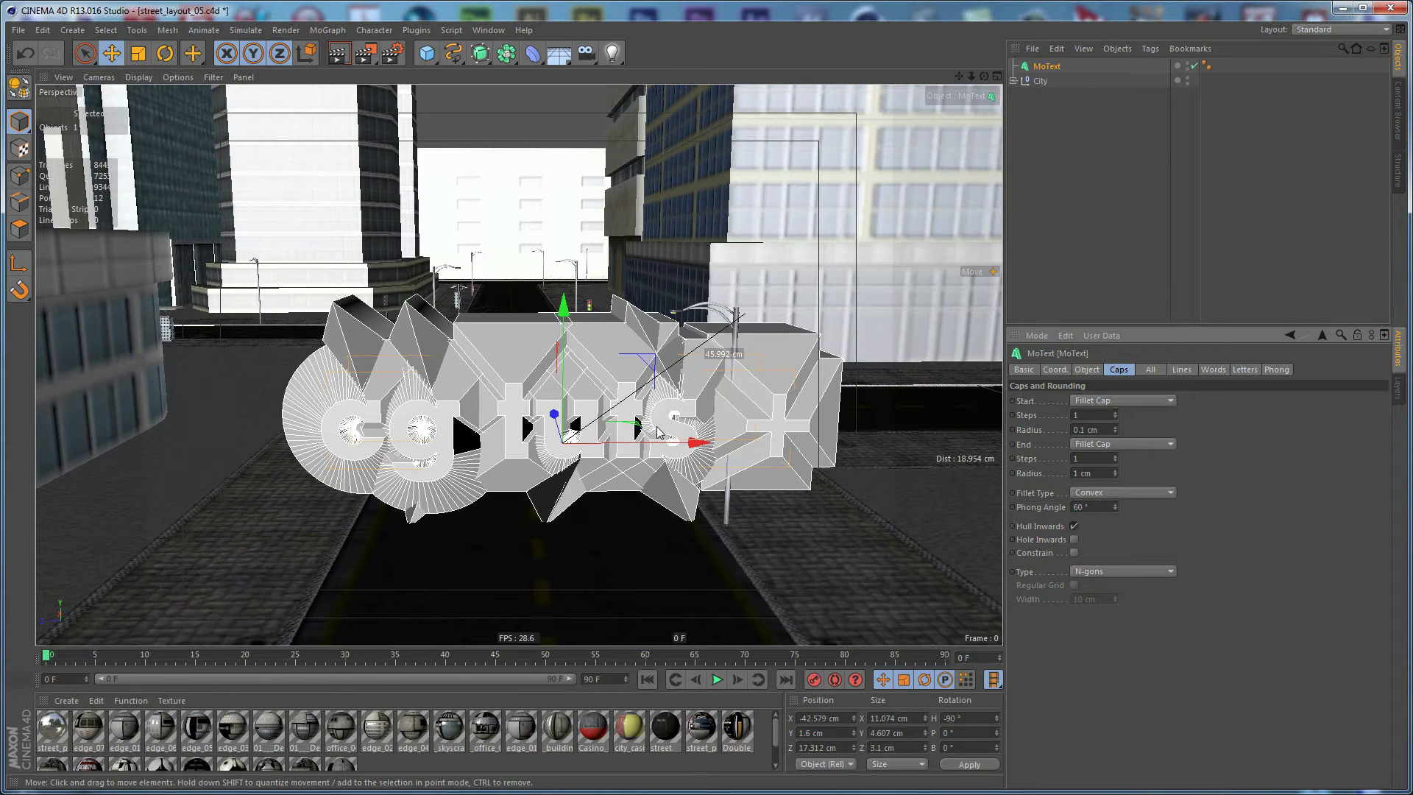
{"action": "type", "text": "0.1"}
{"action": "key", "text": "Return"}
{"action": "double_click", "coordinate": [1092, 473]}
{"action": "type", "text": "0.1"}
{"action": "key", "text": "Return"}
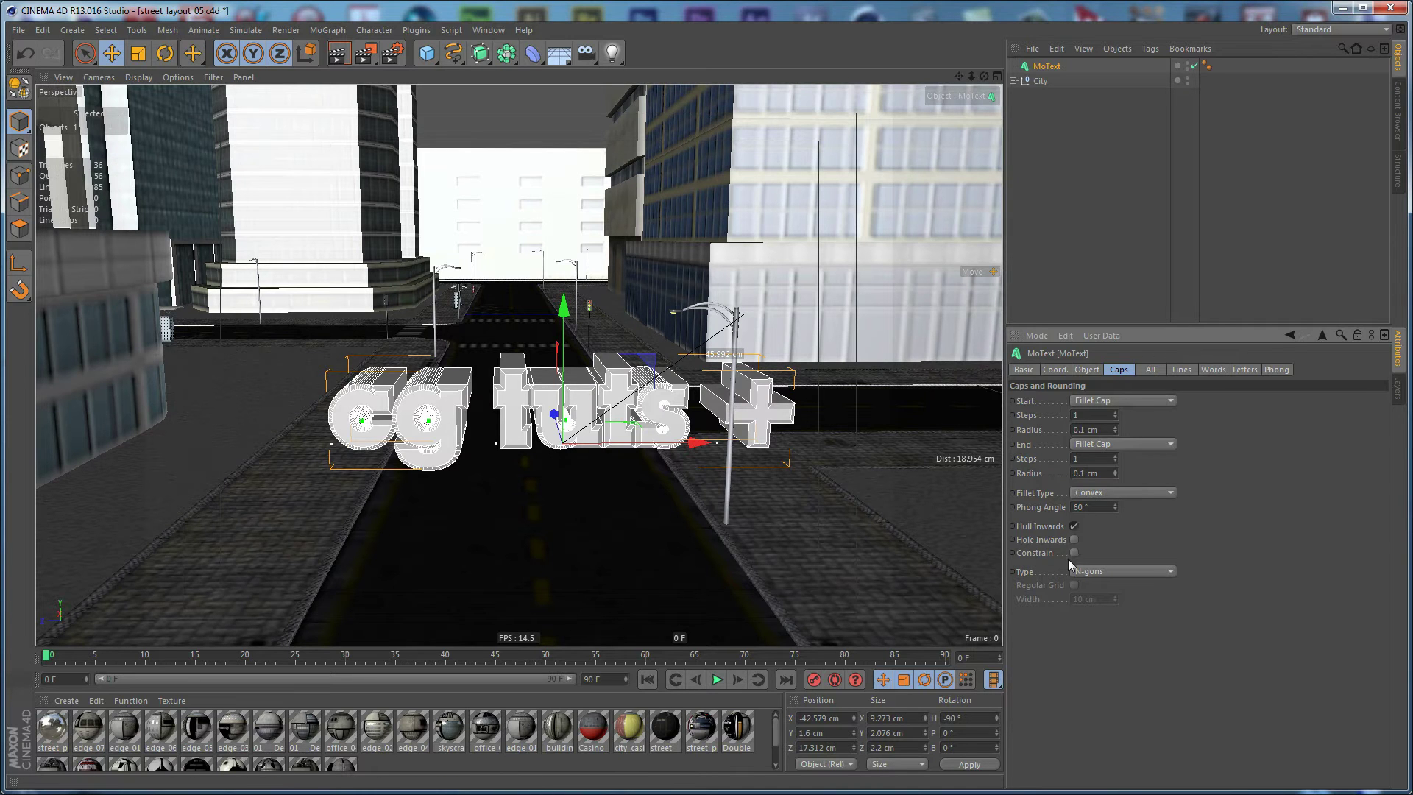
Set the end fillet radius to 0.001 cm and the start radius to 0 cm
{"action": "double_click", "coordinate": [1106, 473]}
{"action": "type", "text": "0.001"}
{"action": "key", "text": "Return"}
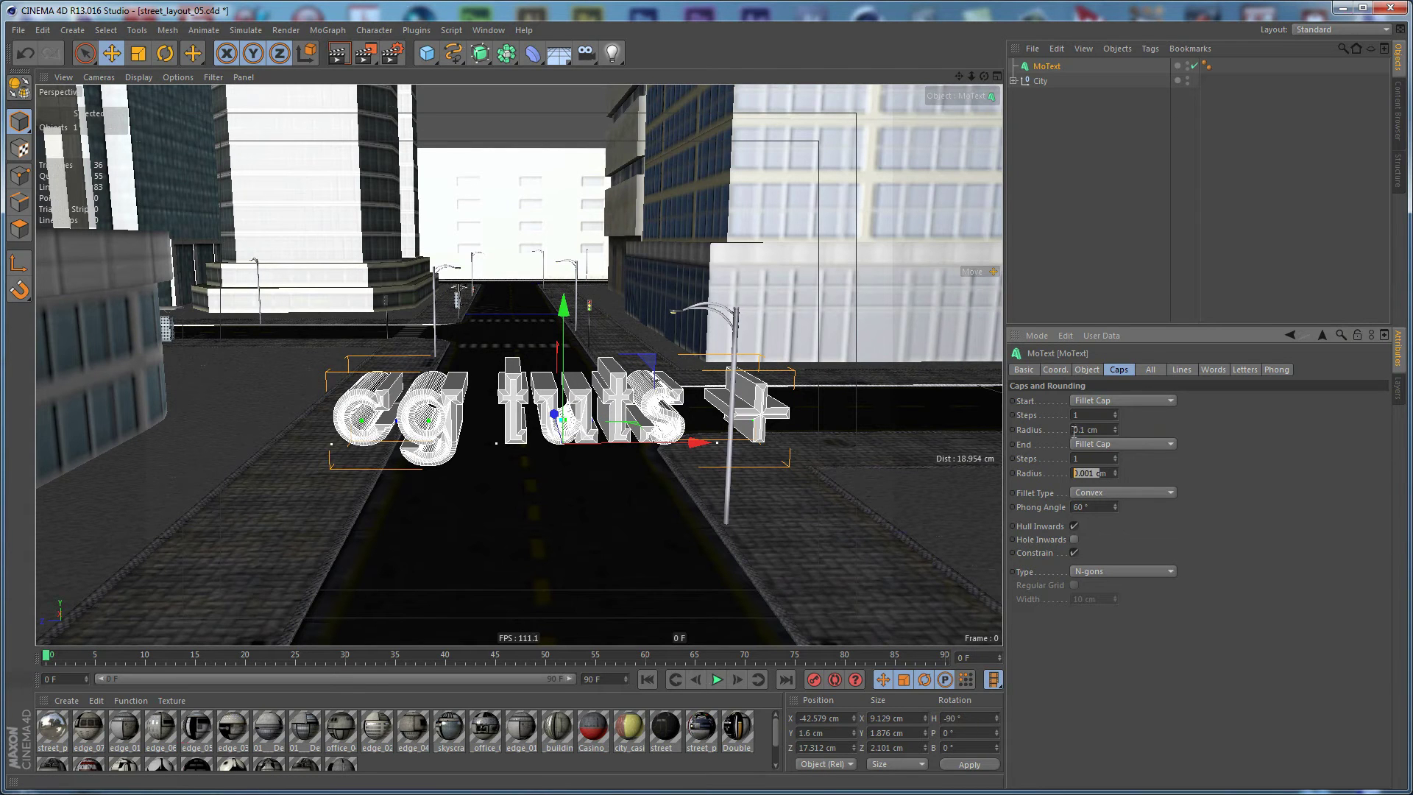
{"action": "double_click", "coordinate": [1090, 430]}
{"action": "type", "text": "0"}
{"action": "key", "text": "Return"}
Set both the start and end cap steps to 2
{"action": "double_click", "coordinate": [1089, 415]}
{"action": "type", "text": "2"}
{"action": "key", "text": "Return"}
{"action": "type", "text": "2"}
{"action": "key", "text": "Return"}
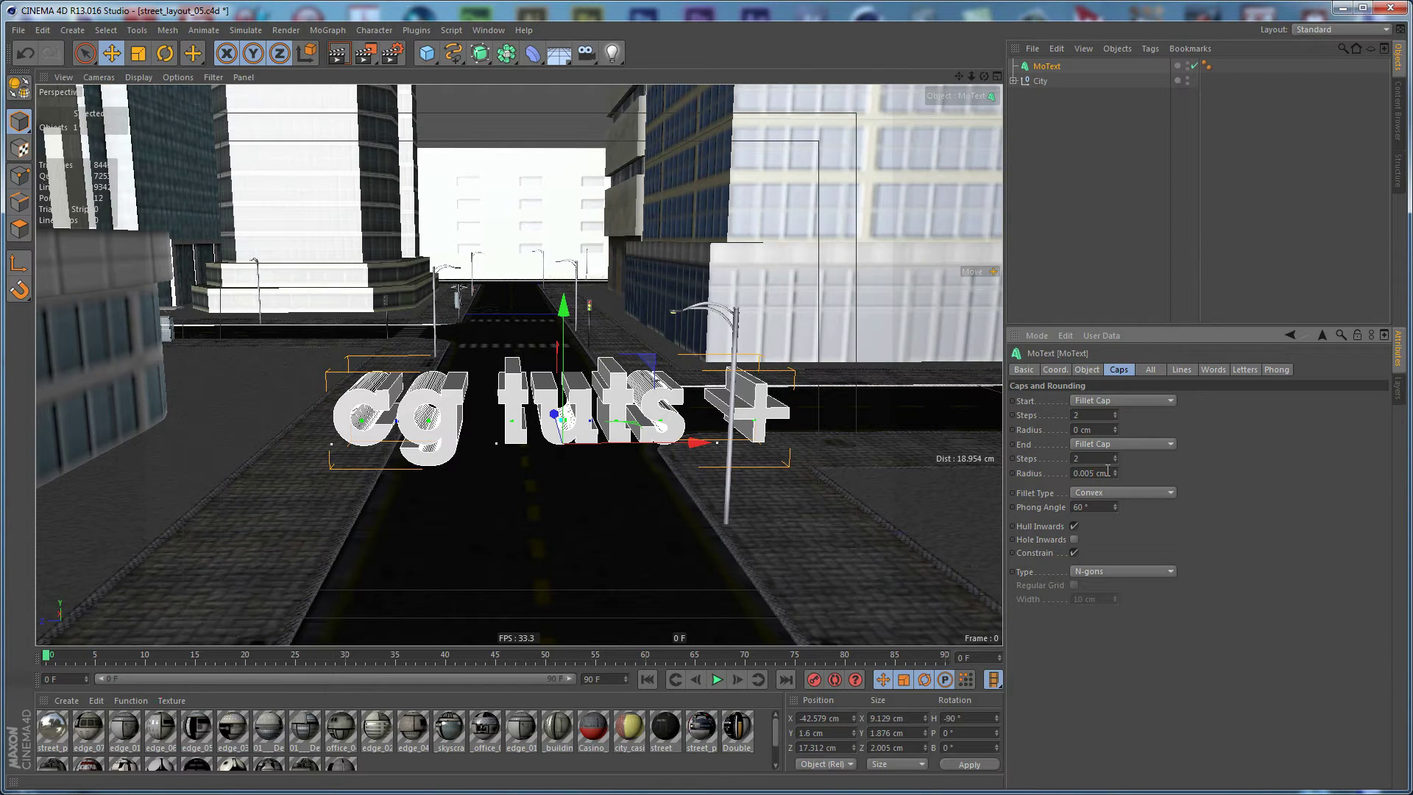
Copy the 0.005 cm end radius into the start radius field
{"action": "double_click", "coordinate": [1097, 472]}
{"action": "key", "text": "ctrl+c"}
{"action": "double_click", "coordinate": [1089, 430]}
{"action": "key", "text": "ctrl+v"}
{"action": "left_click", "coordinate": [609, 501]}
Add a camera from the current view and make it the active camera
{"action": "scroll", "coordinate": [577, 368], "scroll_direction": "up", "scroll_amount": 5}
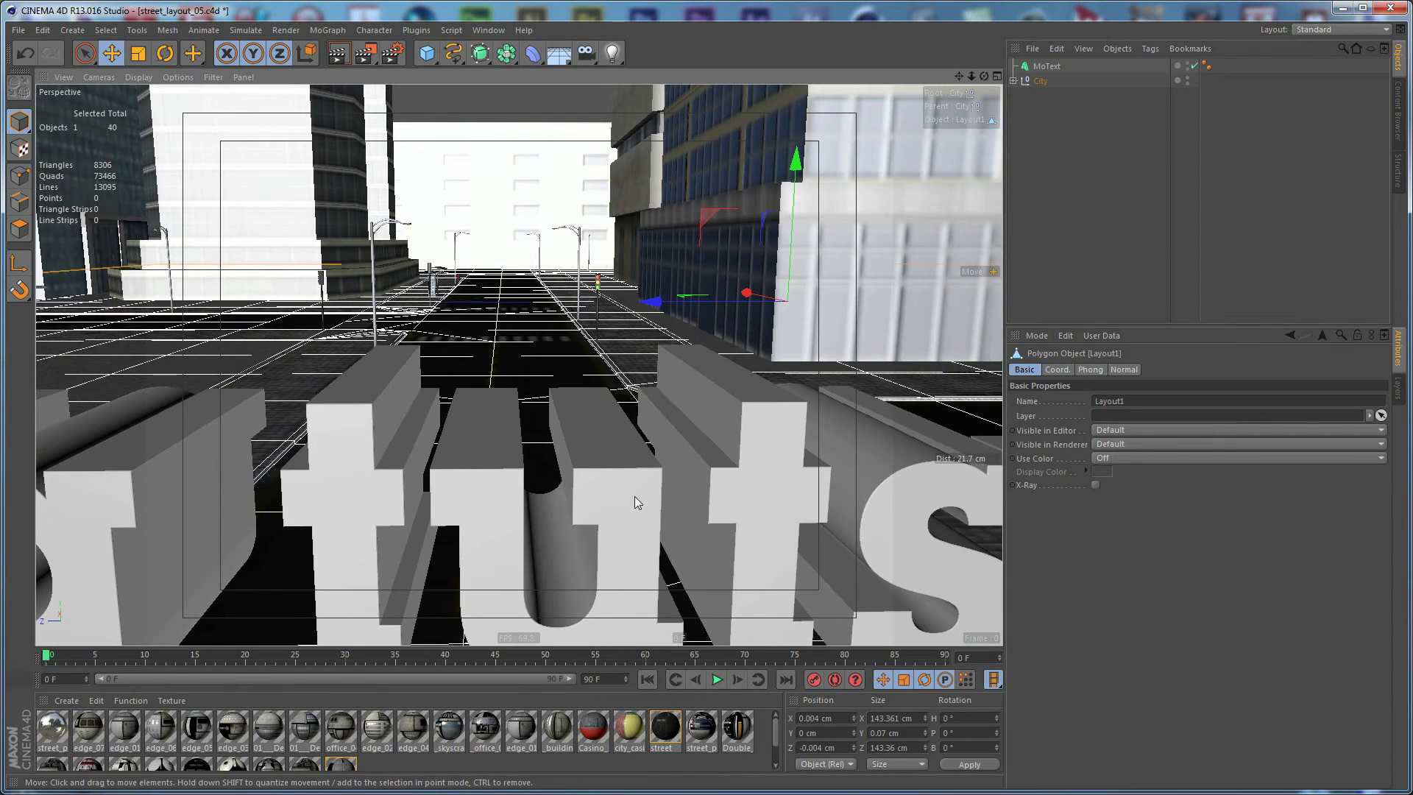
{"action": "scroll", "coordinate": [621, 500], "scroll_direction": "down", "scroll_amount": 5}
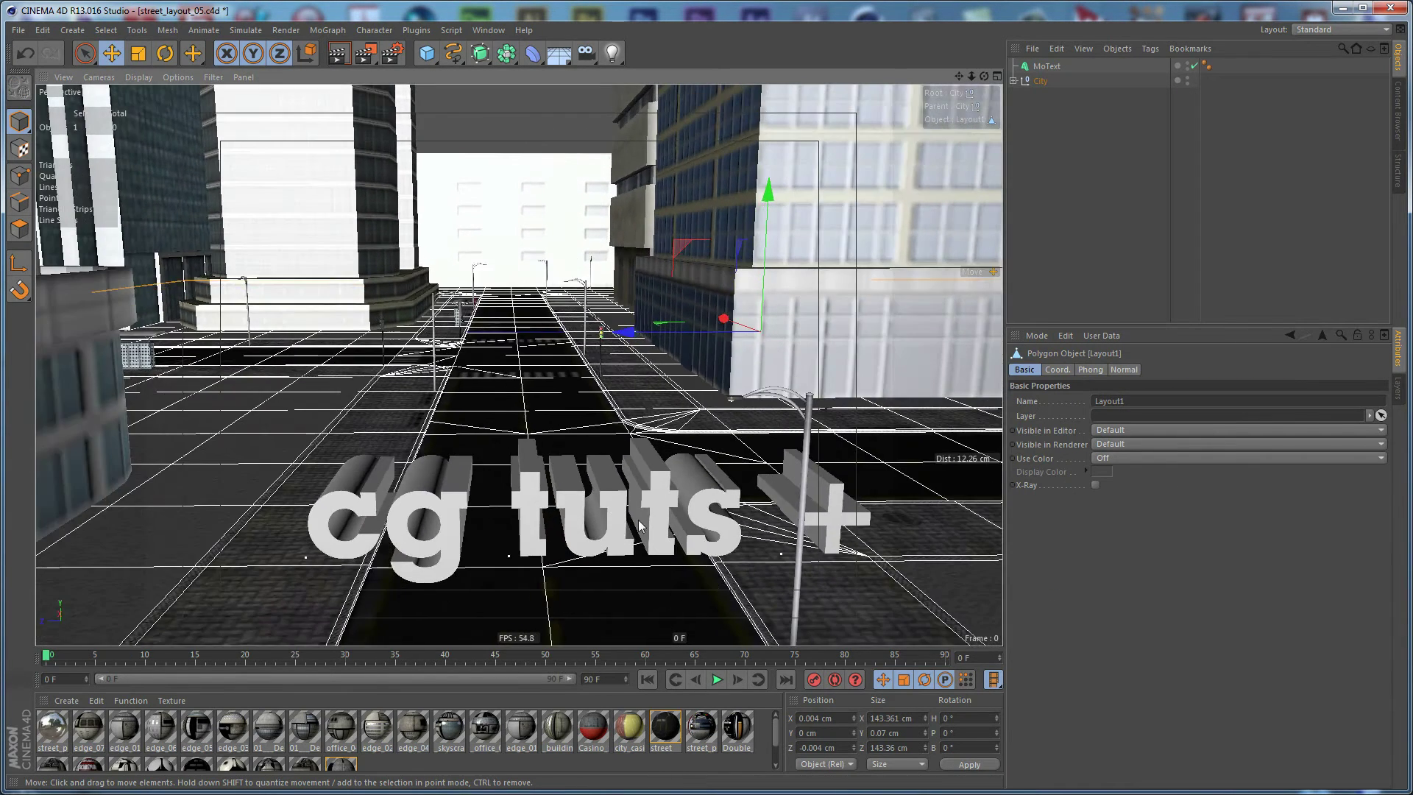
{"action": "middle_click_drag", "start_coordinate": [621, 507], "coordinate": [618, 295], "text": "alt"}
{"action": "left_click", "coordinate": [586, 53]}
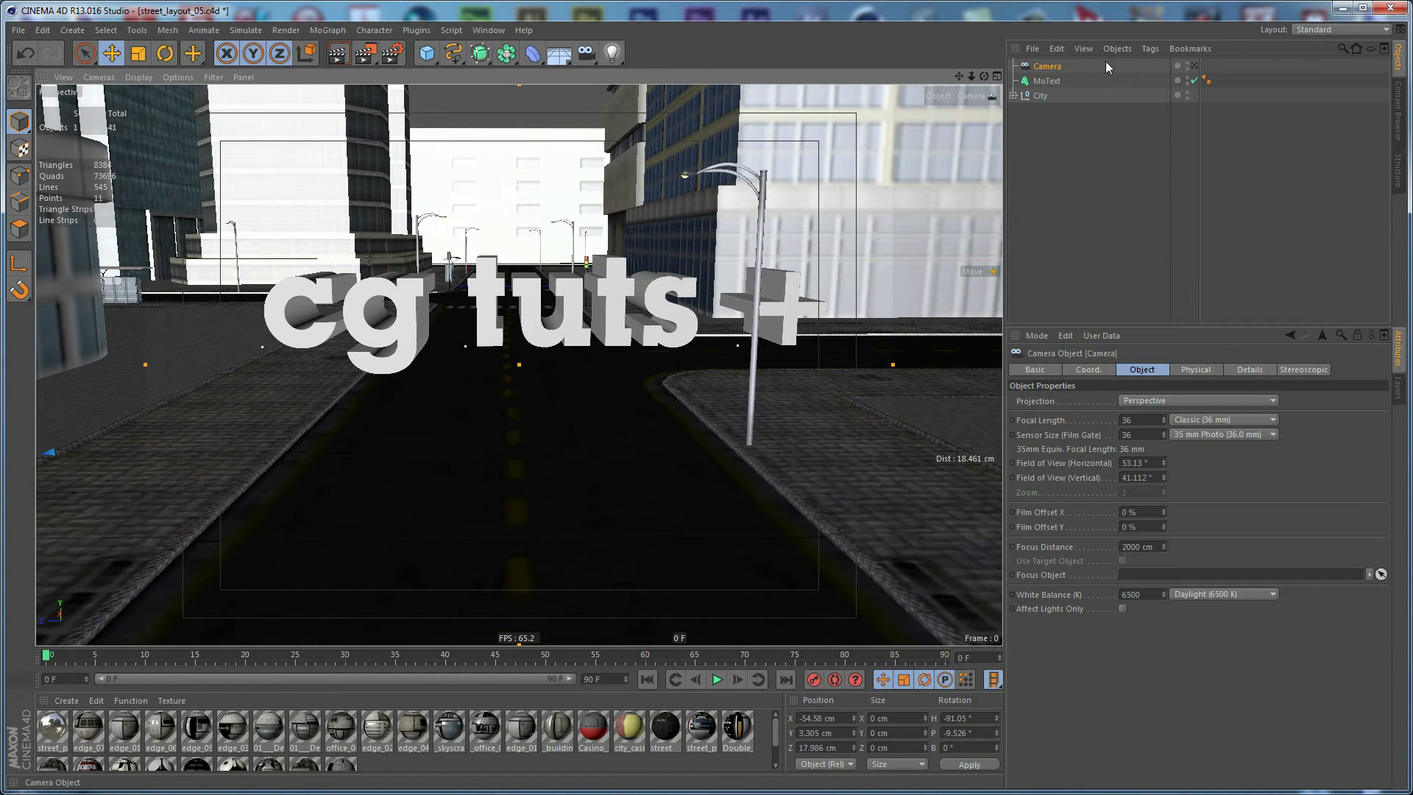
{"action": "left_click", "coordinate": [1193, 66]}
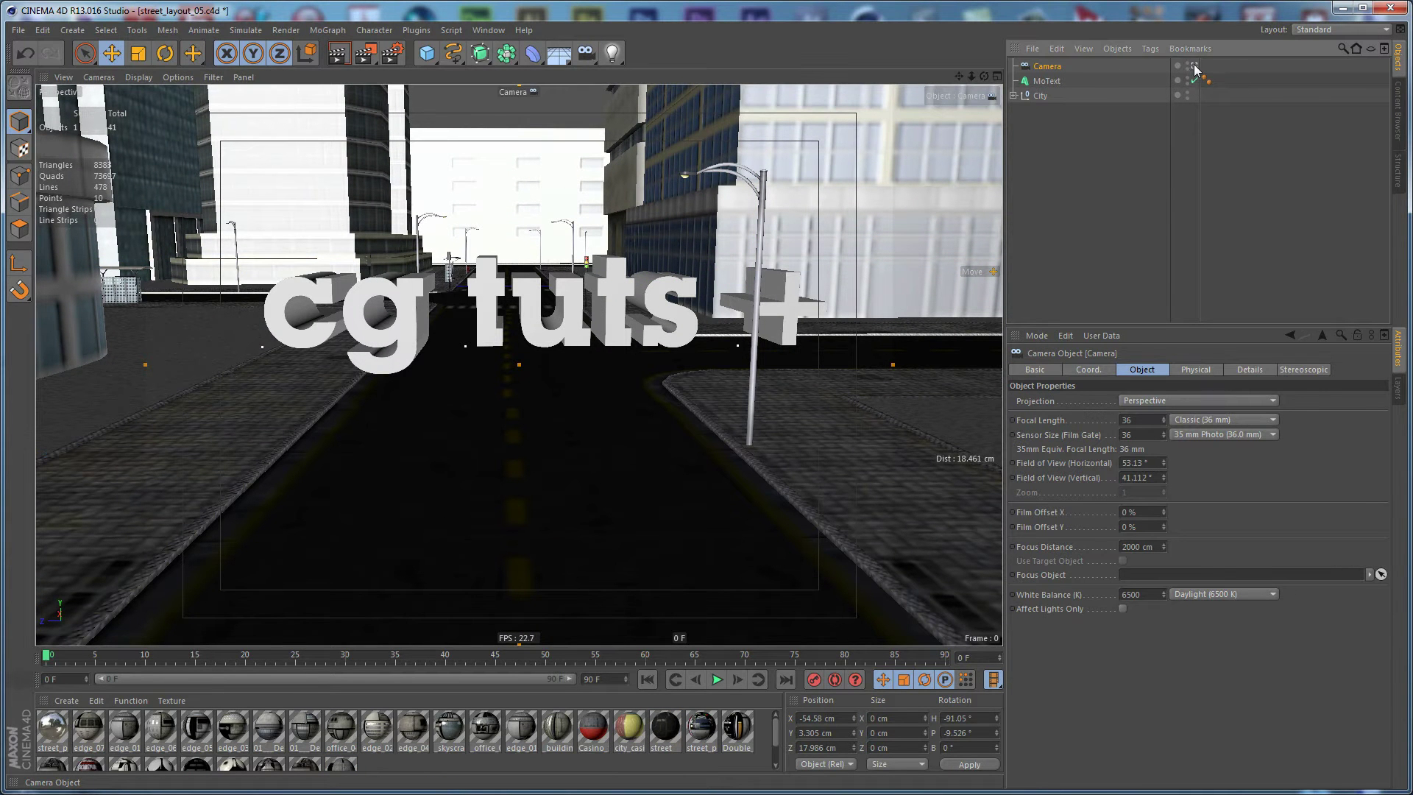
Create a Circle spline on the XZ plane with a 20 cm radius
{"action": "left_click_drag", "start_coordinate": [451, 60], "coordinate": [580, 125]}
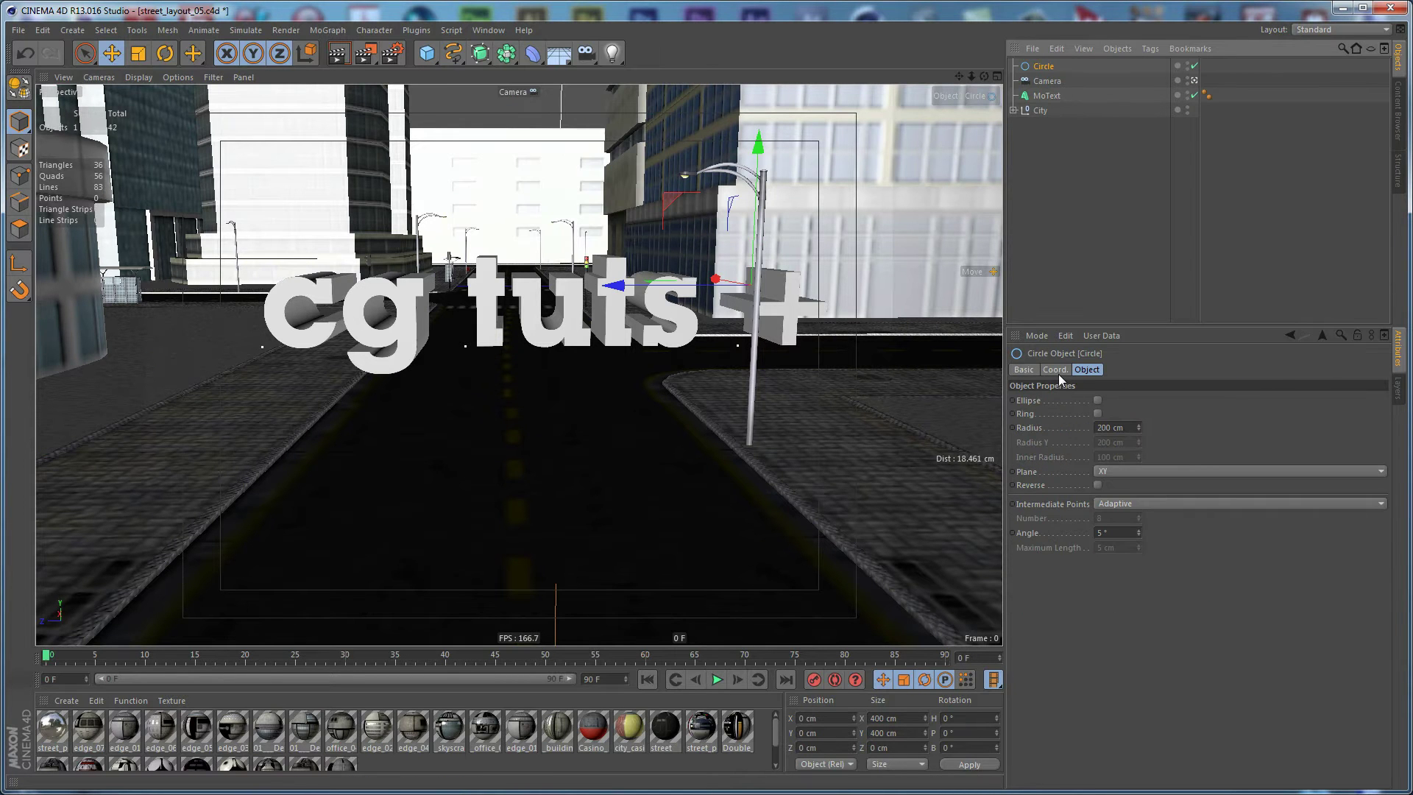
{"action": "left_click", "coordinate": [1128, 472]}
{"action": "left_click", "coordinate": [1114, 519]}
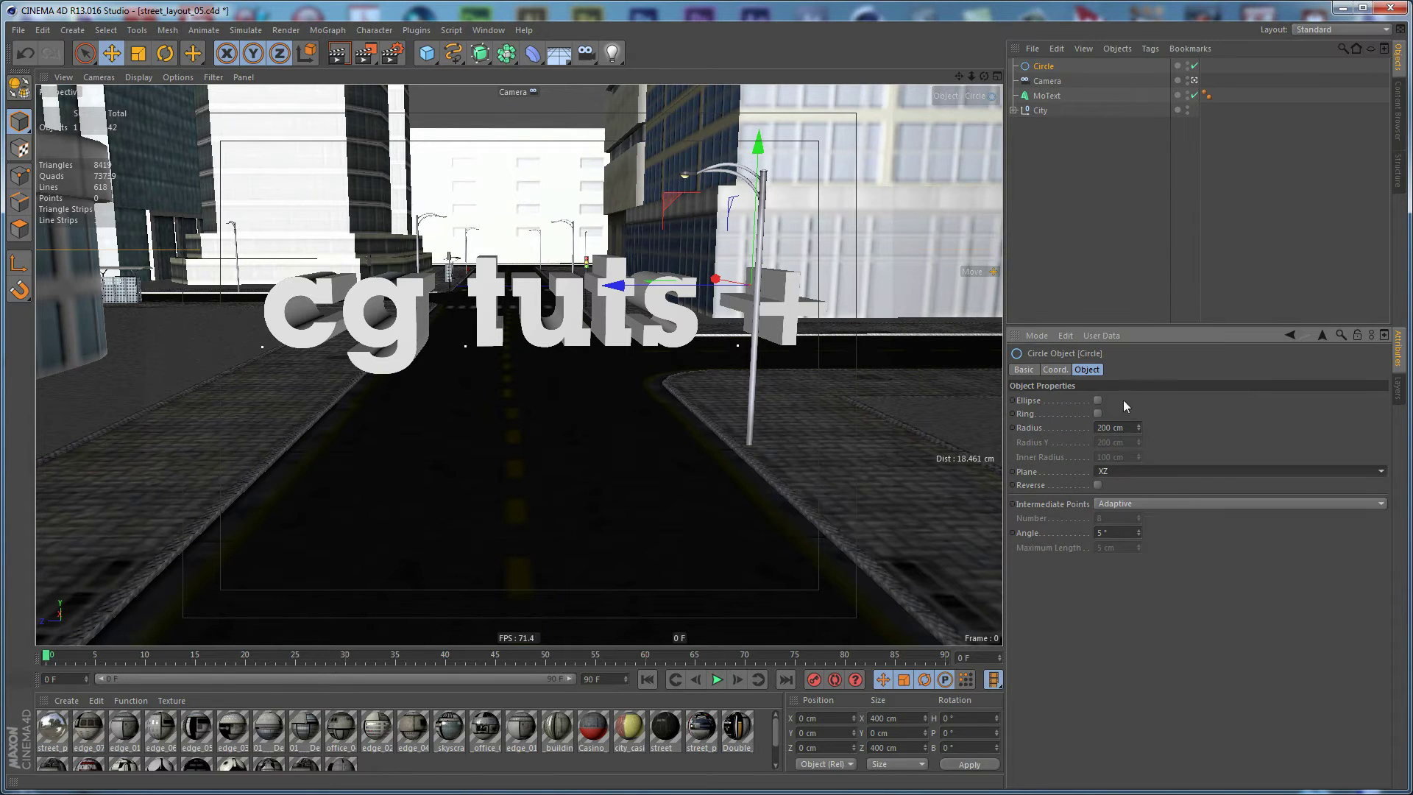
{"action": "left_click_drag", "start_coordinate": [1139, 427], "coordinate": [1113, 461]}
{"action": "double_click", "coordinate": [1125, 427]}
{"action": "type", "text": "20"}
{"action": "key", "text": "Return"}
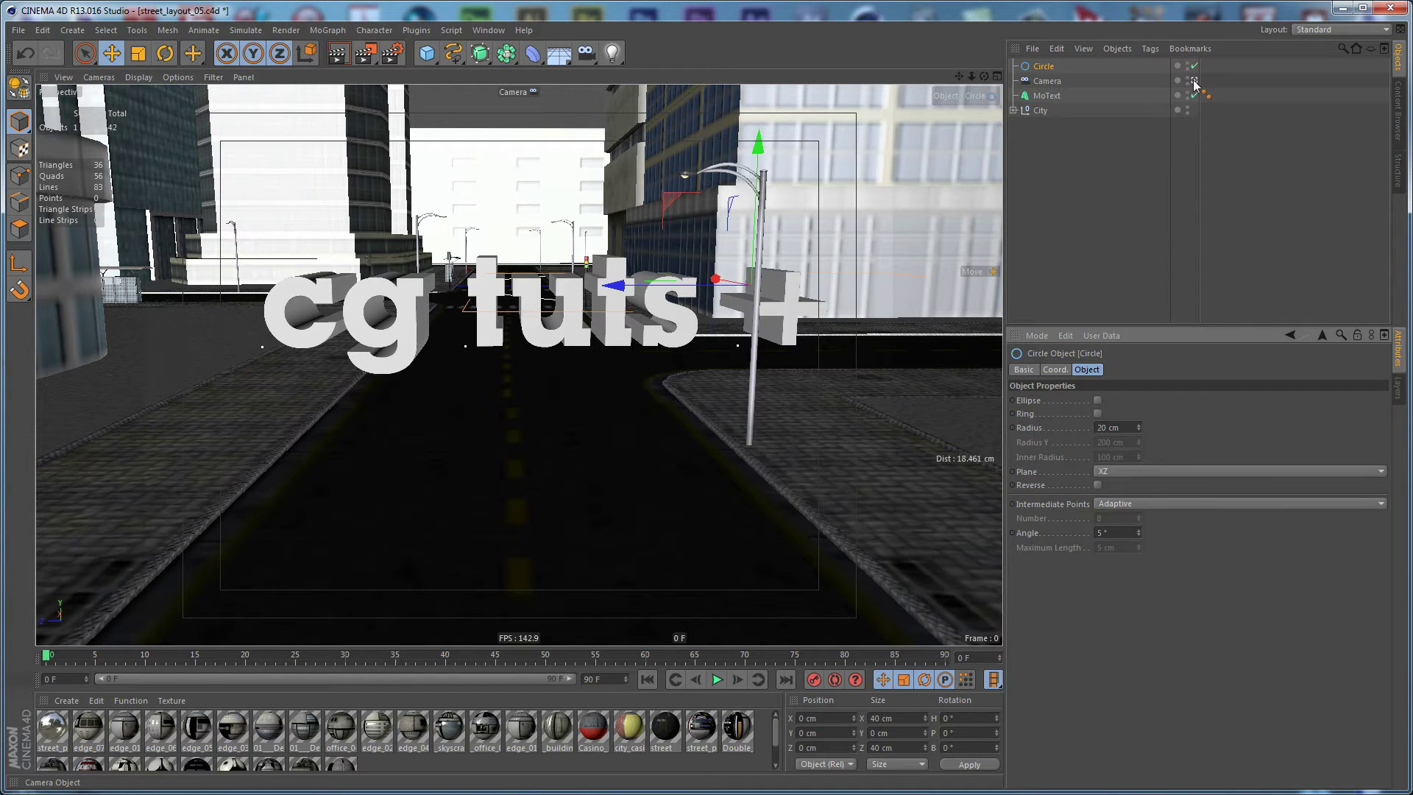
Add Align to Spline and Target tags to the camera
{"action": "right_click", "coordinate": [1054, 78]}
{"action": "mouse_move", "coordinate": [1094, 86]}
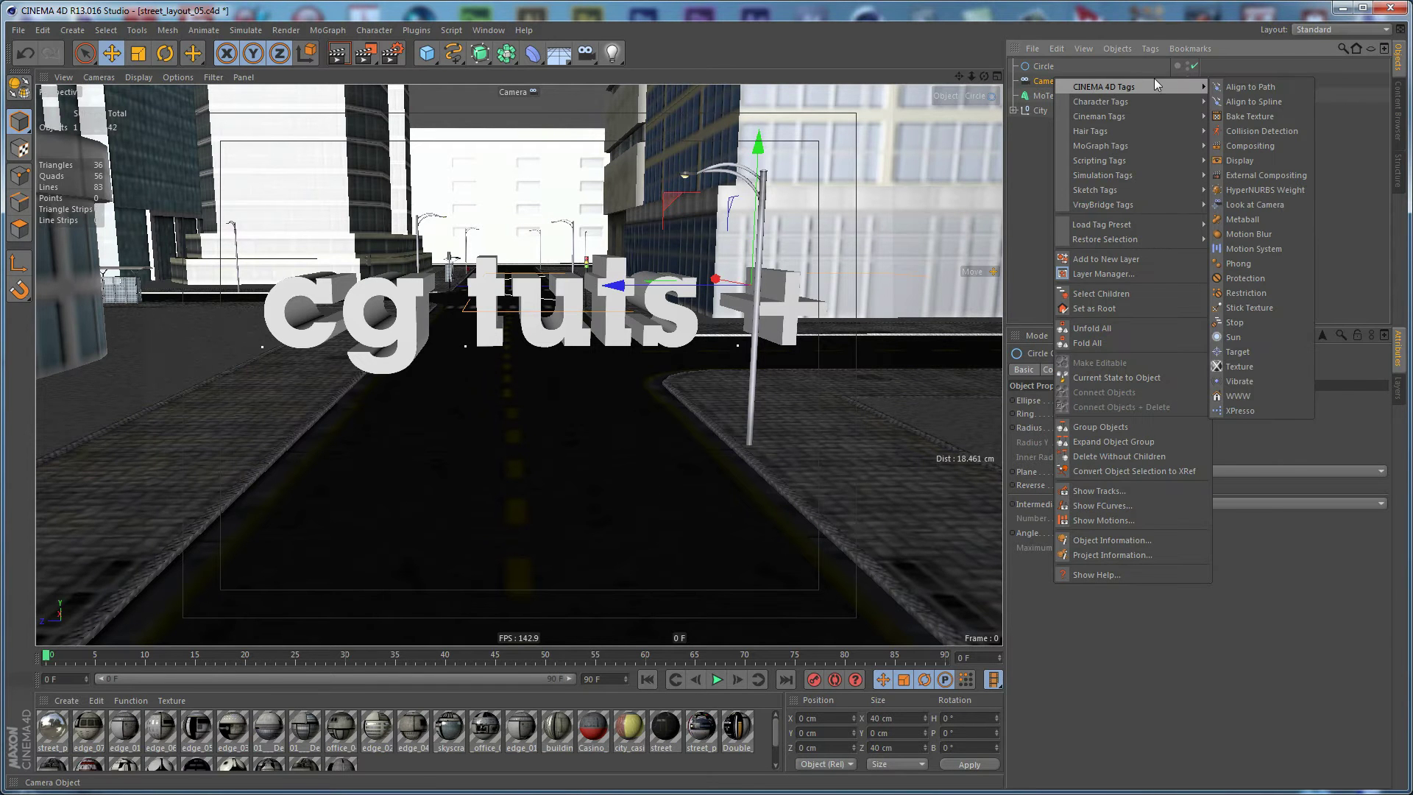
{"action": "left_click", "coordinate": [1264, 101]}
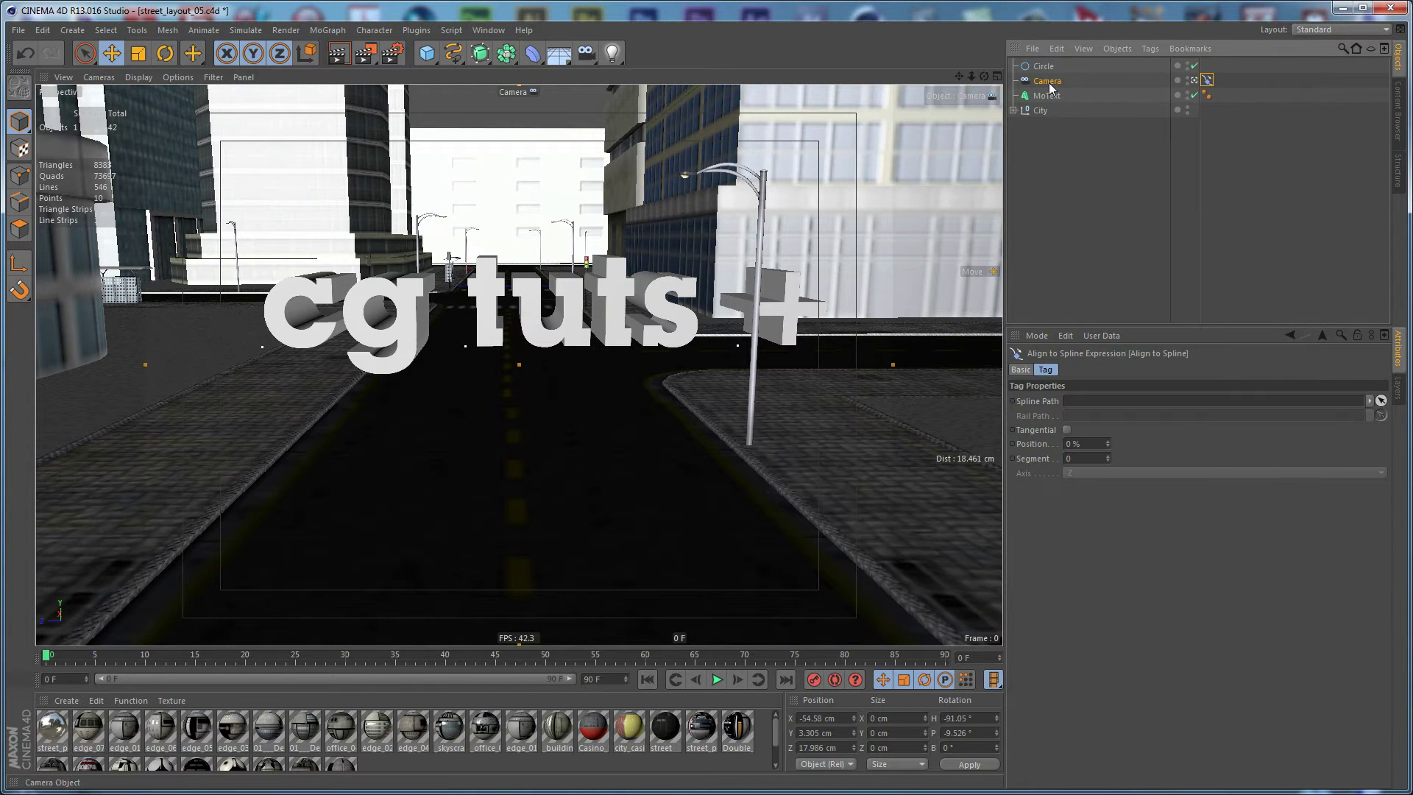
{"action": "right_click", "coordinate": [1051, 87]}
{"action": "mouse_move", "coordinate": [1176, 92]}
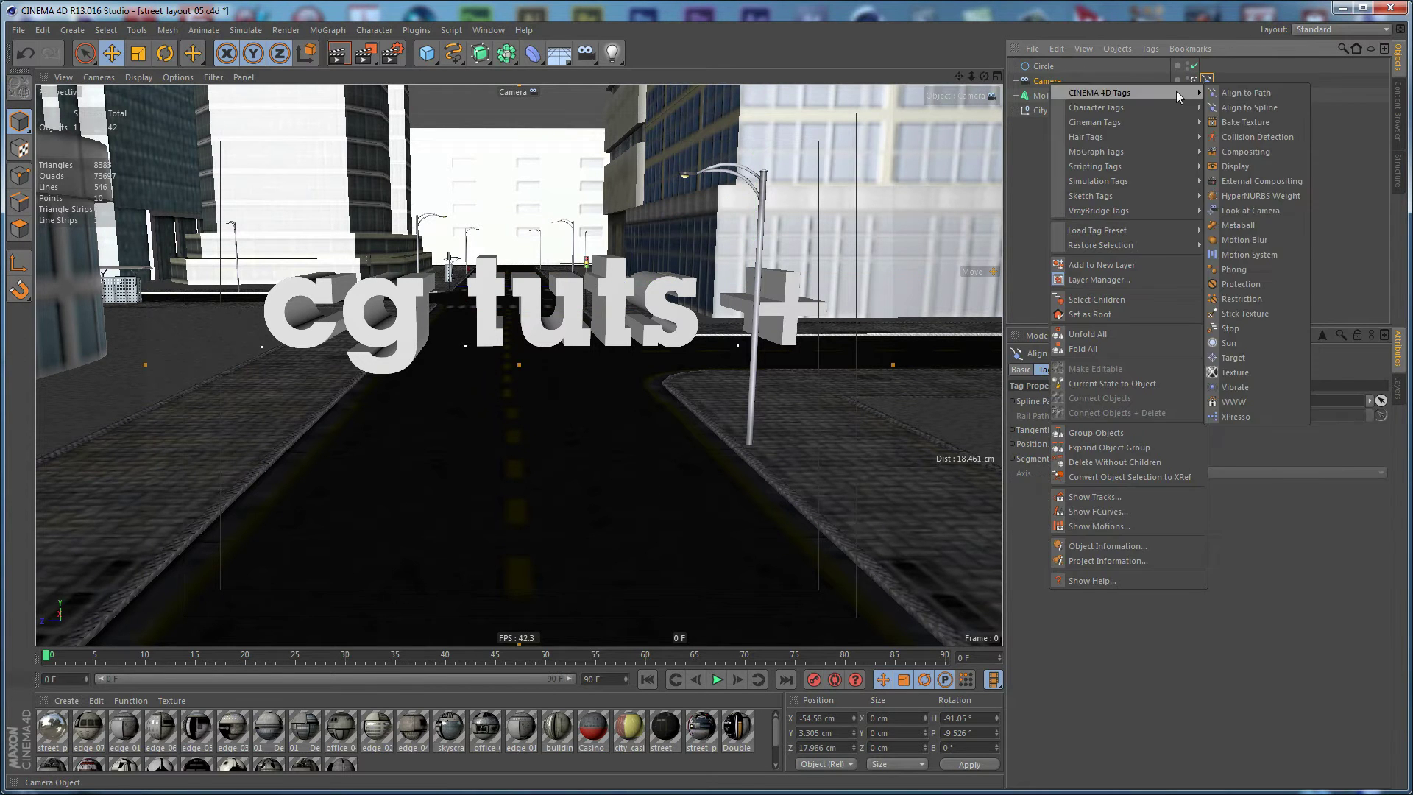
{"action": "left_click", "coordinate": [1256, 357]}
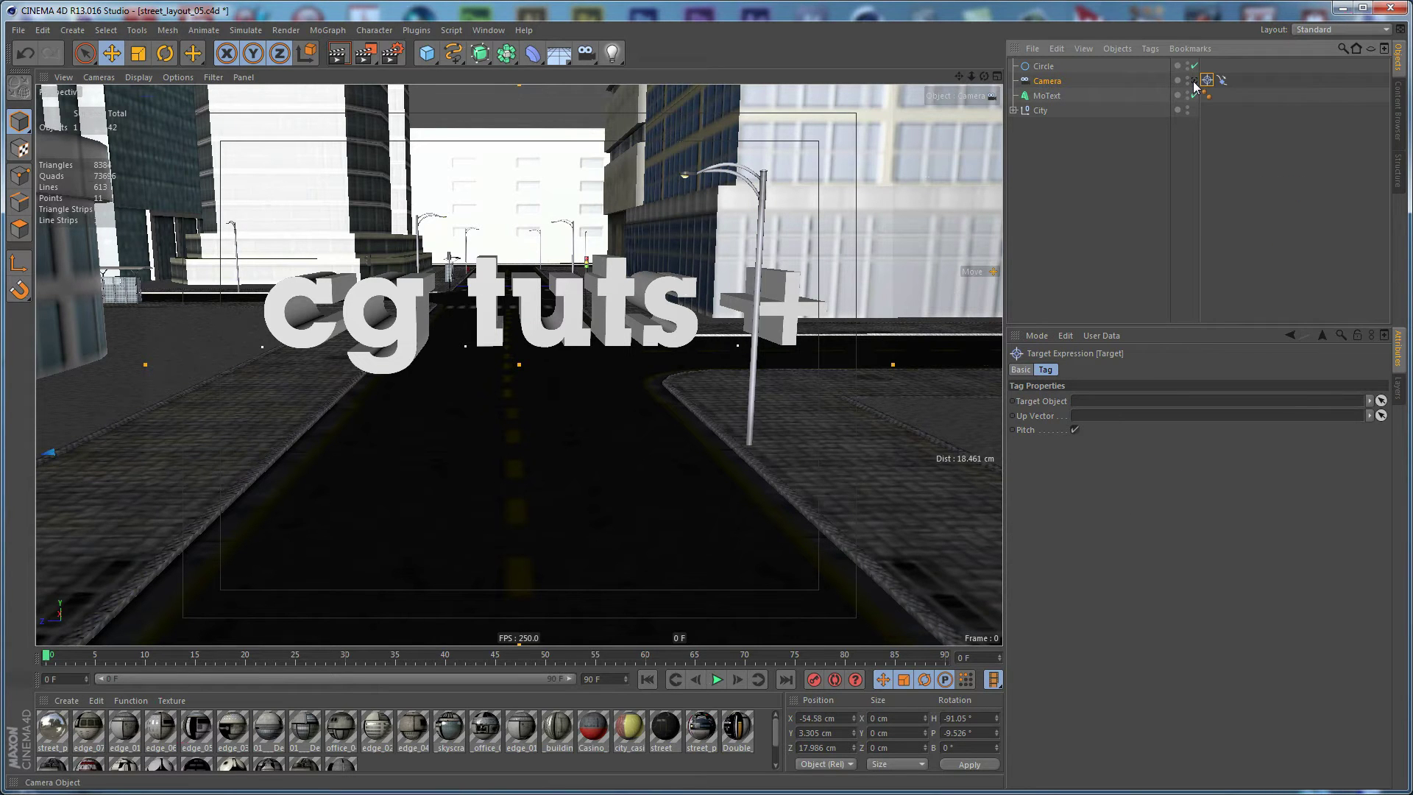
{"action": "left_click_drag", "start_coordinate": [534, 346], "coordinate": [563, 366], "text": "alt"}
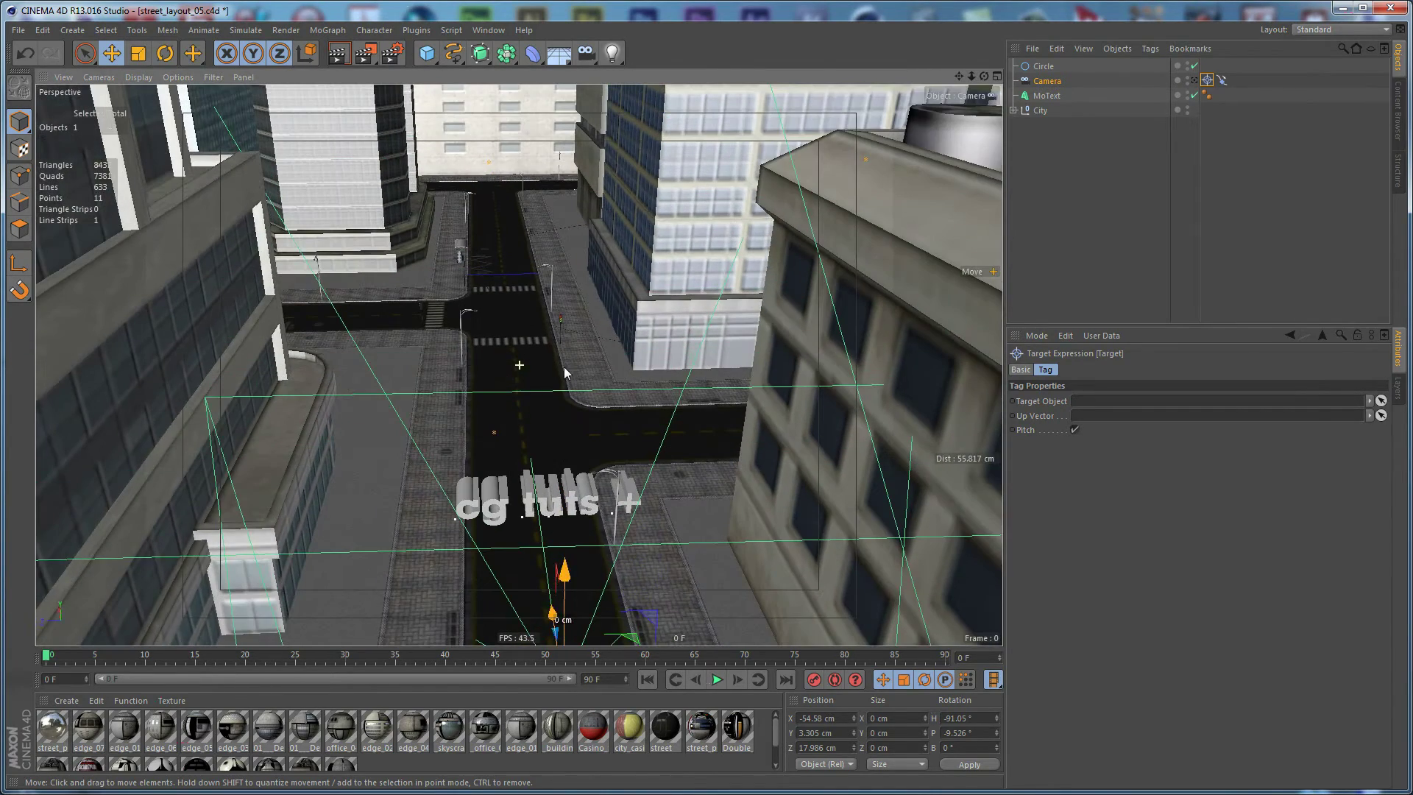
{"action": "left_click", "coordinate": [1050, 71]}
Move the circle down the street, refining its position in the Top view
{"action": "left_click_drag", "start_coordinate": [577, 277], "coordinate": [406, 293]}
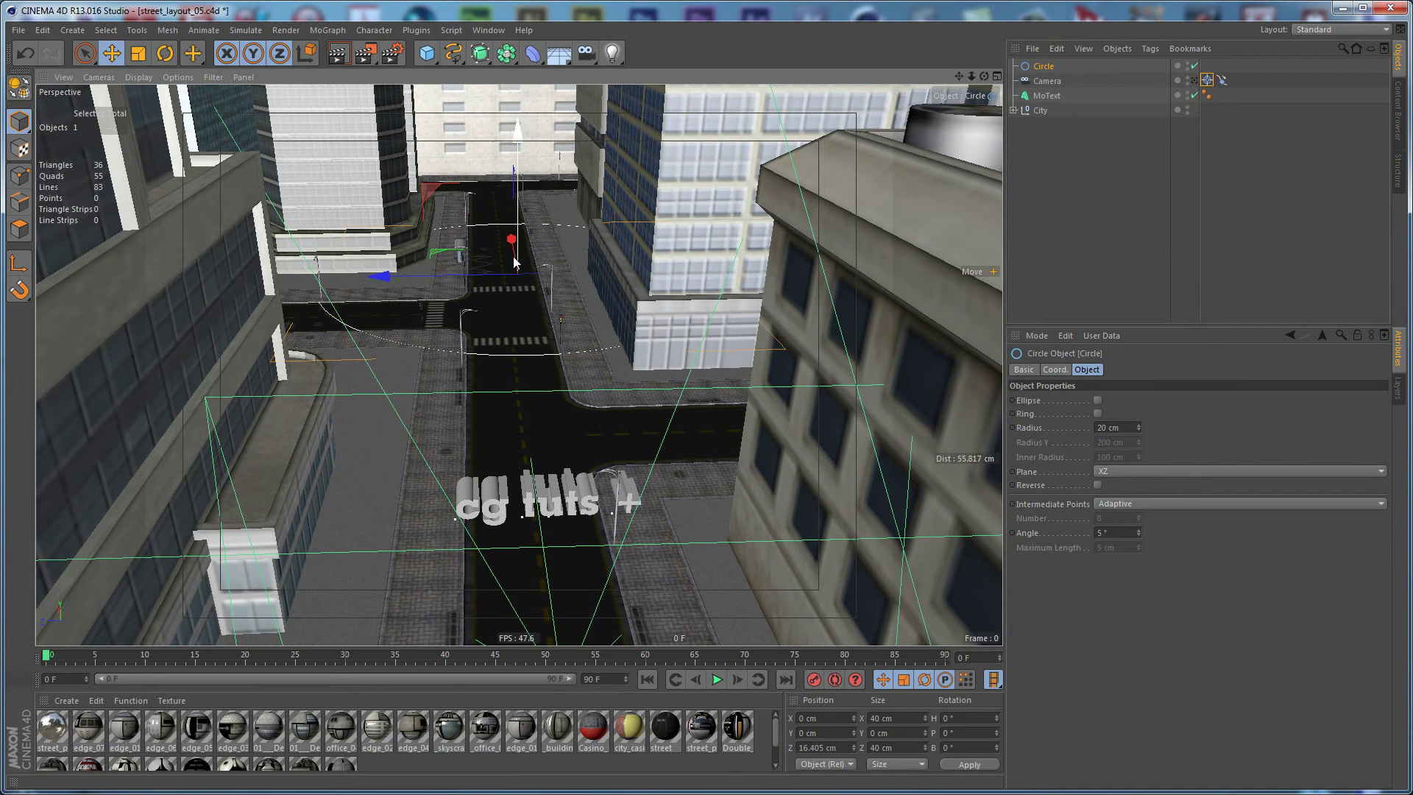
{"action": "left_click_drag", "start_coordinate": [511, 251], "coordinate": [573, 409]}
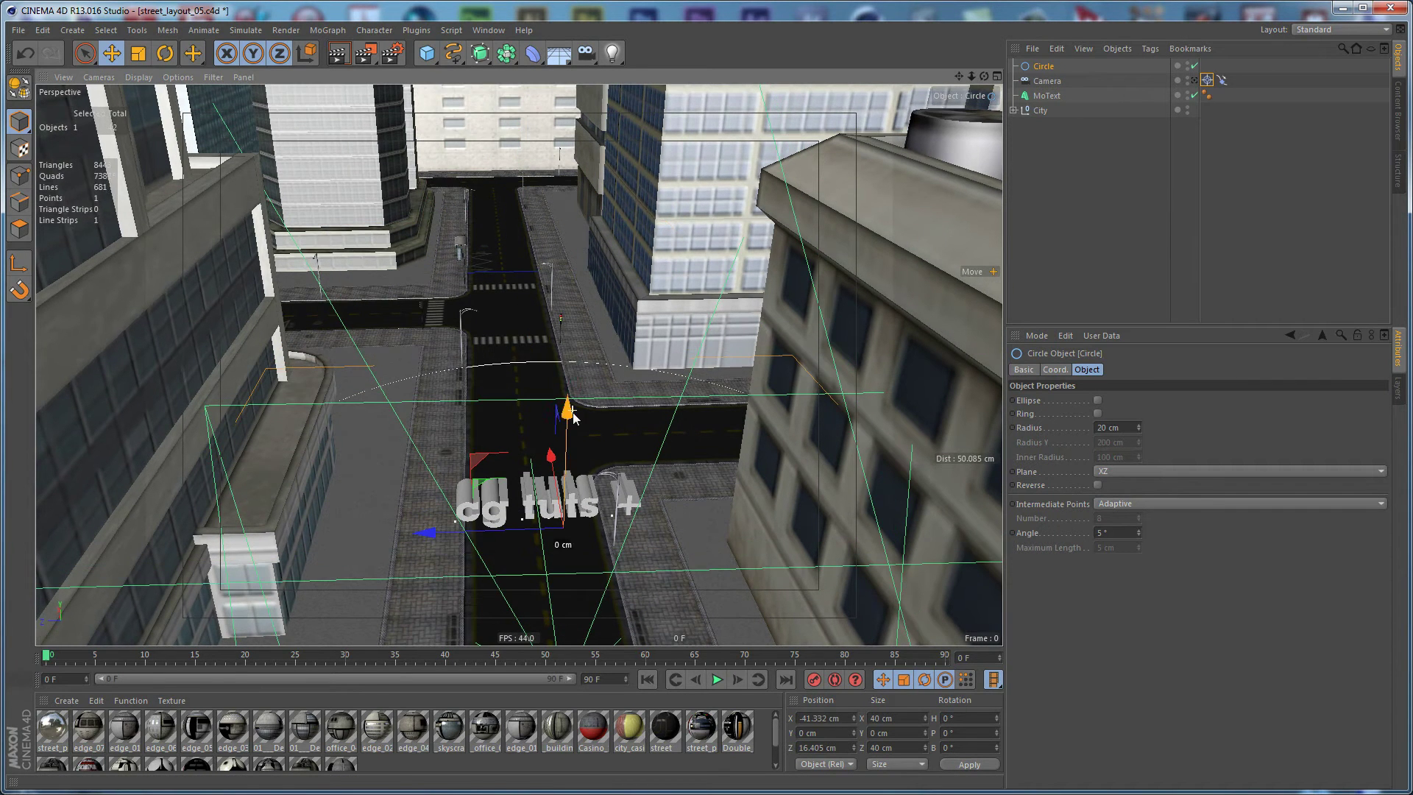
{"action": "middle_click", "coordinate": [633, 193]}
{"action": "middle_click", "coordinate": [801, 162]}
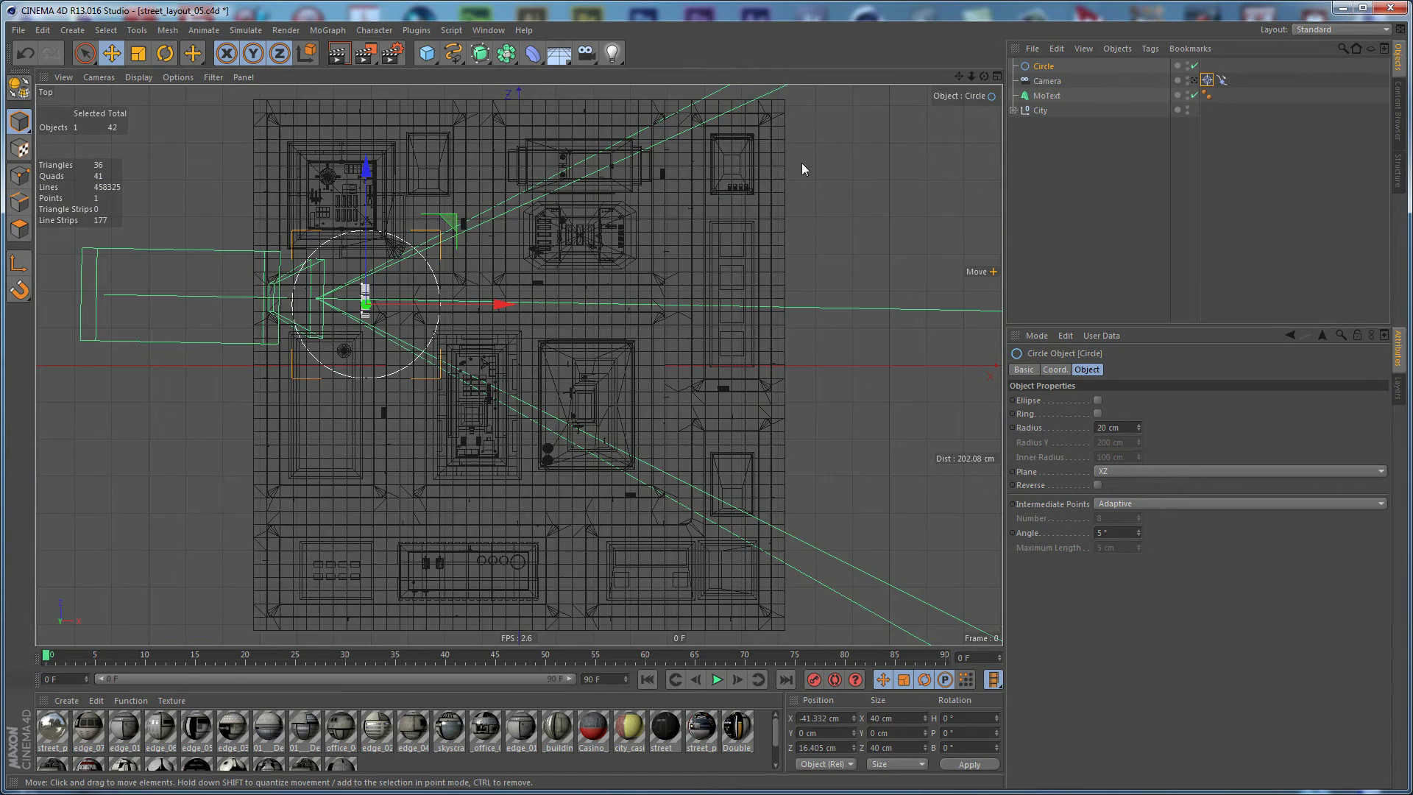
{"action": "scroll", "coordinate": [346, 285], "scroll_direction": "up", "scroll_amount": 10}
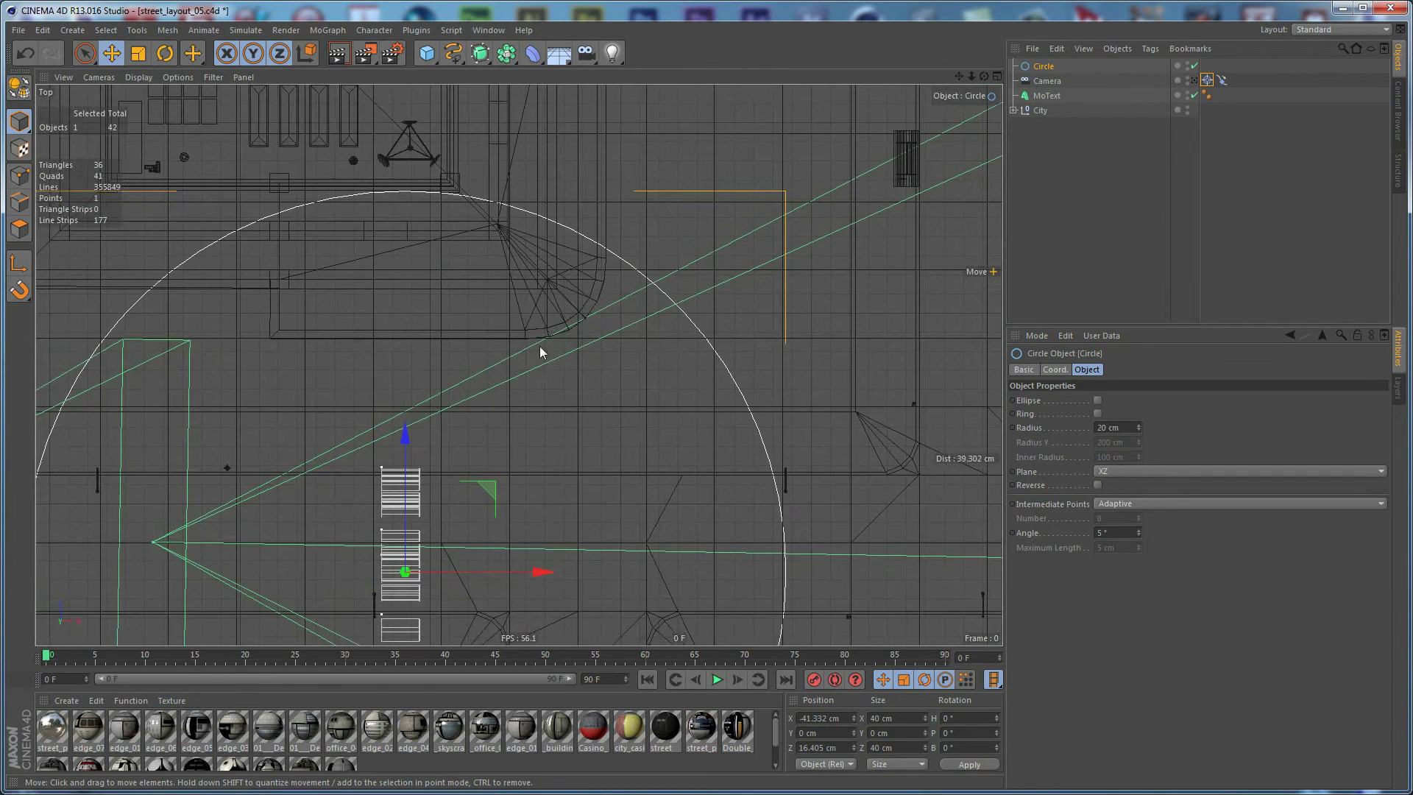
{"action": "middle_click_drag", "start_coordinate": [545, 338], "coordinate": [675, 94]}
{"action": "left_click_drag", "start_coordinate": [651, 329], "coordinate": [658, 332]}
{"action": "scroll", "coordinate": [657, 327], "scroll_direction": "down", "scroll_amount": 3}
{"action": "middle_click_drag", "start_coordinate": [658, 126], "coordinate": [668, 236]}
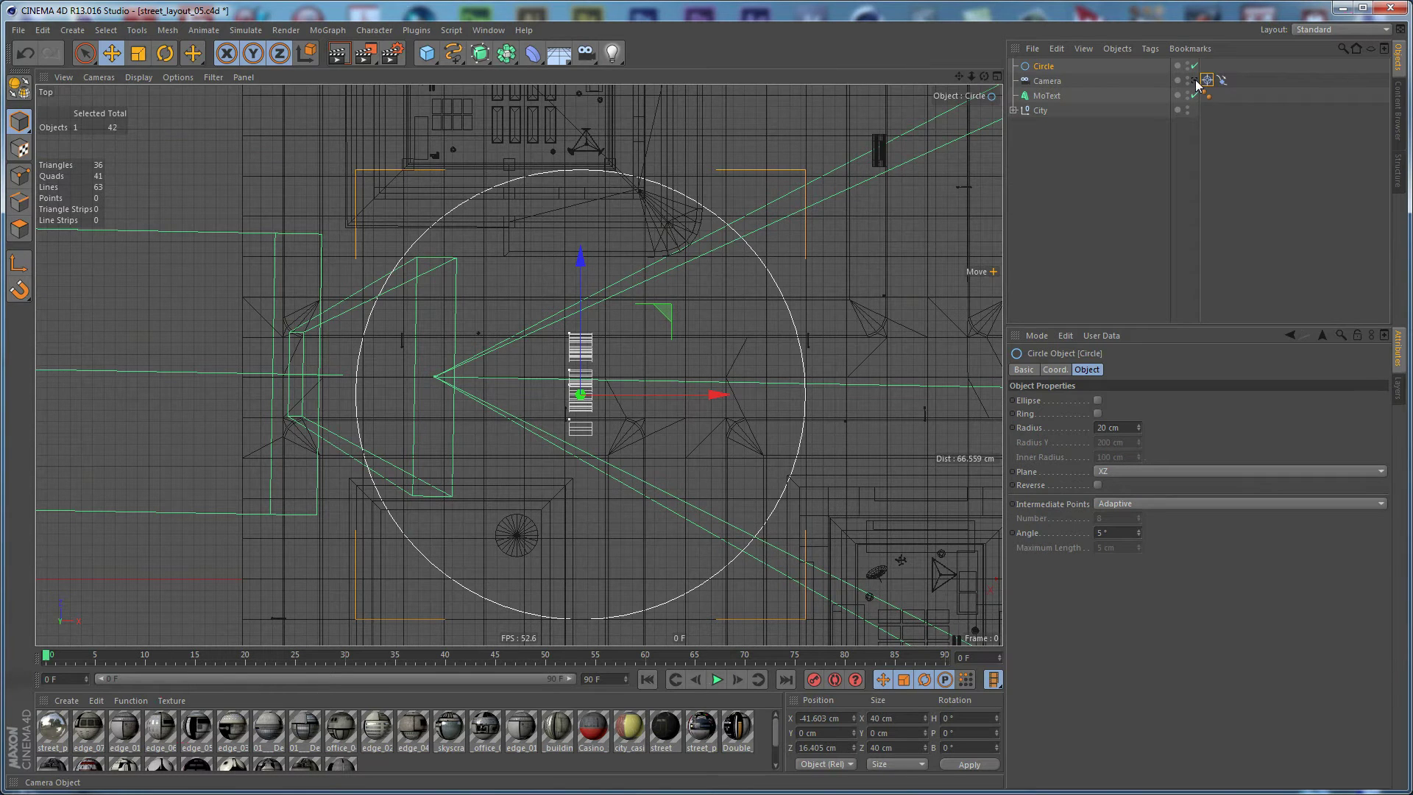
Set Circle as the Align to Spline path and MoText as the Target object
{"action": "left_click", "coordinate": [1222, 80]}
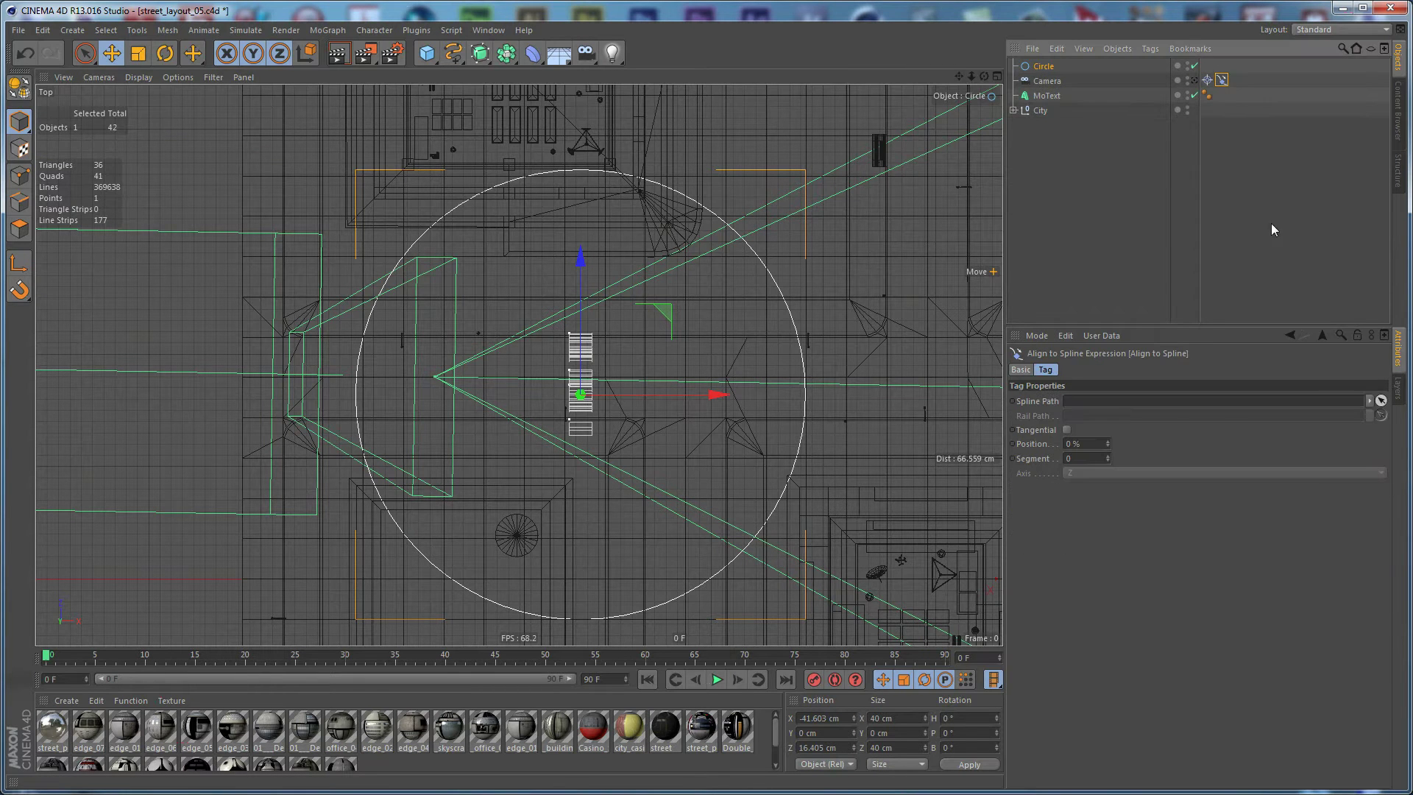
{"action": "left_click_drag", "start_coordinate": [1046, 70], "coordinate": [1112, 407]}
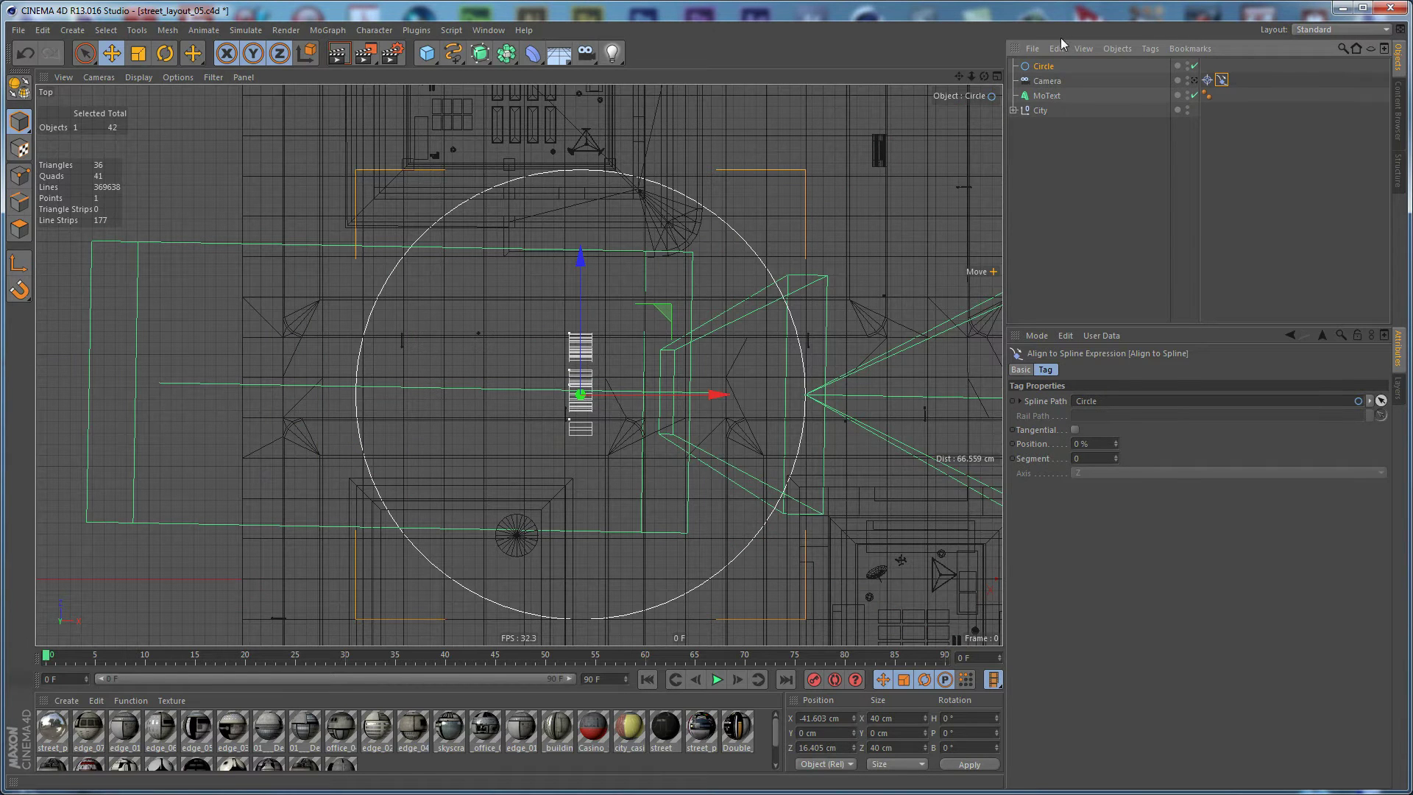
{"action": "left_click", "coordinate": [1206, 79]}
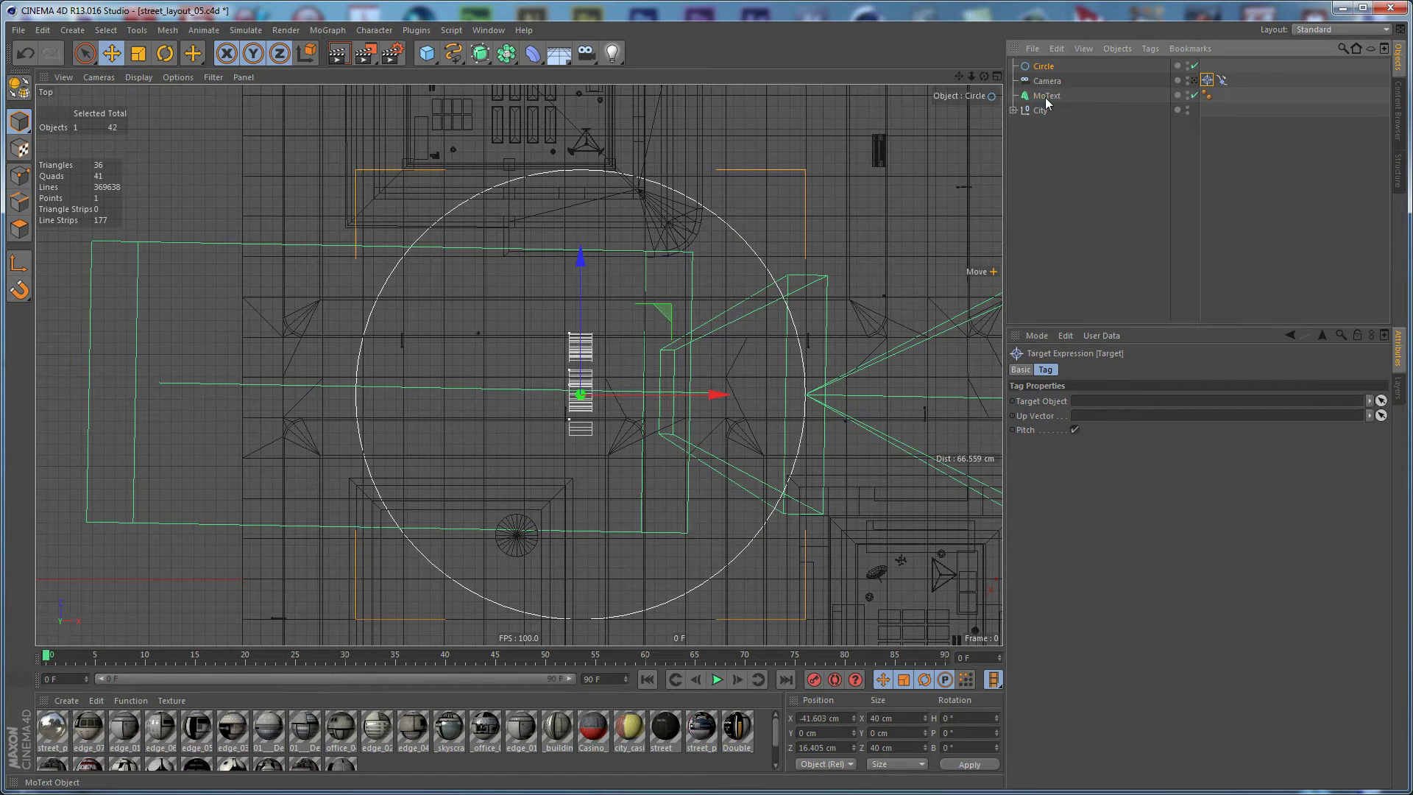
{"action": "left_click_drag", "start_coordinate": [1046, 102], "coordinate": [1096, 402]}
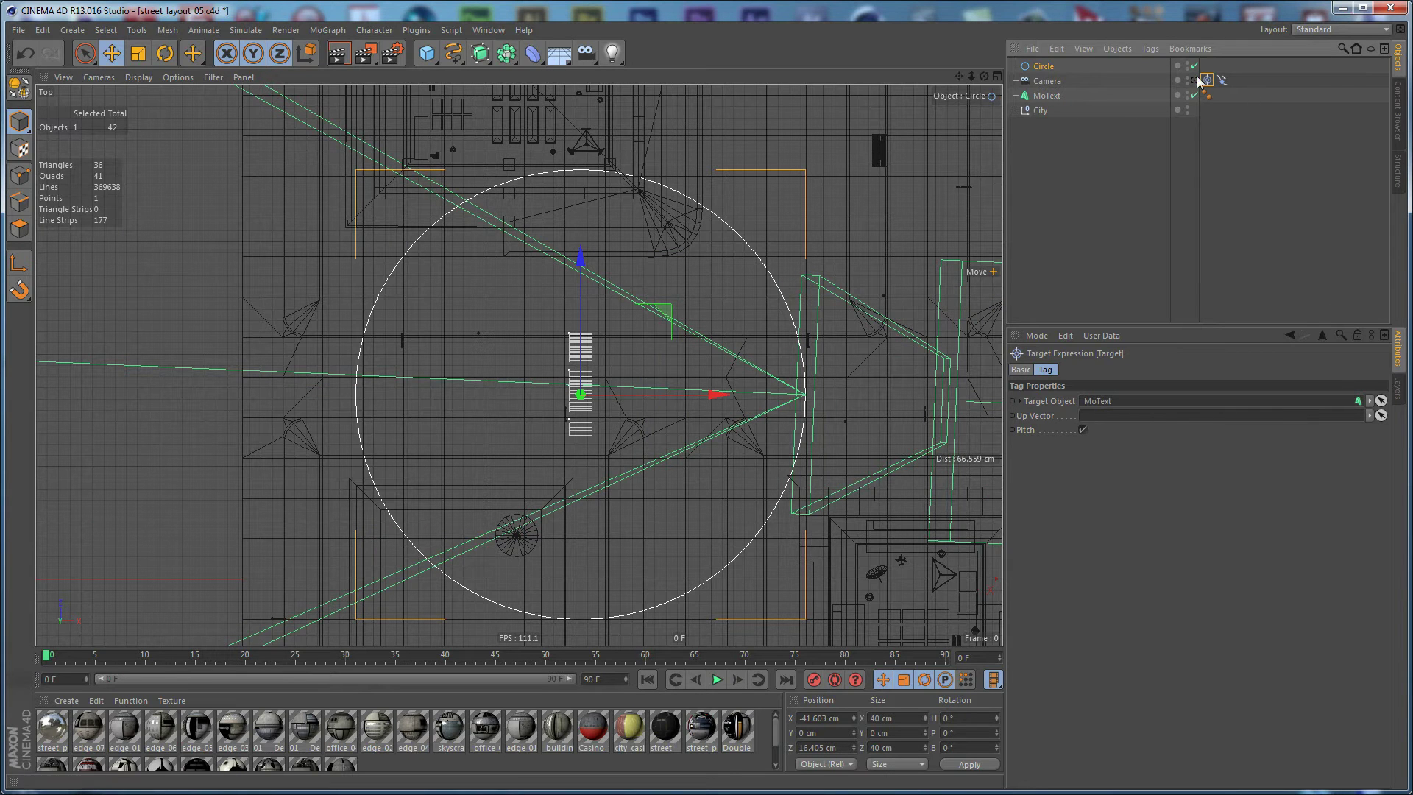
Set the camera's Align to Spline position to 75%, then slide it back to 50%
{"action": "middle_click", "coordinate": [708, 196]}
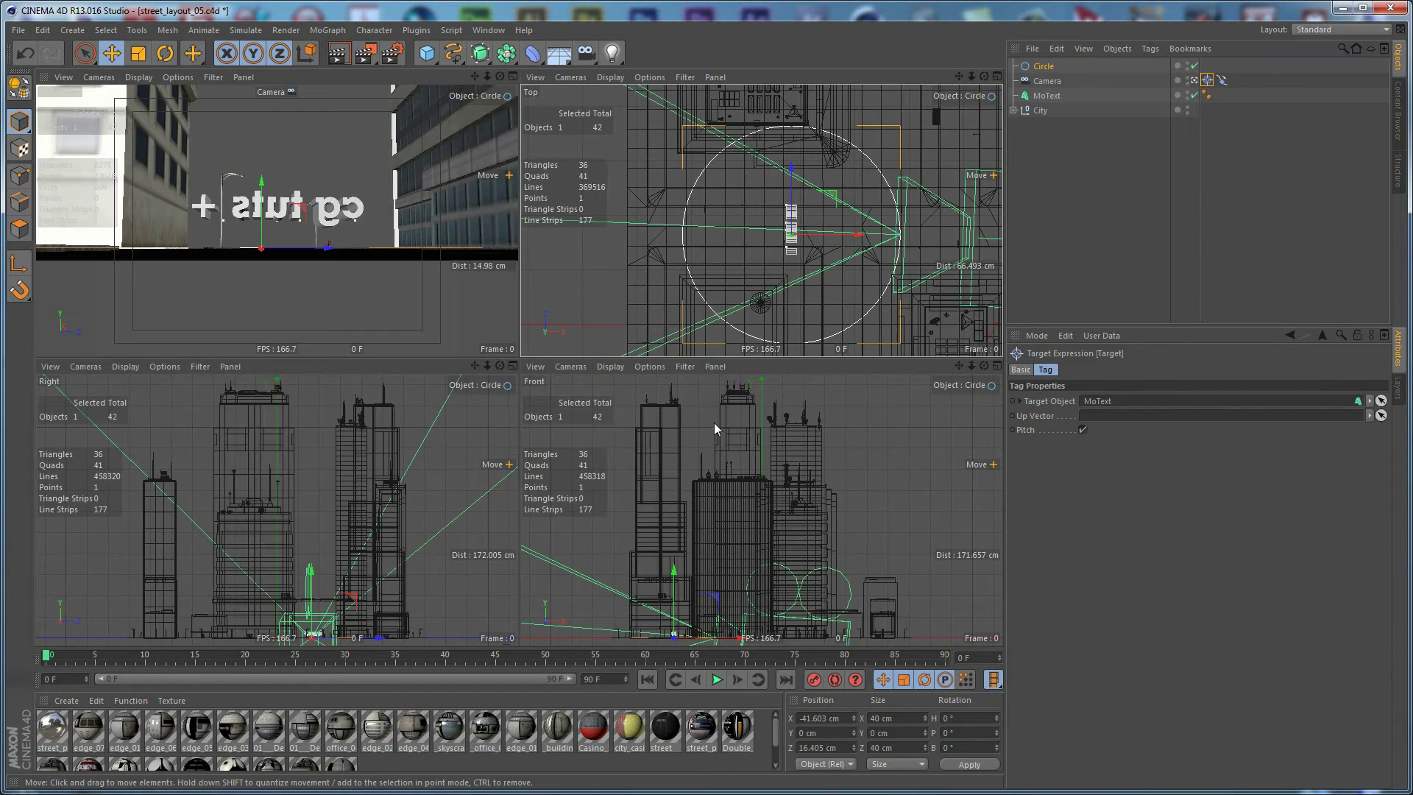
{"action": "middle_click", "coordinate": [330, 156]}
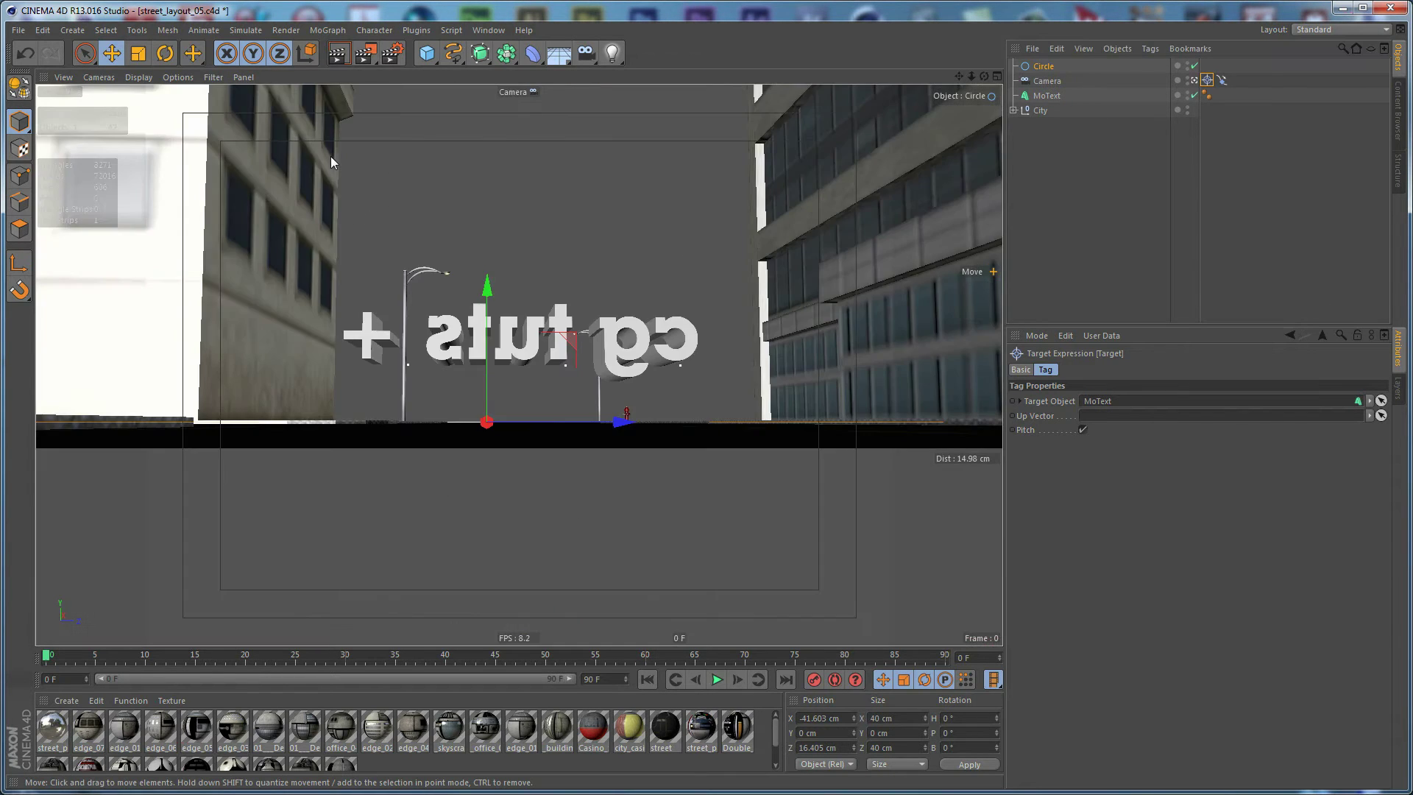
{"action": "left_click", "coordinate": [1221, 80]}
{"action": "left_click", "coordinate": [1109, 443]}
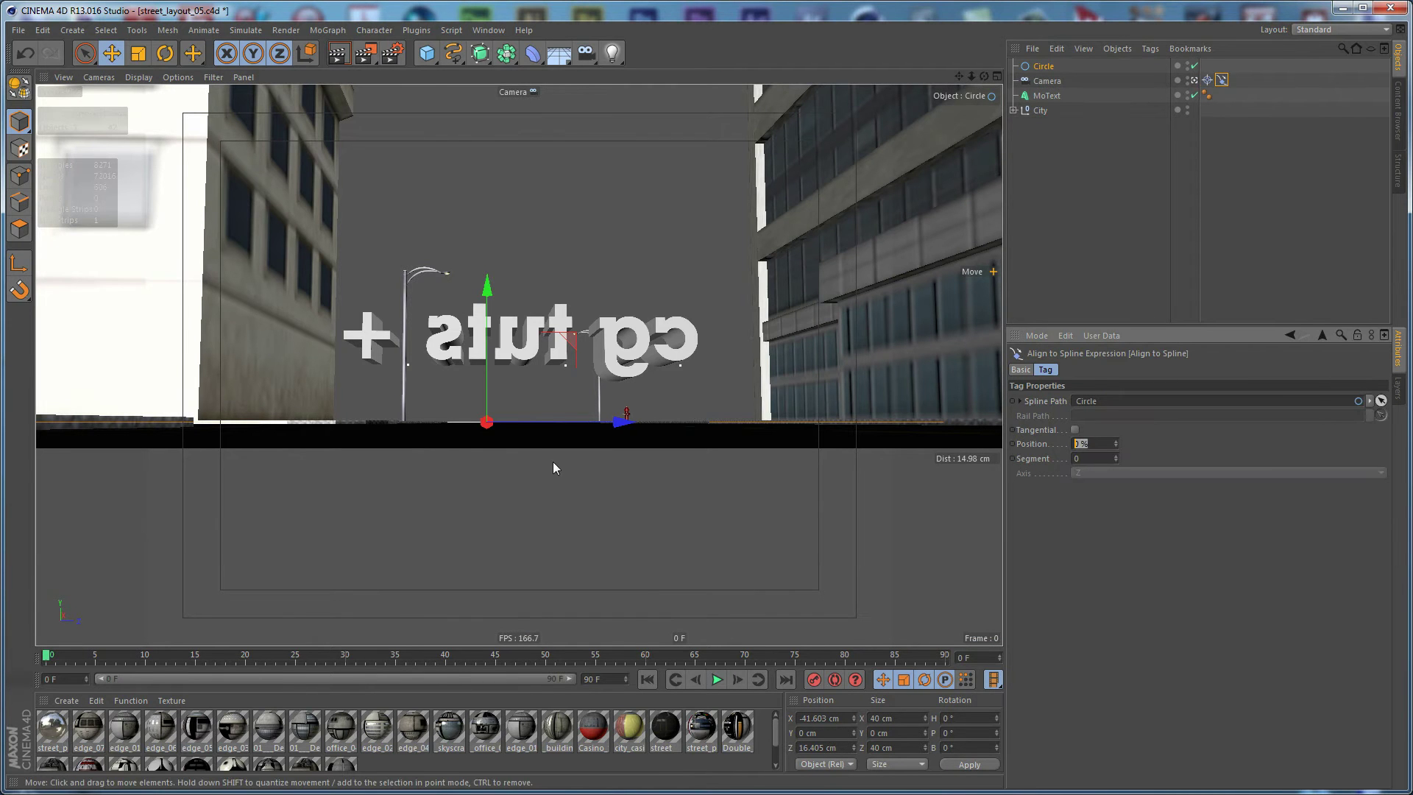
{"action": "type", "text": "75"}
{"action": "key", "text": "Return"}
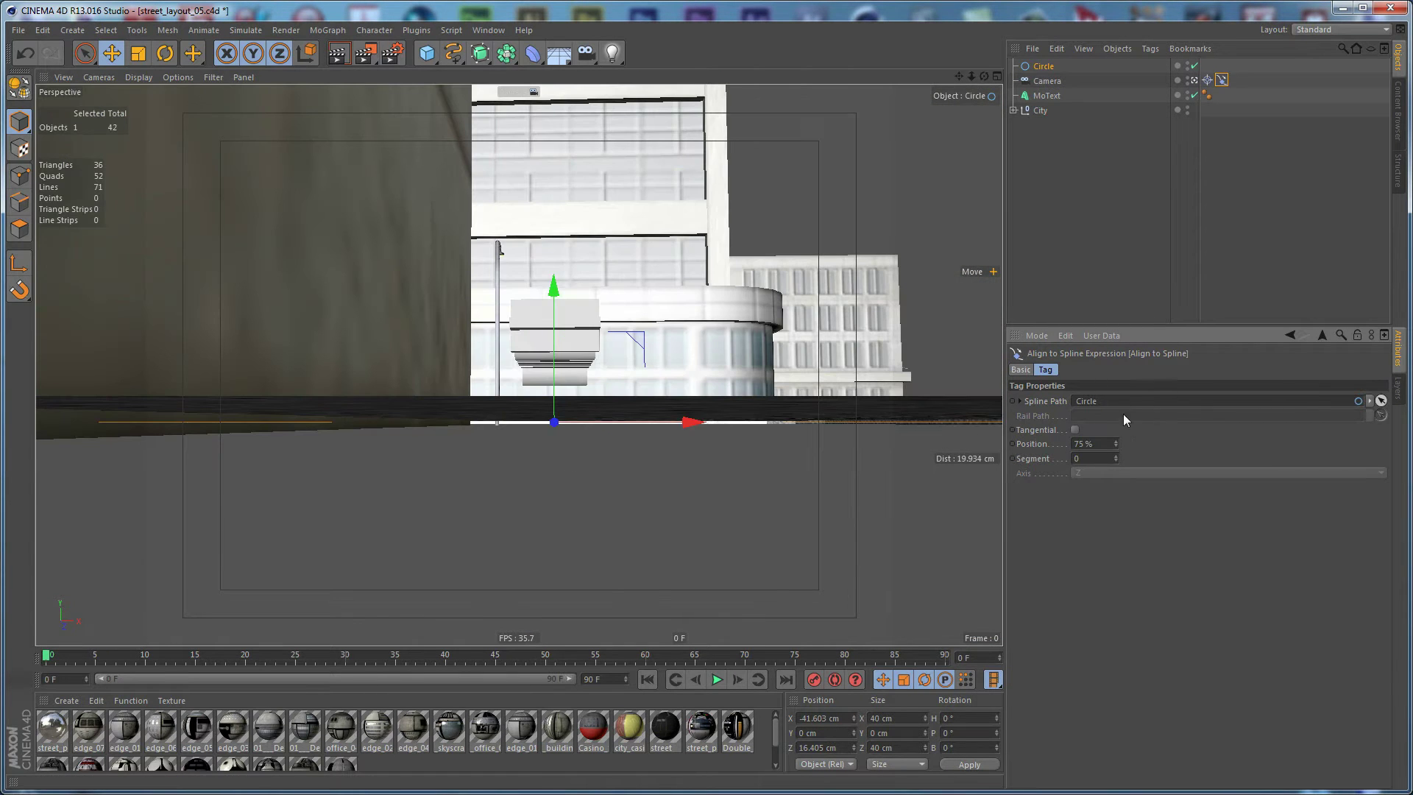
{"action": "mouse_move", "coordinate": [1116, 445]}
{"action": "left_mouse_down"}
{"action": "mouse_move", "coordinate": [1115, 419]}
{"action": "mouse_move", "coordinate": [1116, 468]}
{"action": "mouse_move", "coordinate": [1112, 437]}
{"action": "left_mouse_up"}
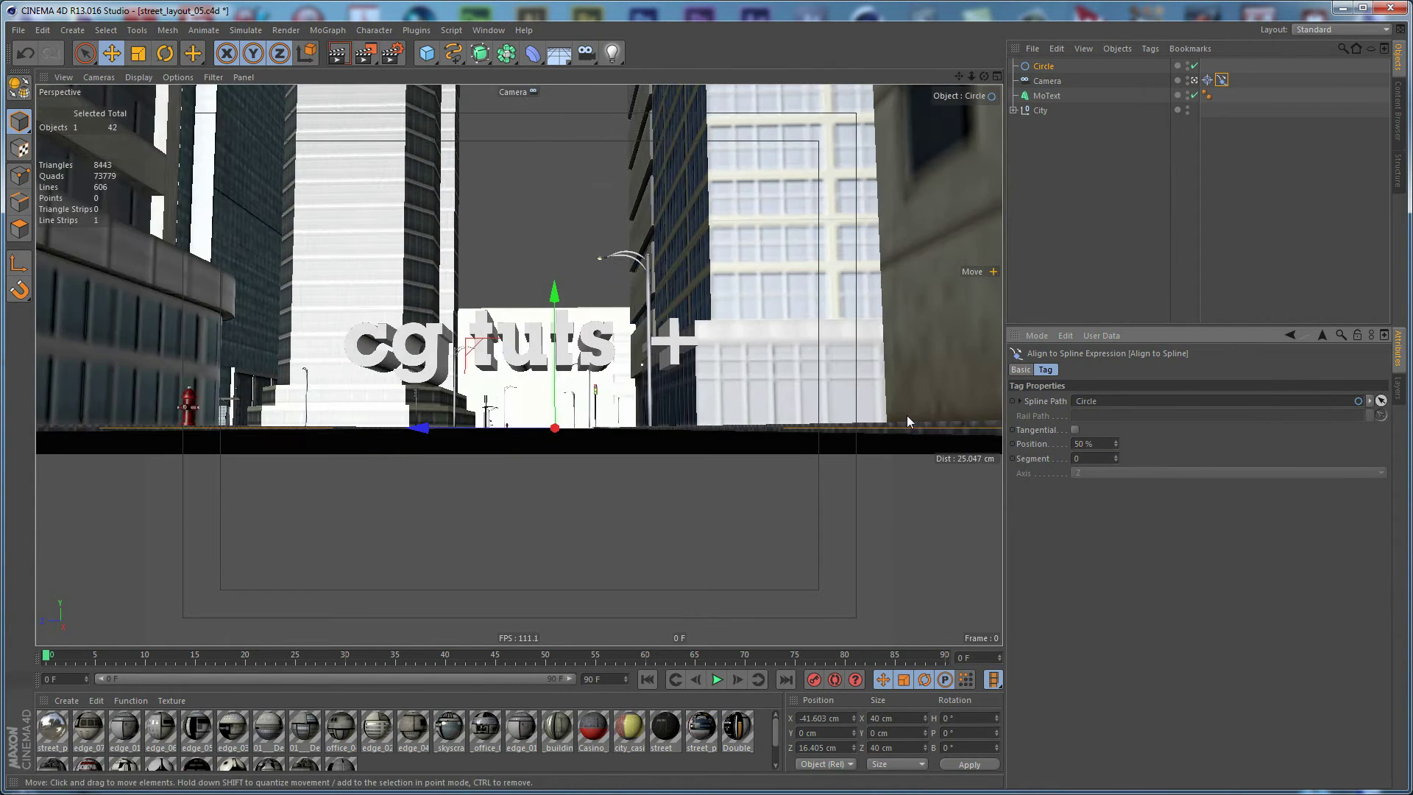
Set the Circle's P.Y to 3.5 cm, then settle on 3 cm
{"action": "left_click", "coordinate": [1061, 66]}
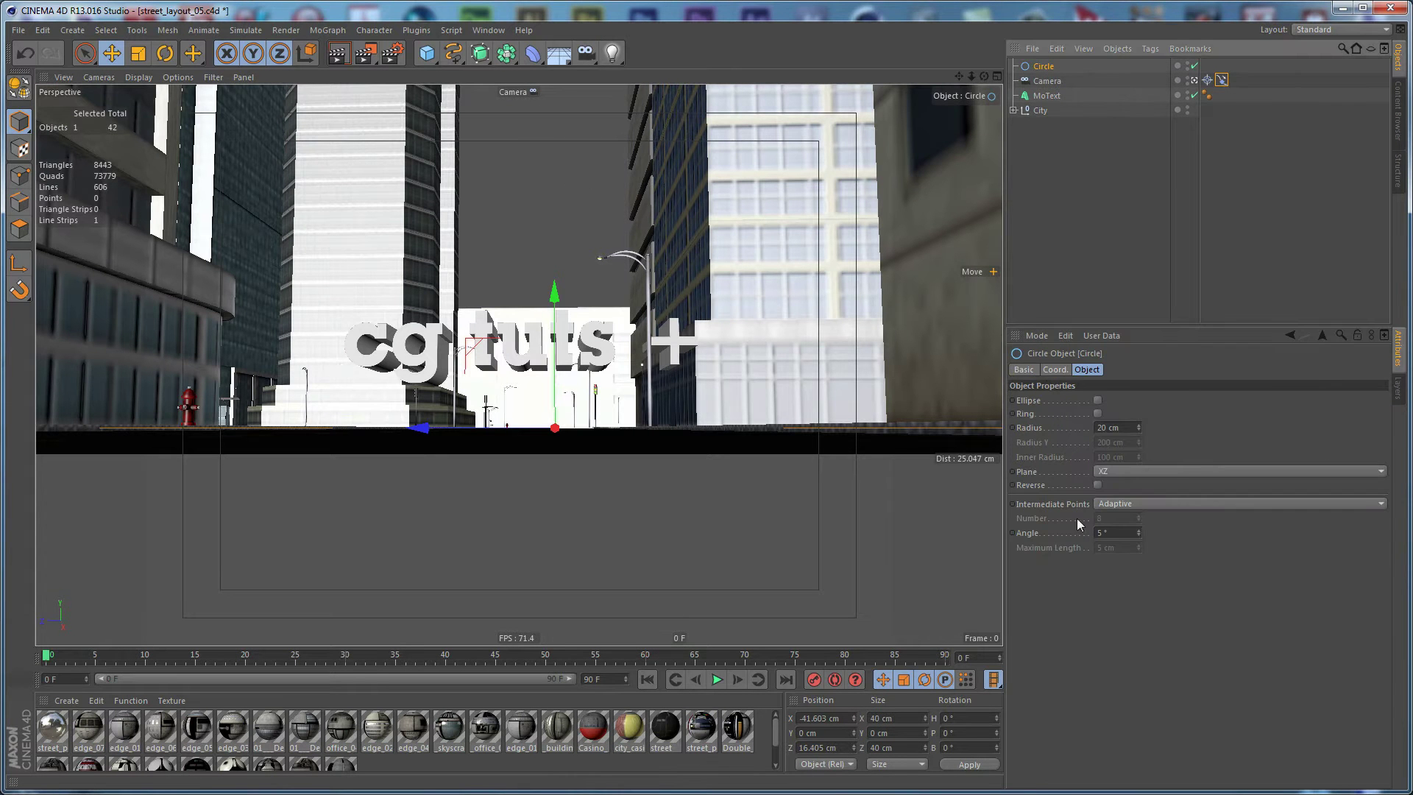
{"action": "left_click", "coordinate": [1055, 369]}
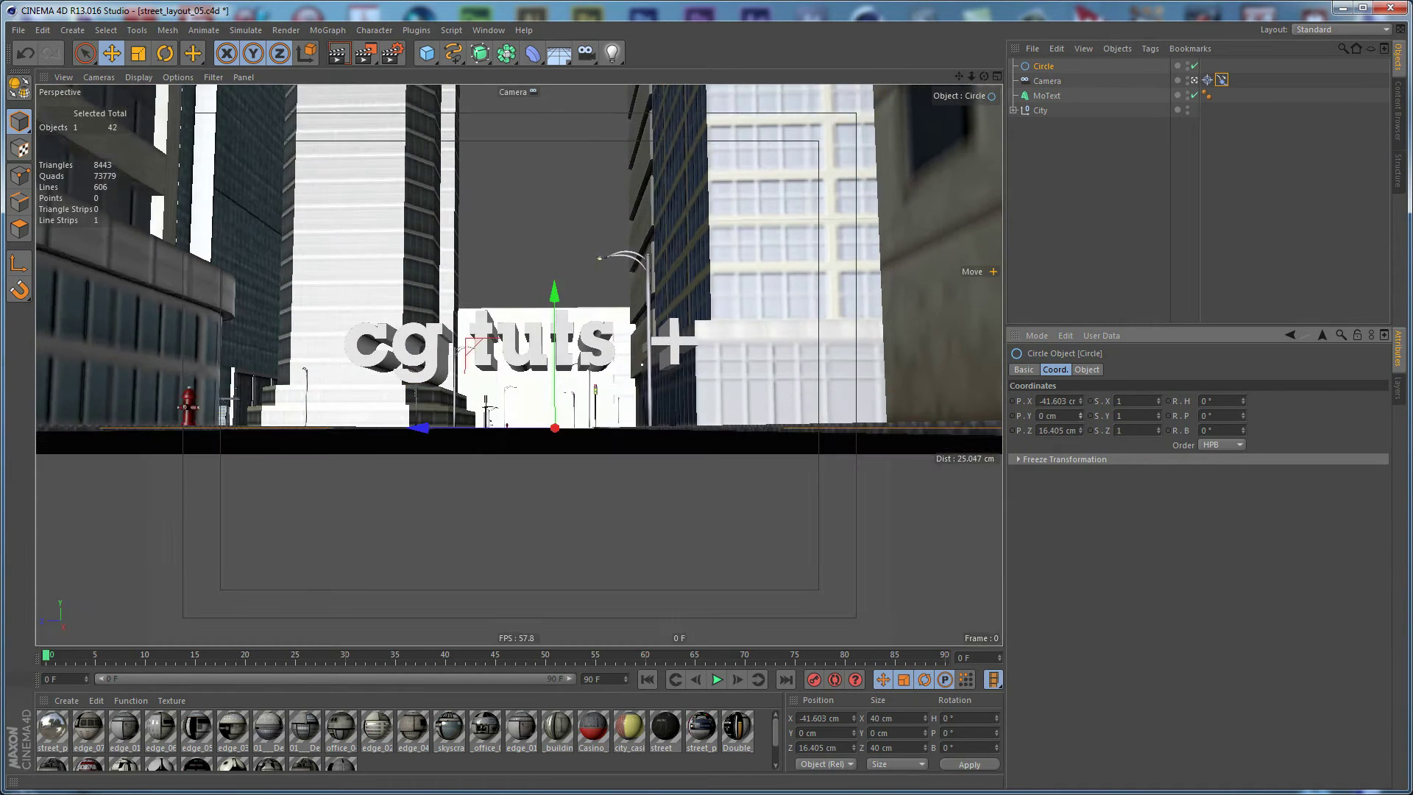
{"action": "left_click_drag", "start_coordinate": [1081, 415], "coordinate": [1080, 410]}
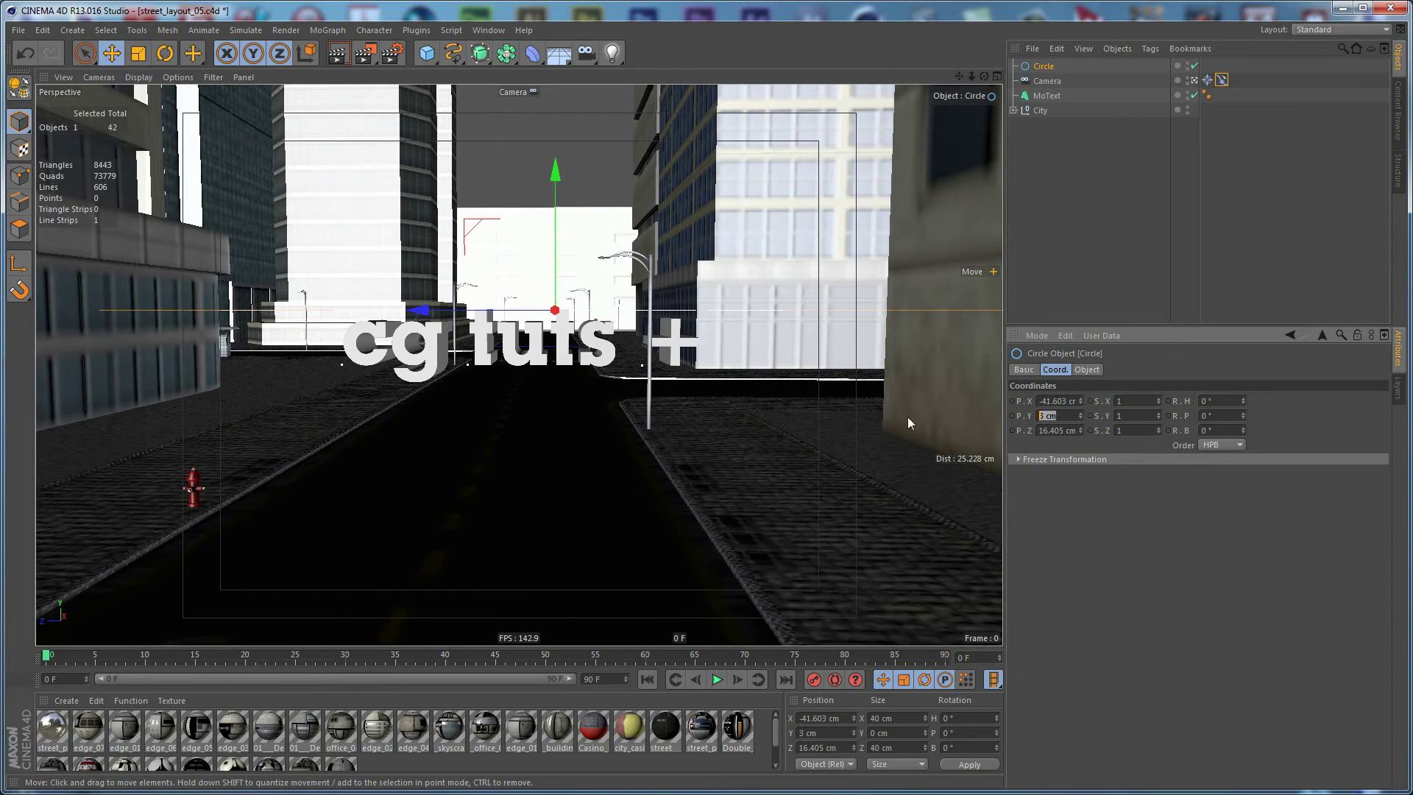
{"action": "double_click", "coordinate": [1059, 415]}
{"action": "type", "text": "3.5"}
{"action": "key", "text": "Return"}
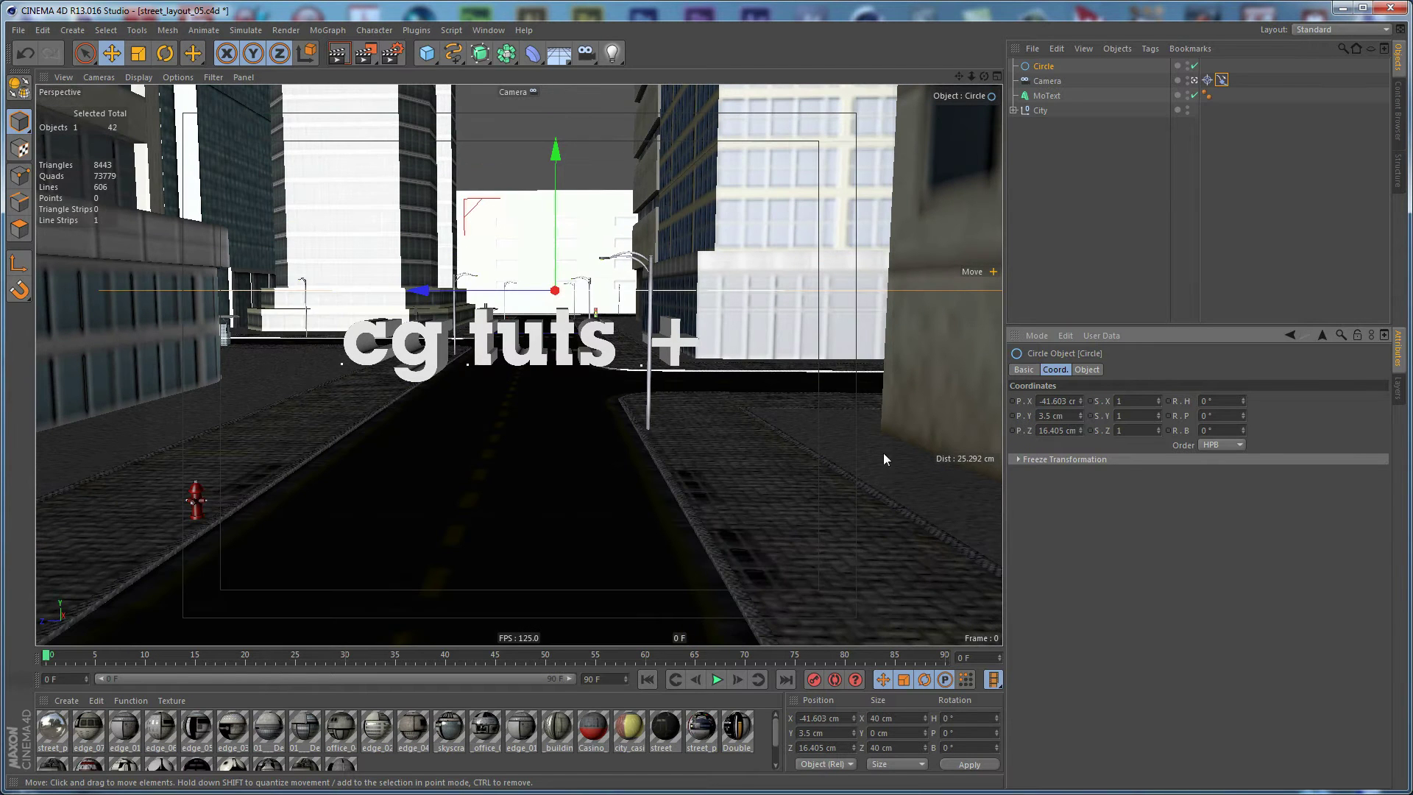
{"action": "type", "text": "3"}
{"action": "key", "text": "Return"}
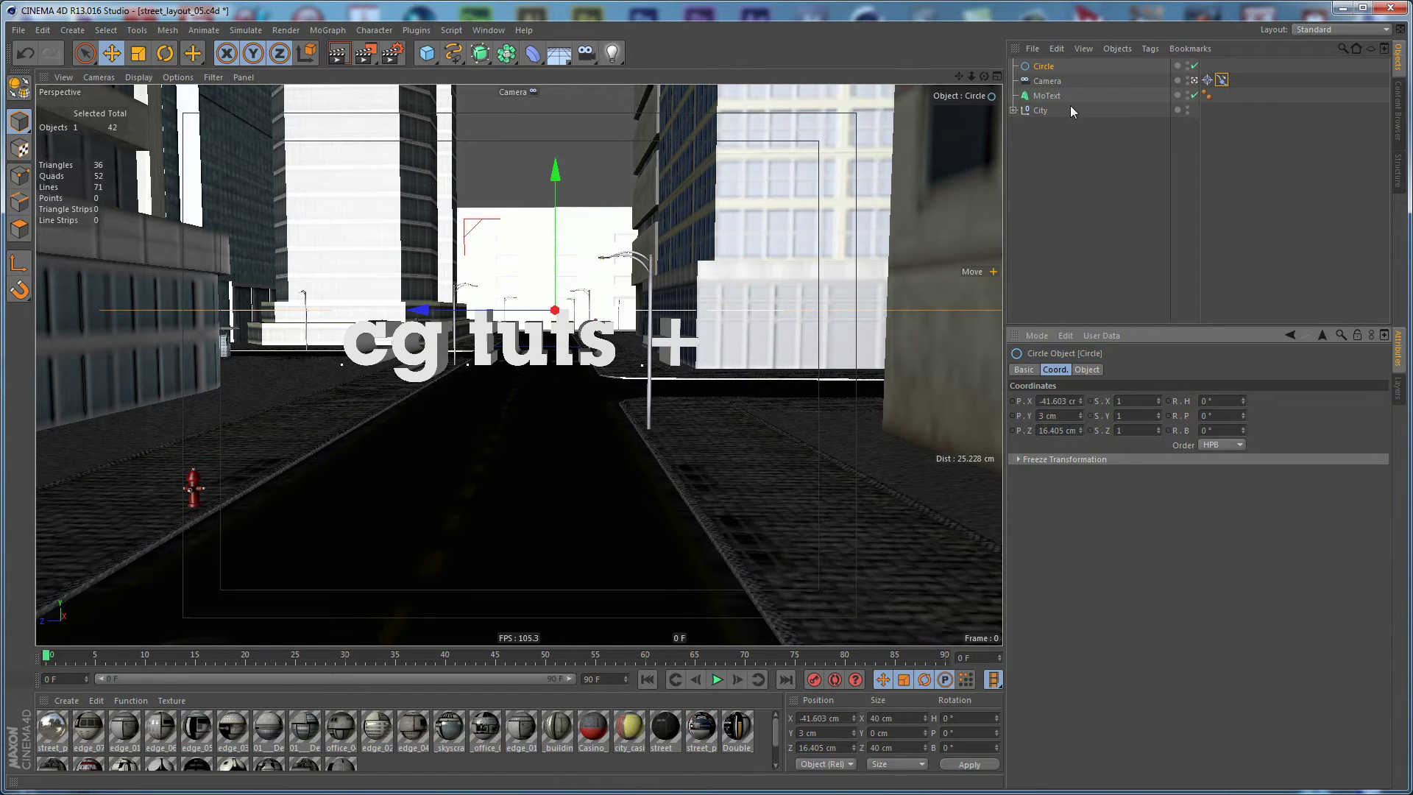
Enlarge the Circle radius to 34 cm, then set the camera focal length to 35 mm
{"action": "left_click", "coordinate": [1086, 370]}
{"action": "mouse_move", "coordinate": [1139, 426]}
{"action": "left_mouse_down"}
{"action": "mouse_move", "coordinate": [1139, 401]}
{"action": "mouse_move", "coordinate": [1139, 441]}
{"action": "mouse_move", "coordinate": [1139, 415]}
{"action": "left_mouse_up"}
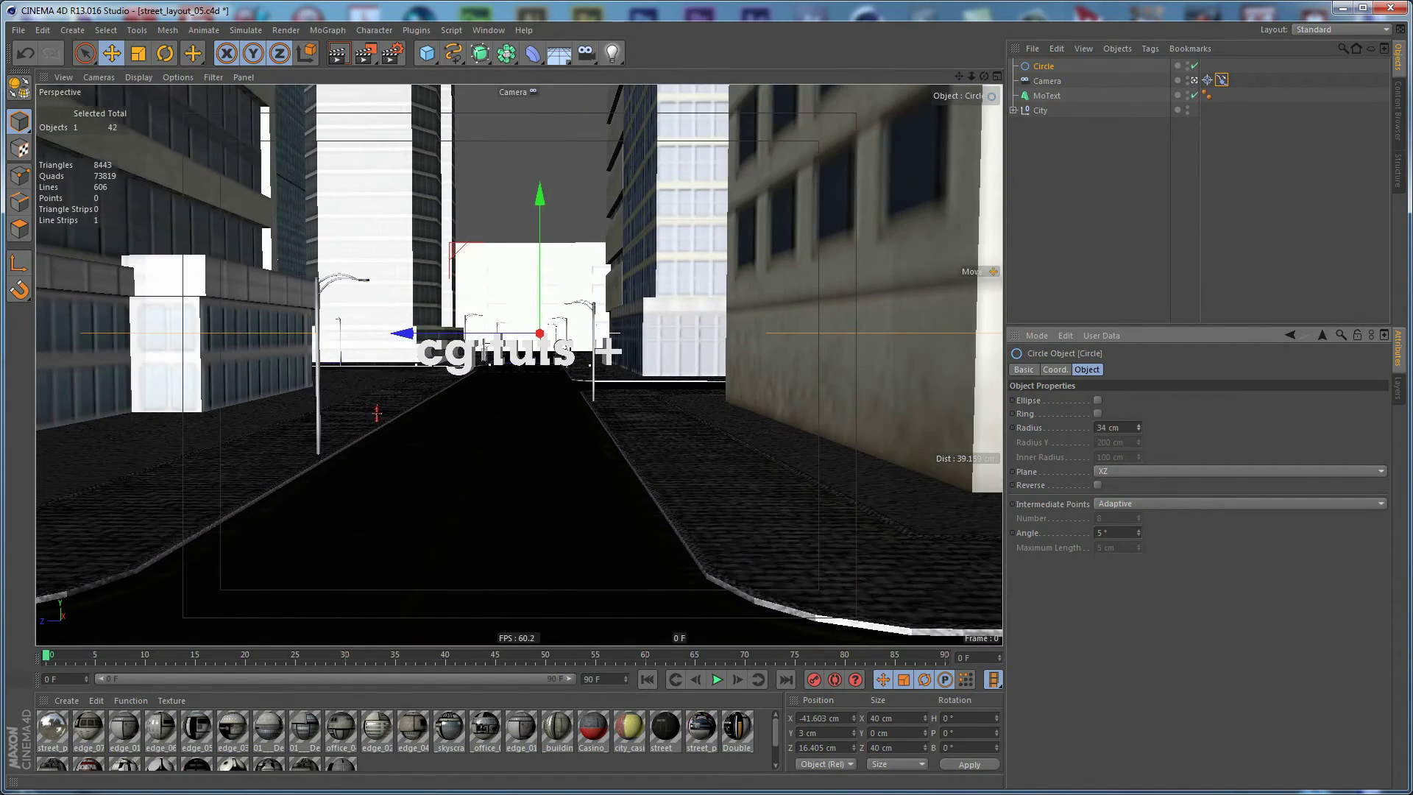
{"action": "left_click", "coordinate": [1053, 81]}
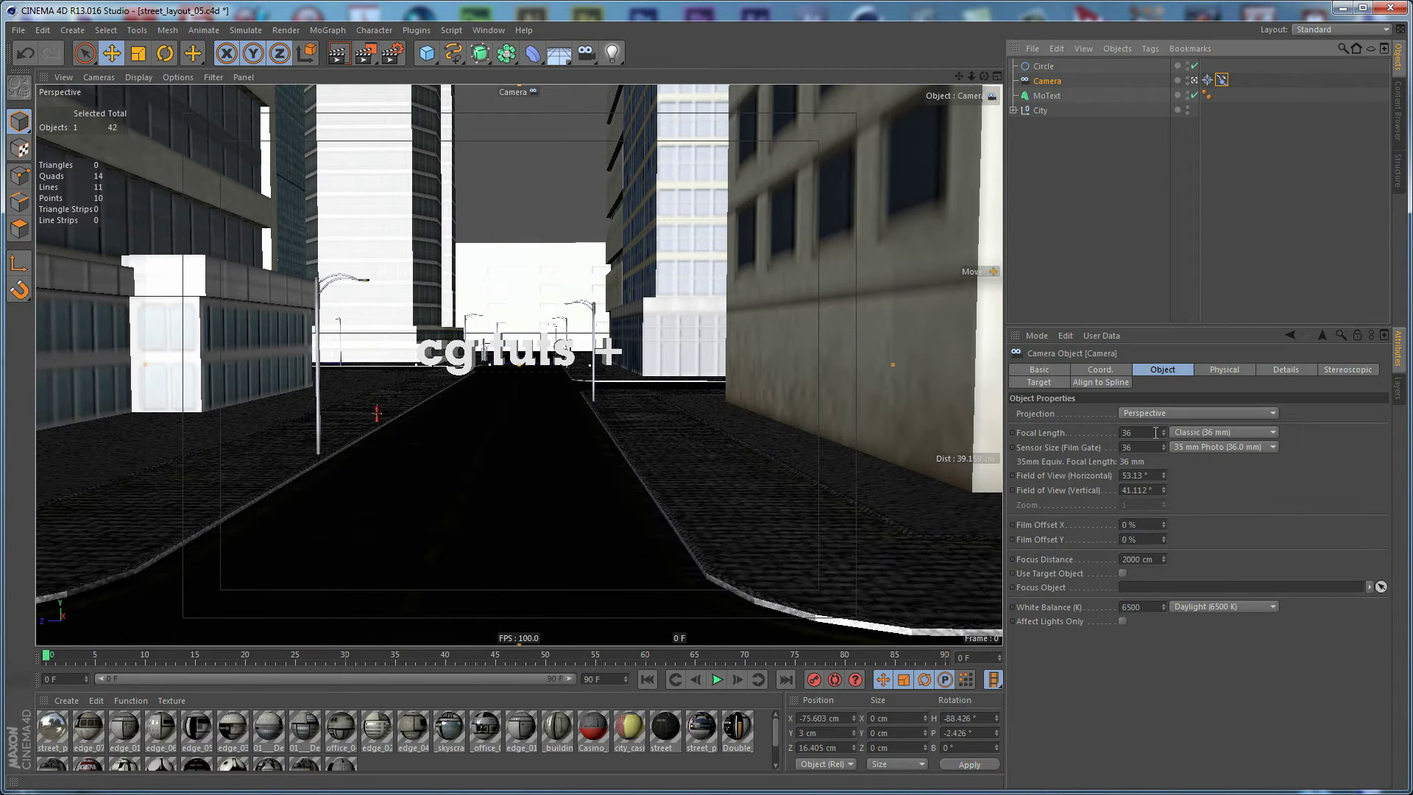
{"action": "left_click_drag", "start_coordinate": [1164, 435], "coordinate": [403, 435]}
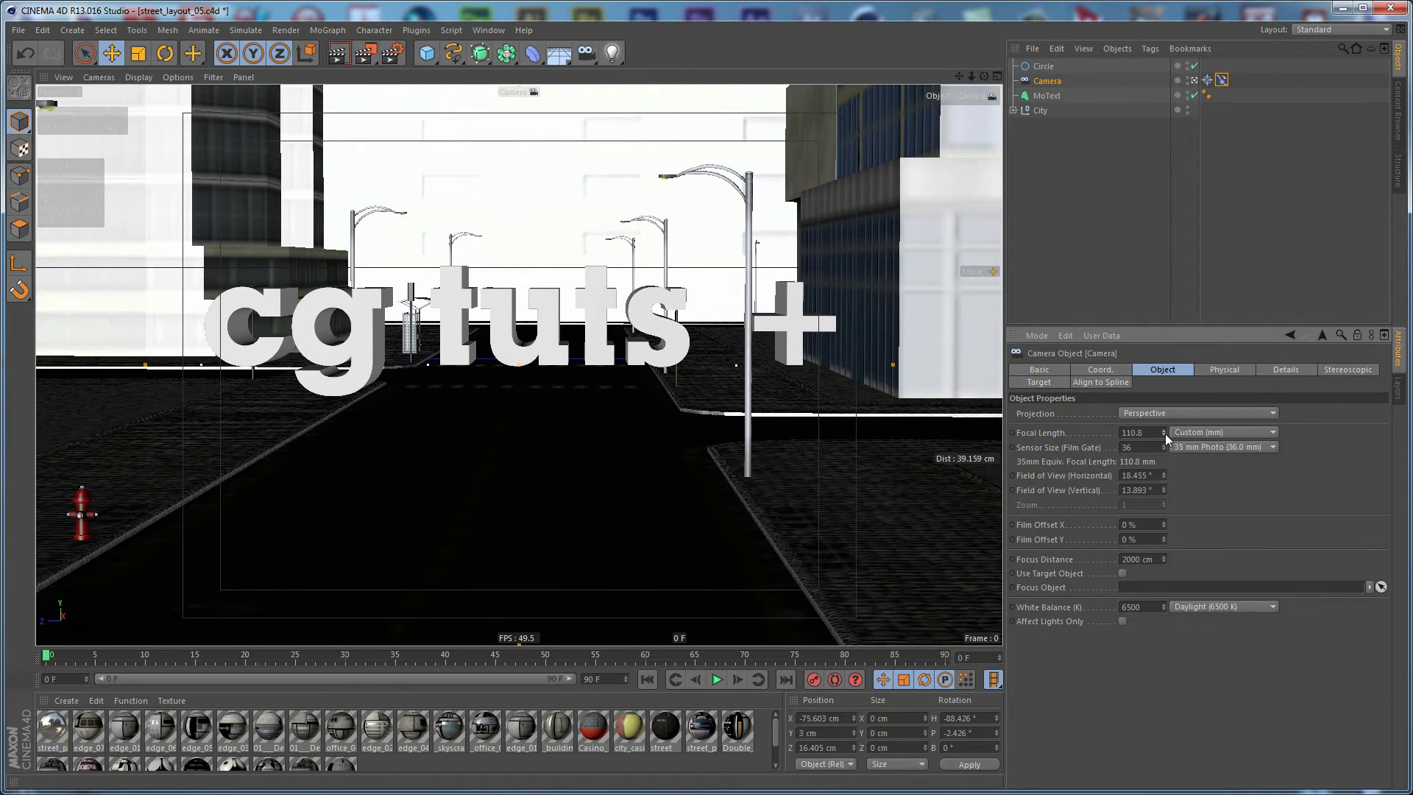
{"action": "mouse_move", "coordinate": [1166, 437]}
{"action": "left_mouse_down"}
{"action": "mouse_move", "coordinate": [1166, 420]}
{"action": "mouse_move", "coordinate": [1165, 497]}
{"action": "mouse_move", "coordinate": [1163, 434]}
{"action": "left_mouse_up"}
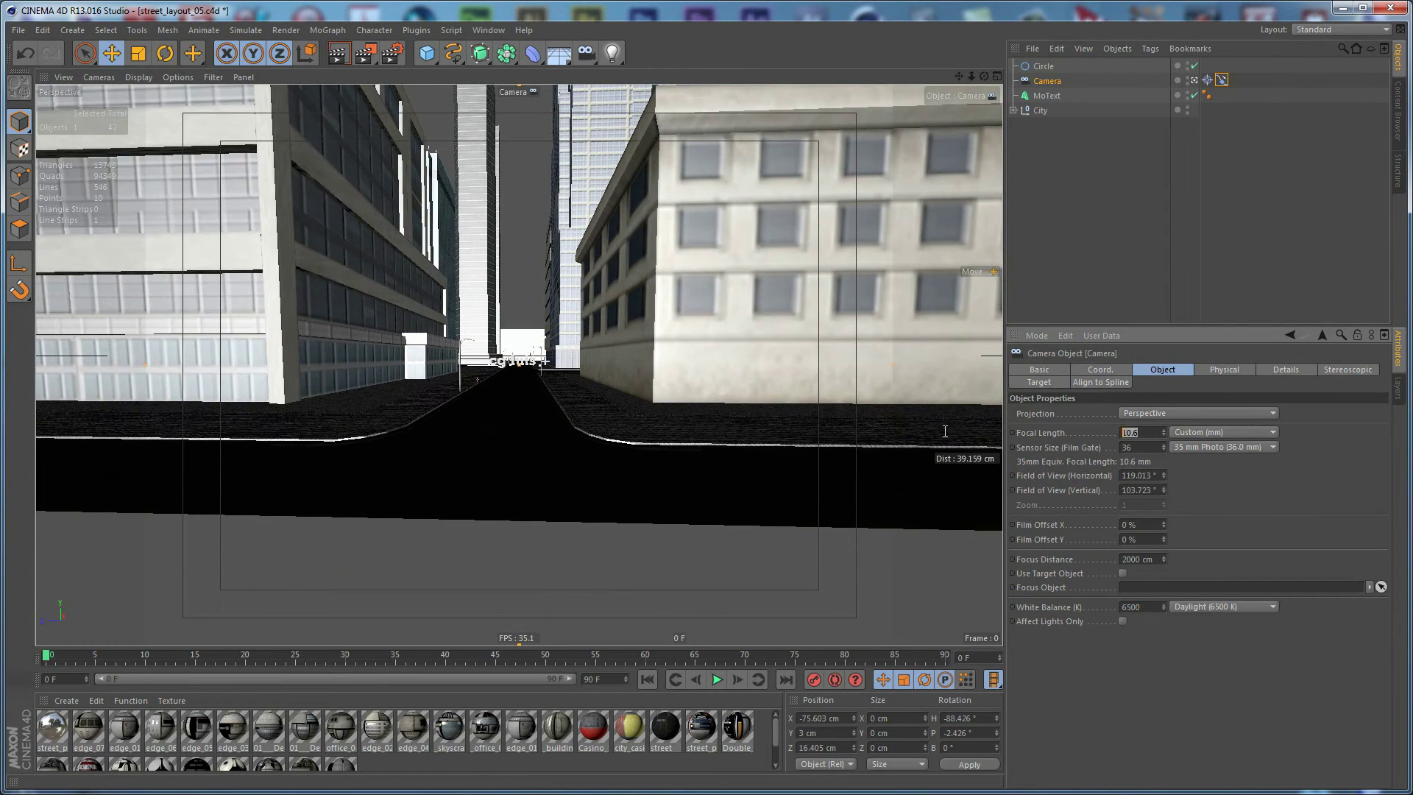
{"action": "type", "text": "35"}
{"action": "key", "text": "Return"}
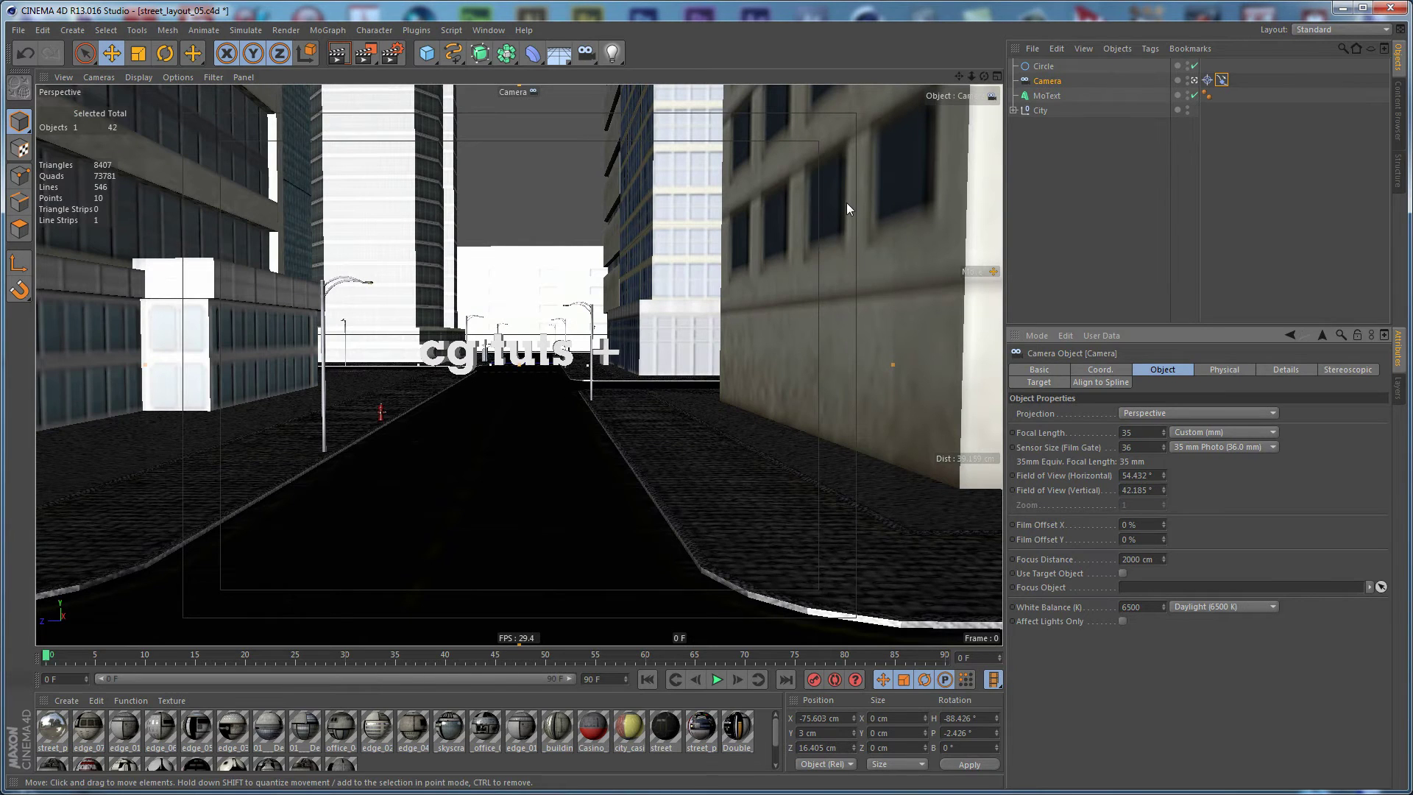
Set the Circle path radius to 20 cm
{"action": "left_click", "coordinate": [1043, 66]}
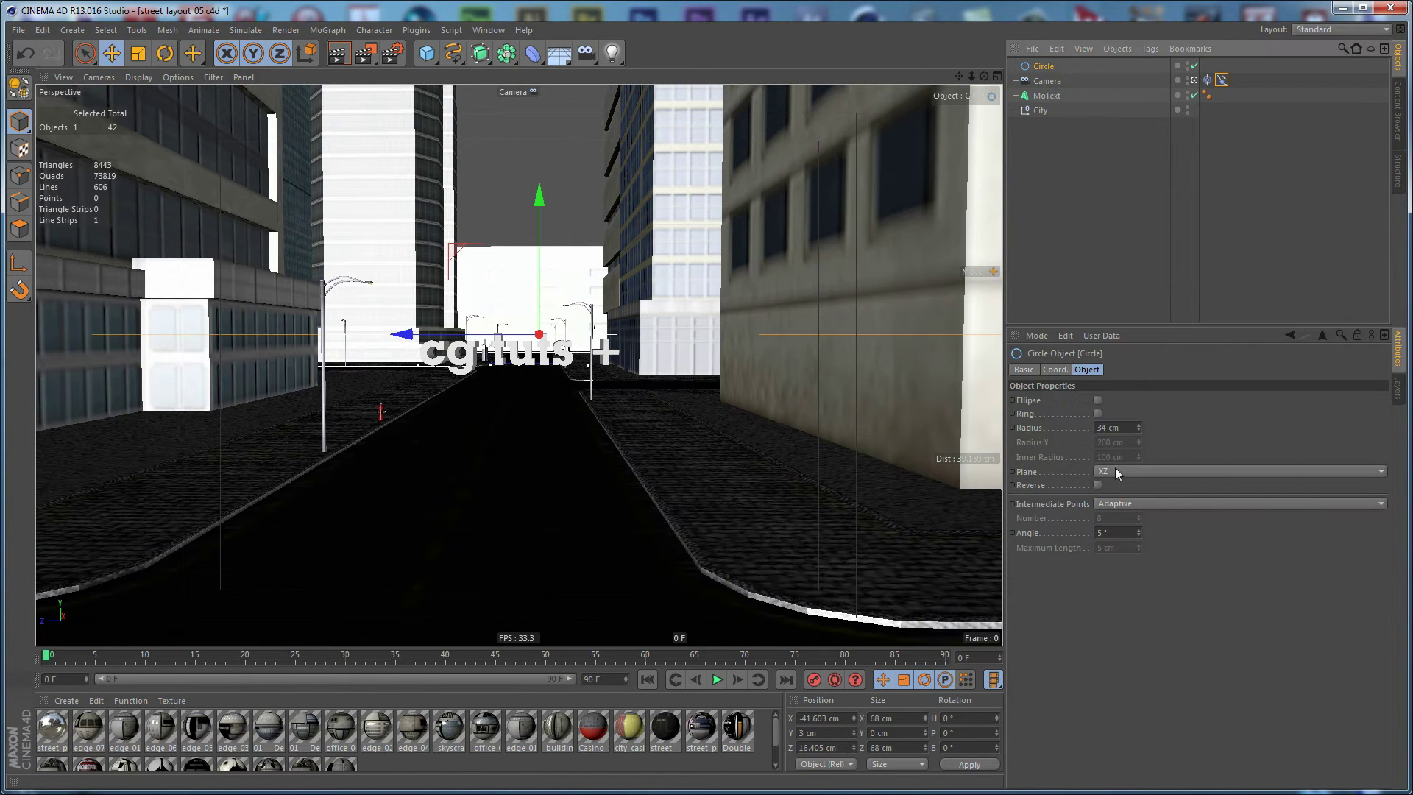
{"action": "left_click", "coordinate": [1122, 427]}
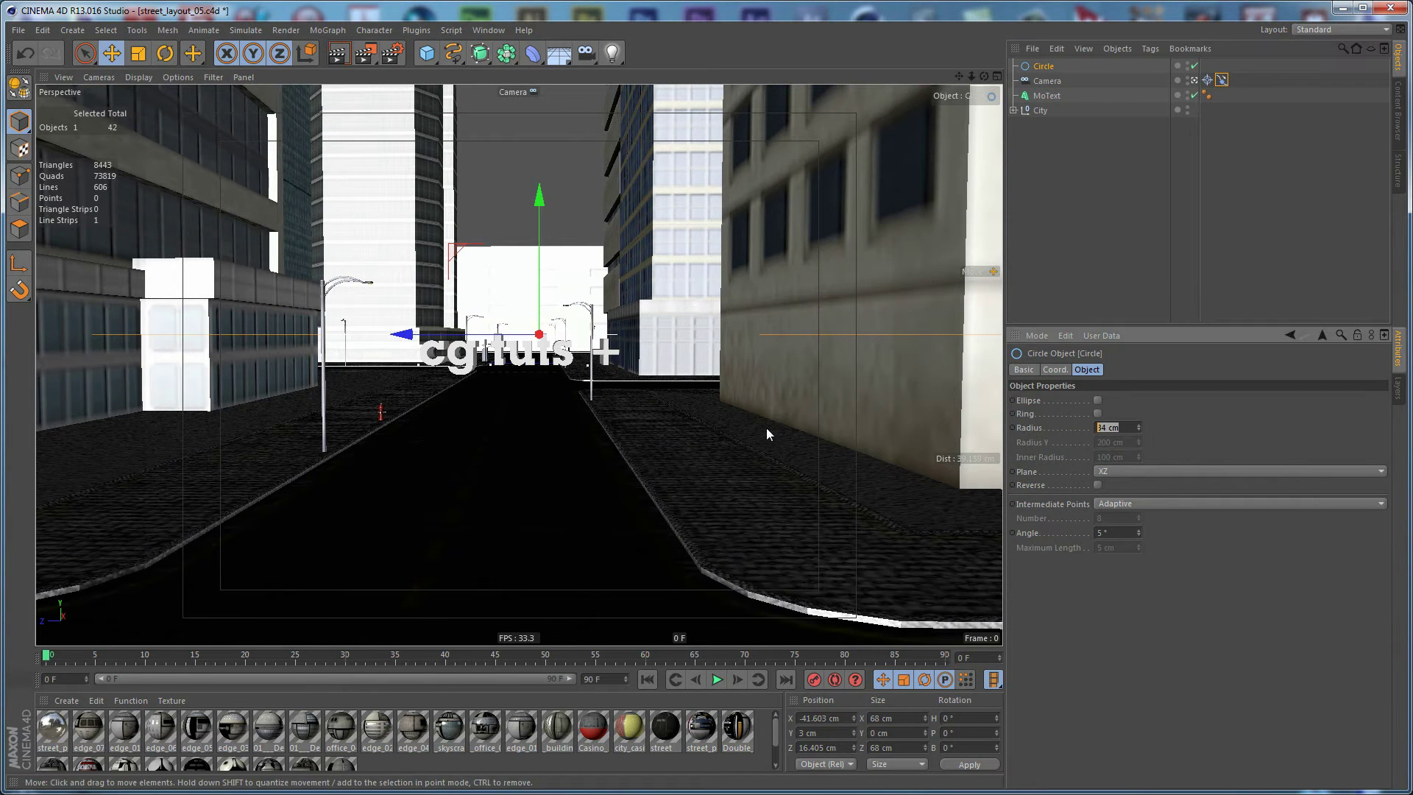
{"action": "type", "text": "20"}
{"action": "key", "text": "Return"}
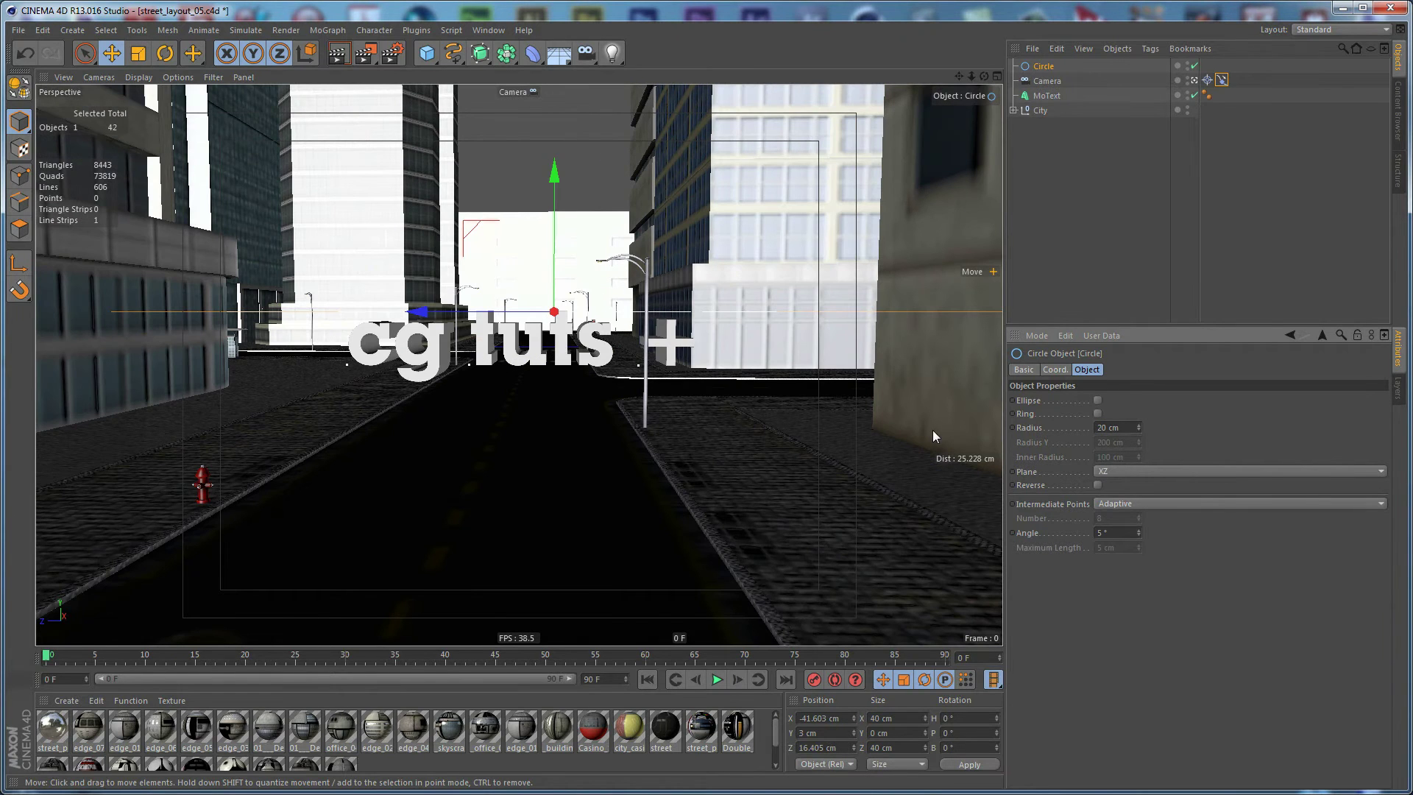
Set the camera's Align to Spline position to 49%
{"action": "left_click", "coordinate": [1221, 79]}
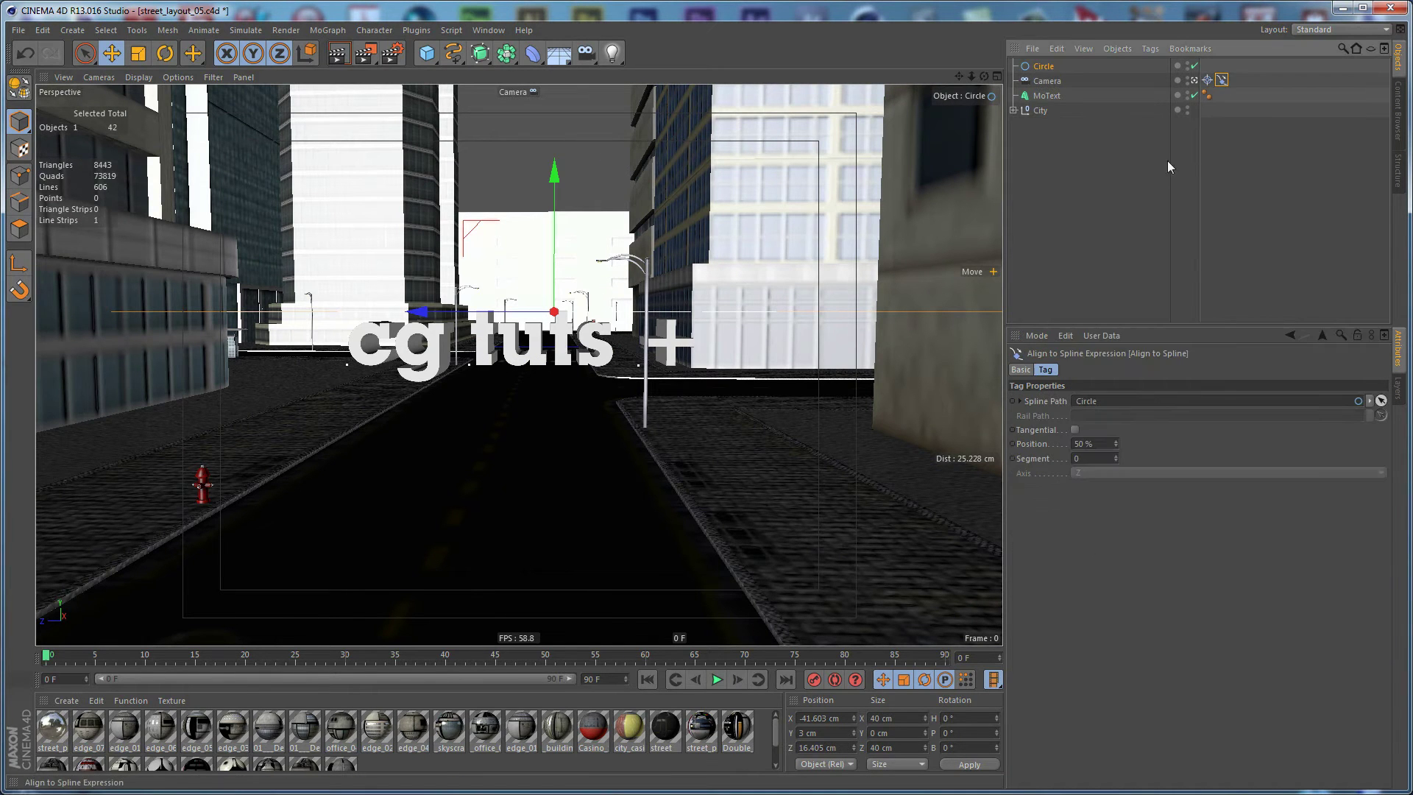
{"action": "left_click", "coordinate": [1116, 446]}
{"action": "left_click", "coordinate": [1116, 445]}
{"action": "left_click", "coordinate": [1115, 441]}
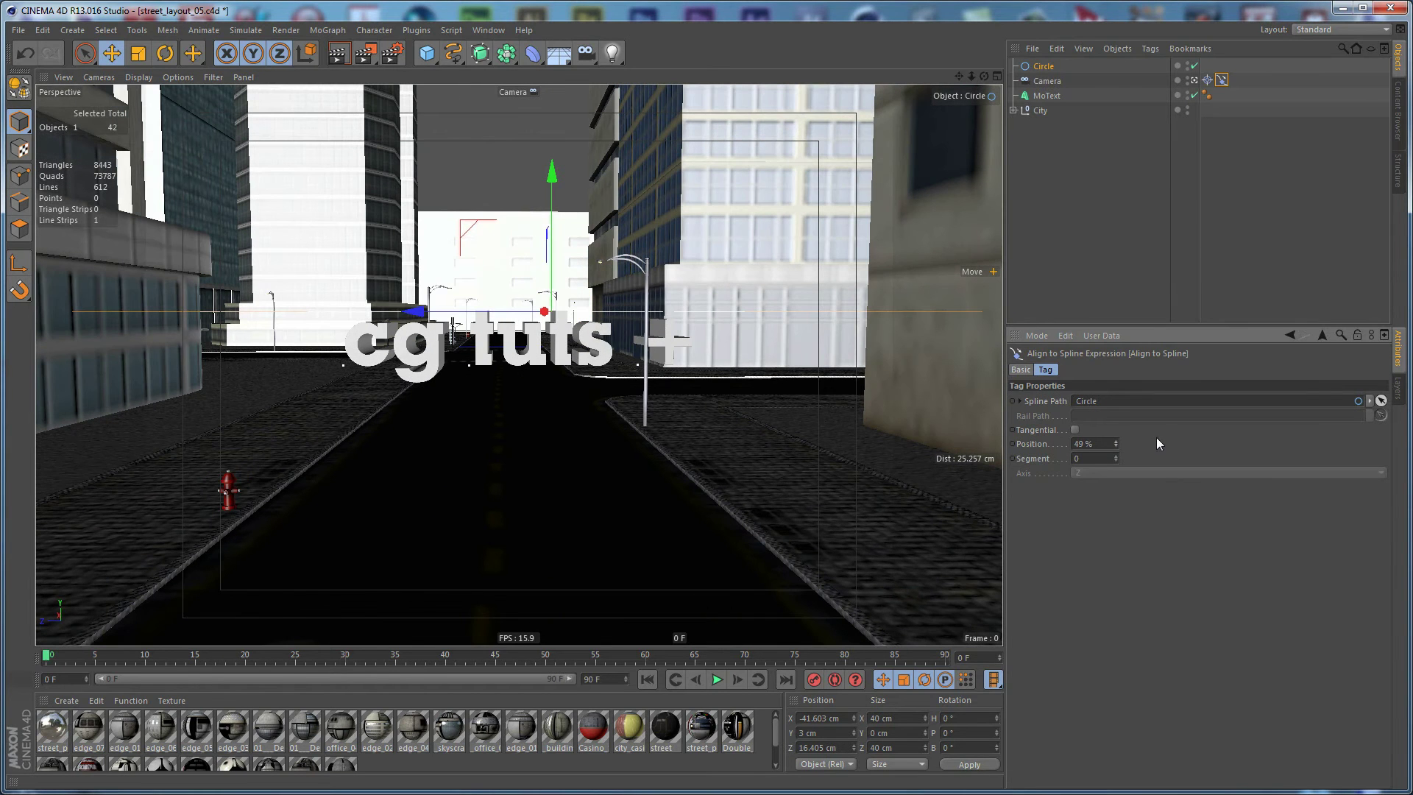
Reduce the Circle radius to 15 cm, trying 10 cm first
{"action": "left_click", "coordinate": [1043, 66]}
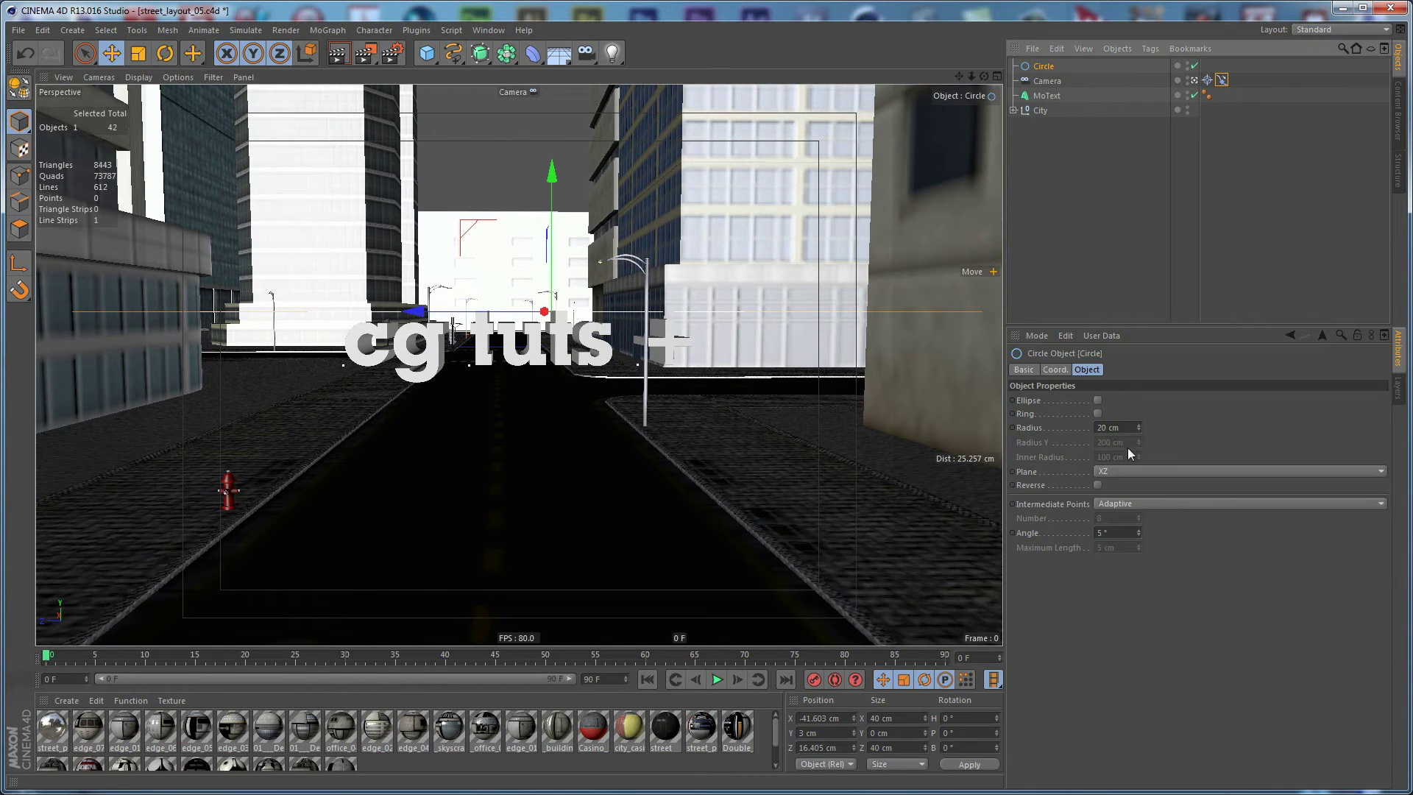
{"action": "double_click", "coordinate": [1111, 427]}
{"action": "type", "text": "10"}
{"action": "key", "text": "Return"}
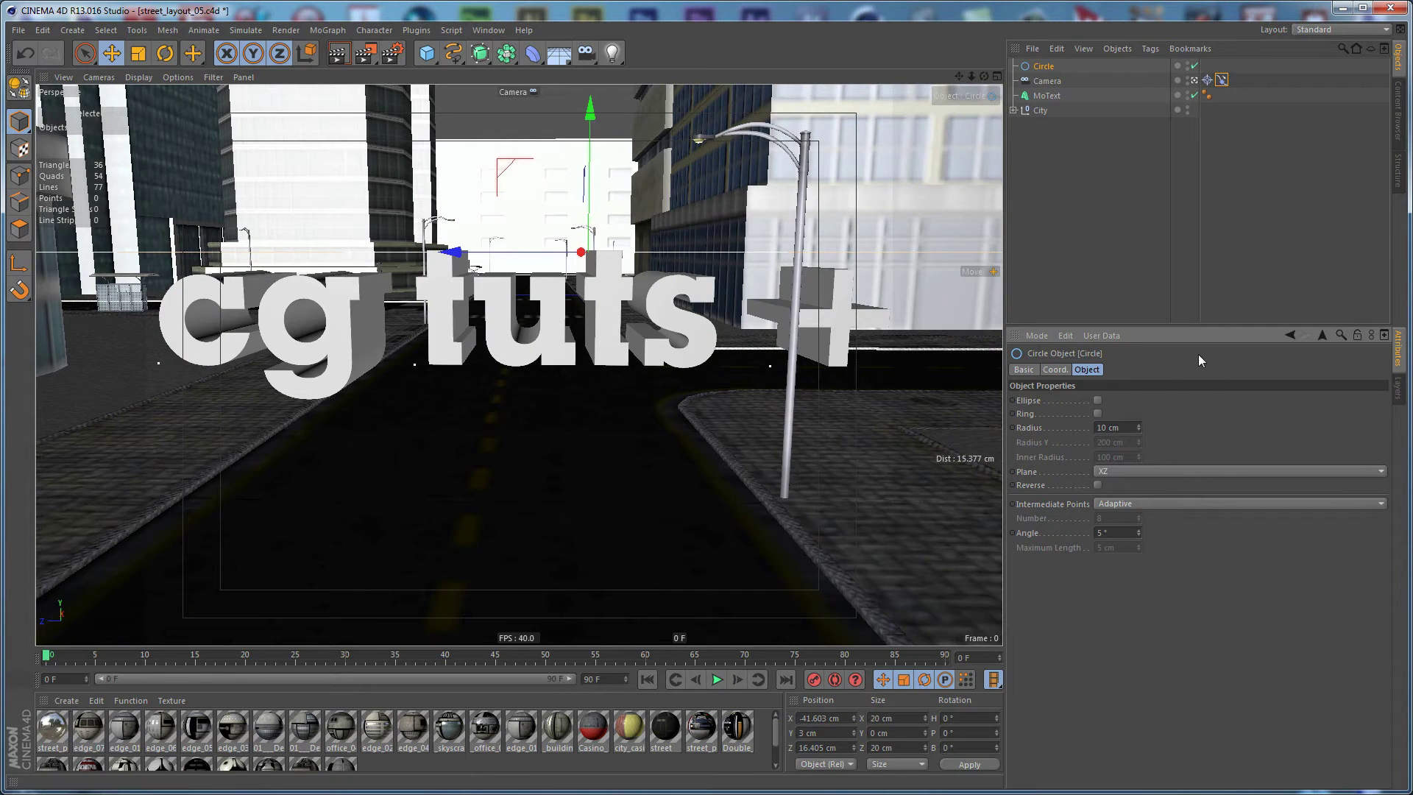
{"action": "double_click", "coordinate": [1111, 427]}
{"action": "type", "text": "15"}
{"action": "key", "text": "Return"}
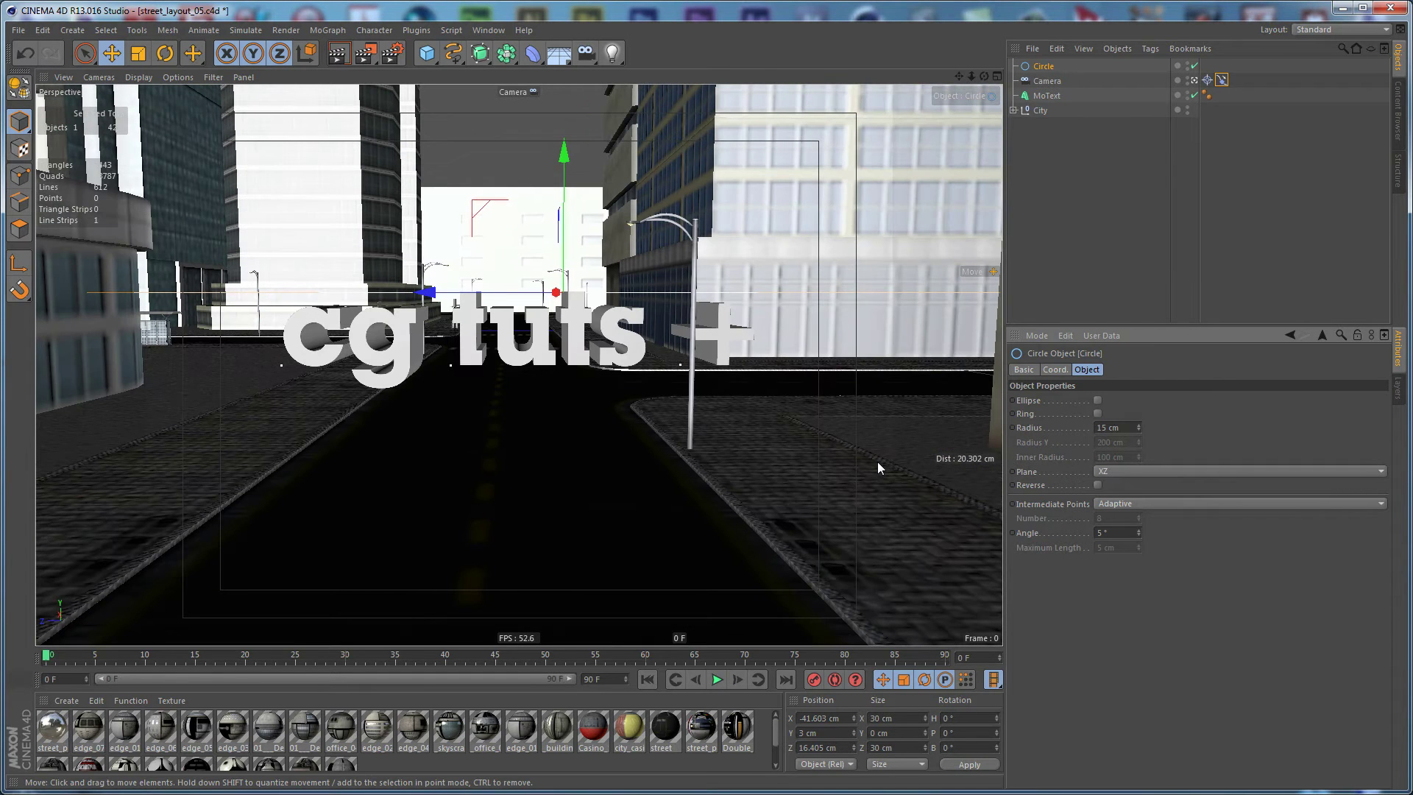
Lower the Circle's P.Y position to 2.2 cm, trying 2.5 cm first
{"action": "left_click", "coordinate": [1054, 370]}
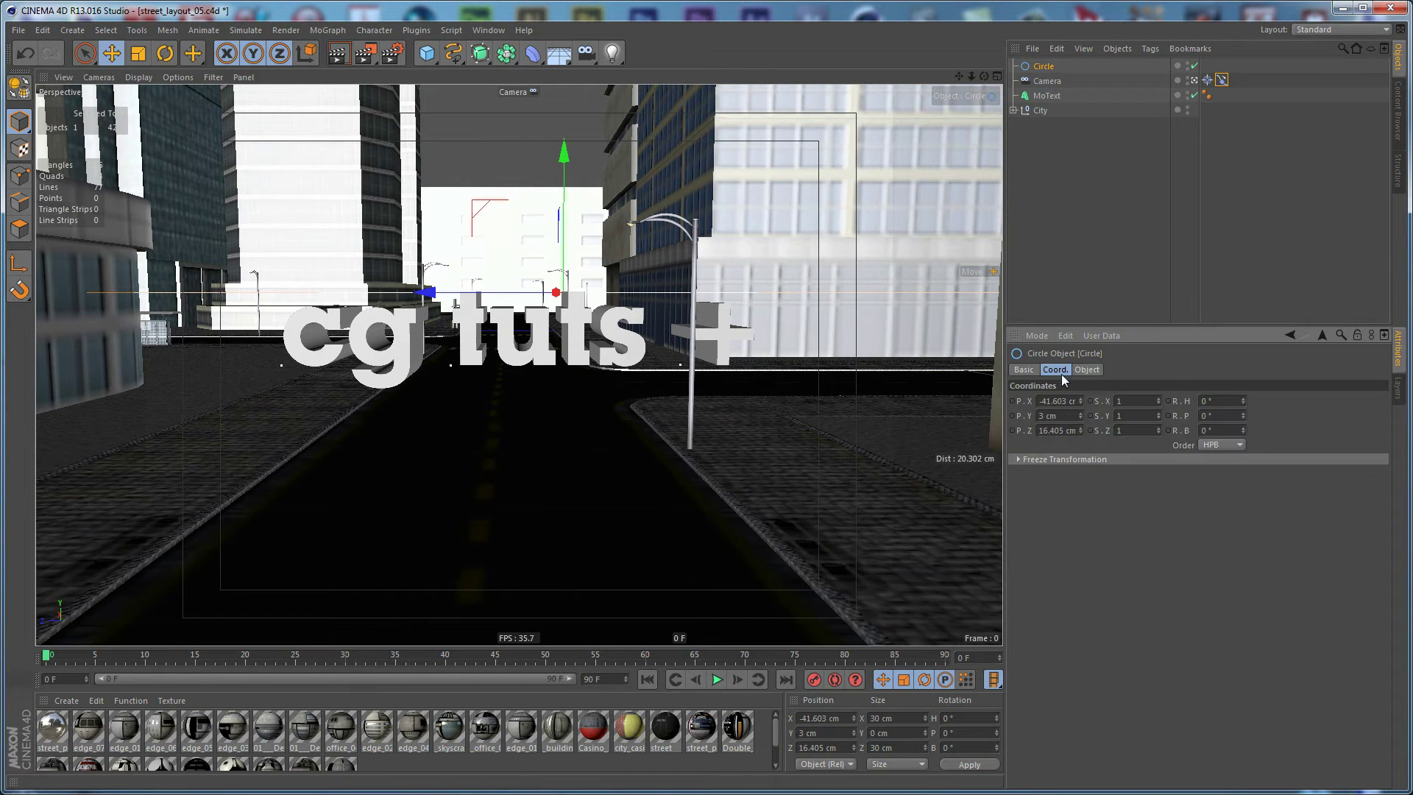
{"action": "double_click", "coordinate": [1062, 416]}
{"action": "type", "text": "2.5"}
{"action": "key", "text": "Return"}
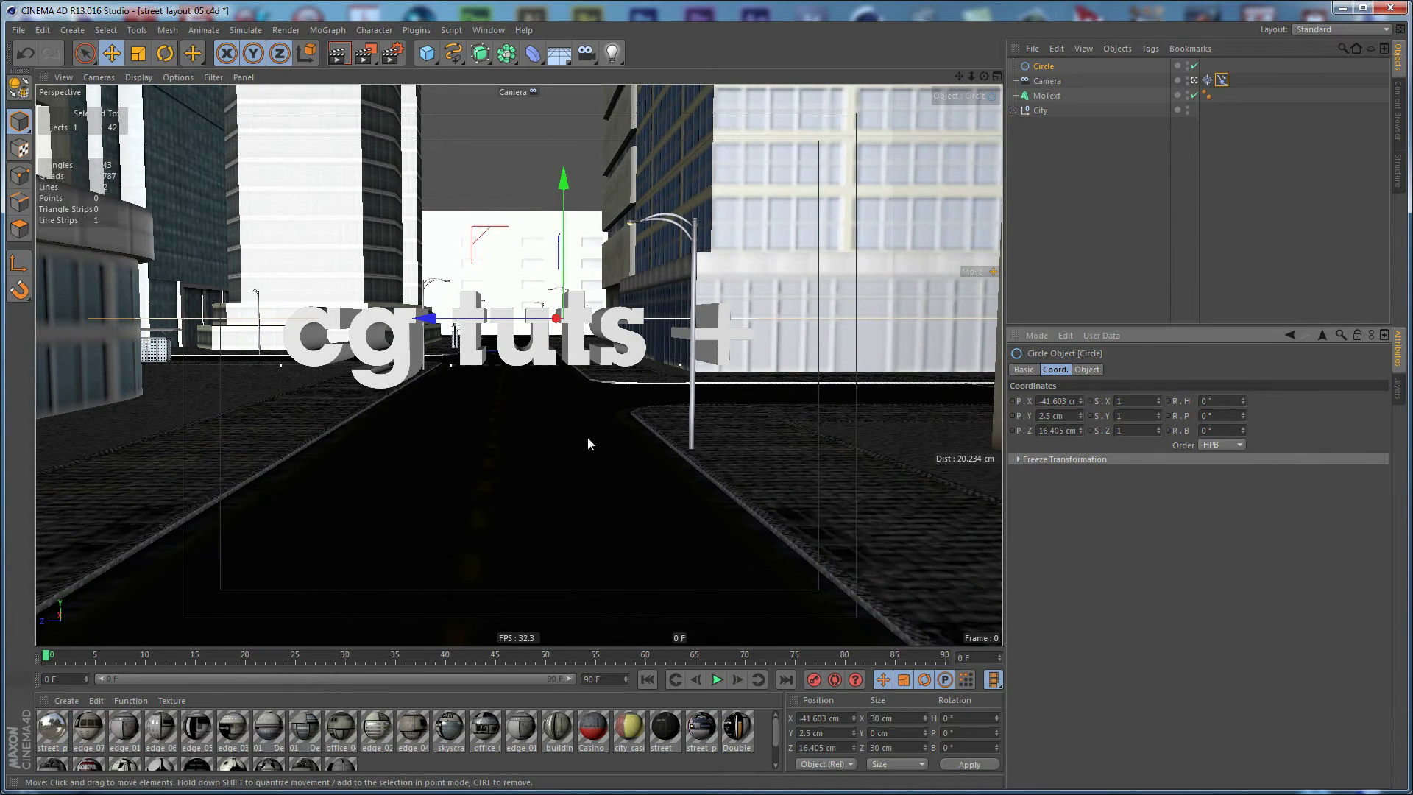
{"action": "double_click", "coordinate": [1061, 416]}
{"action": "type", "text": "2.2"}
{"action": "key", "text": "Return"}
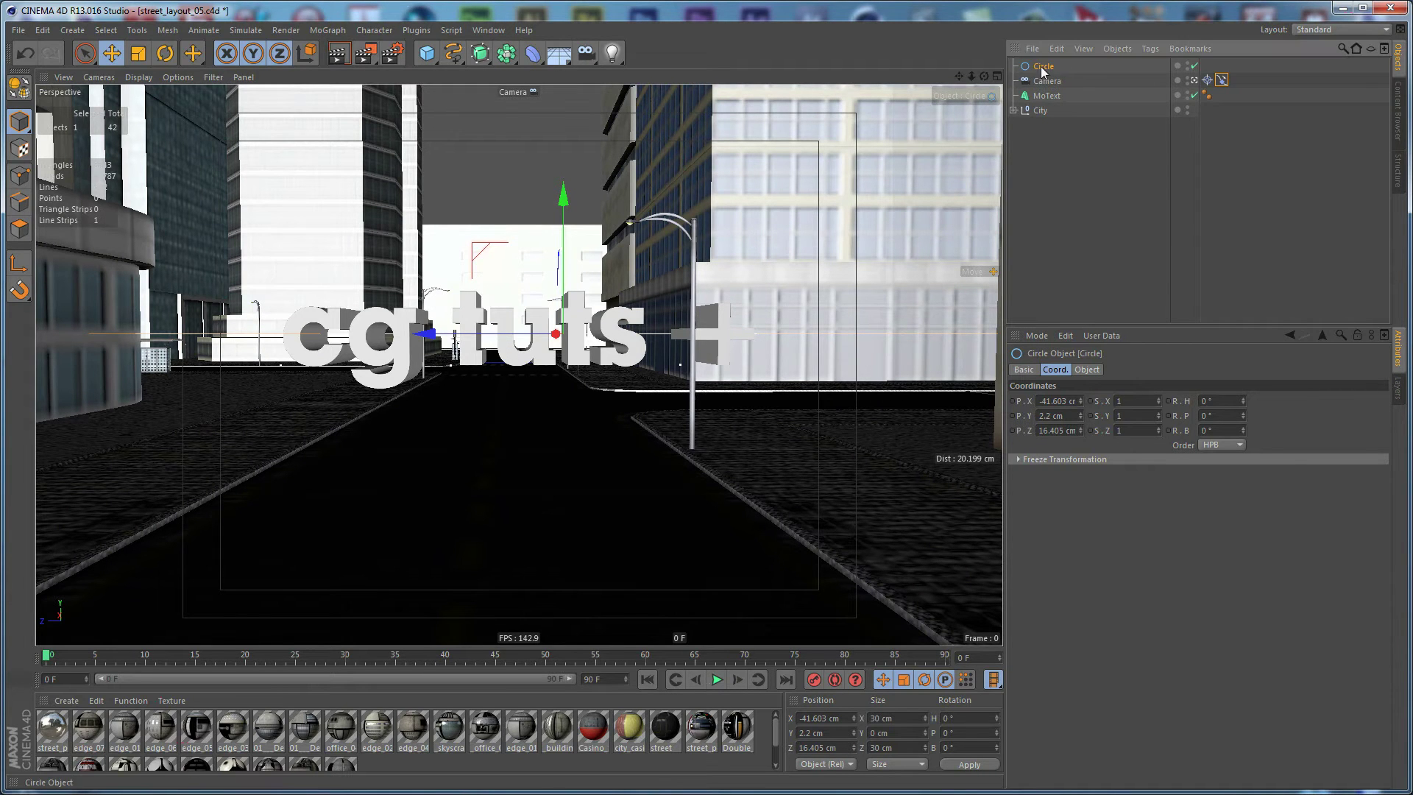
Keyframe the Circle radius at 15 cm on frame 0 and 30 cm on frame 90
{"action": "left_click", "coordinate": [1087, 370]}
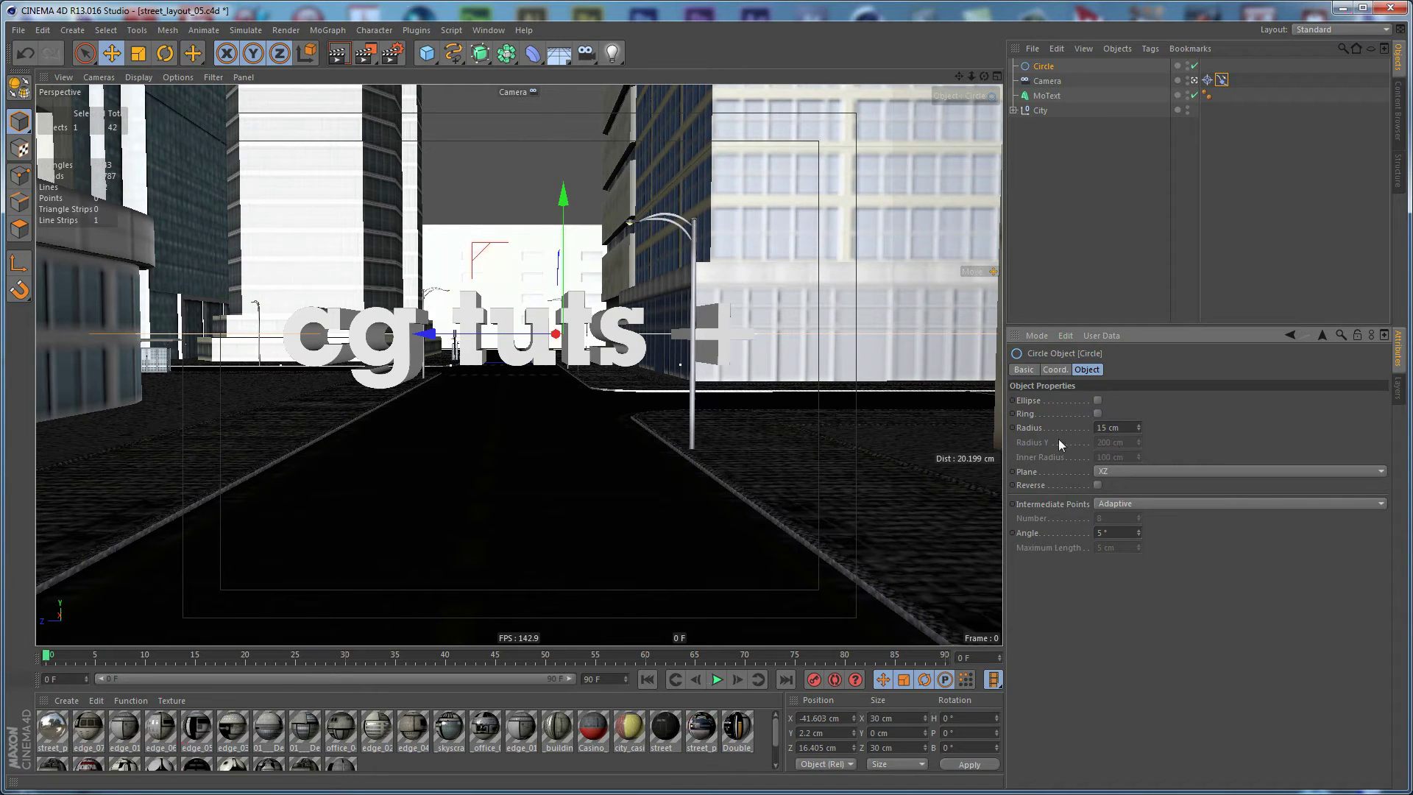
{"action": "left_click", "coordinate": [1014, 428], "text": "ctrl"}
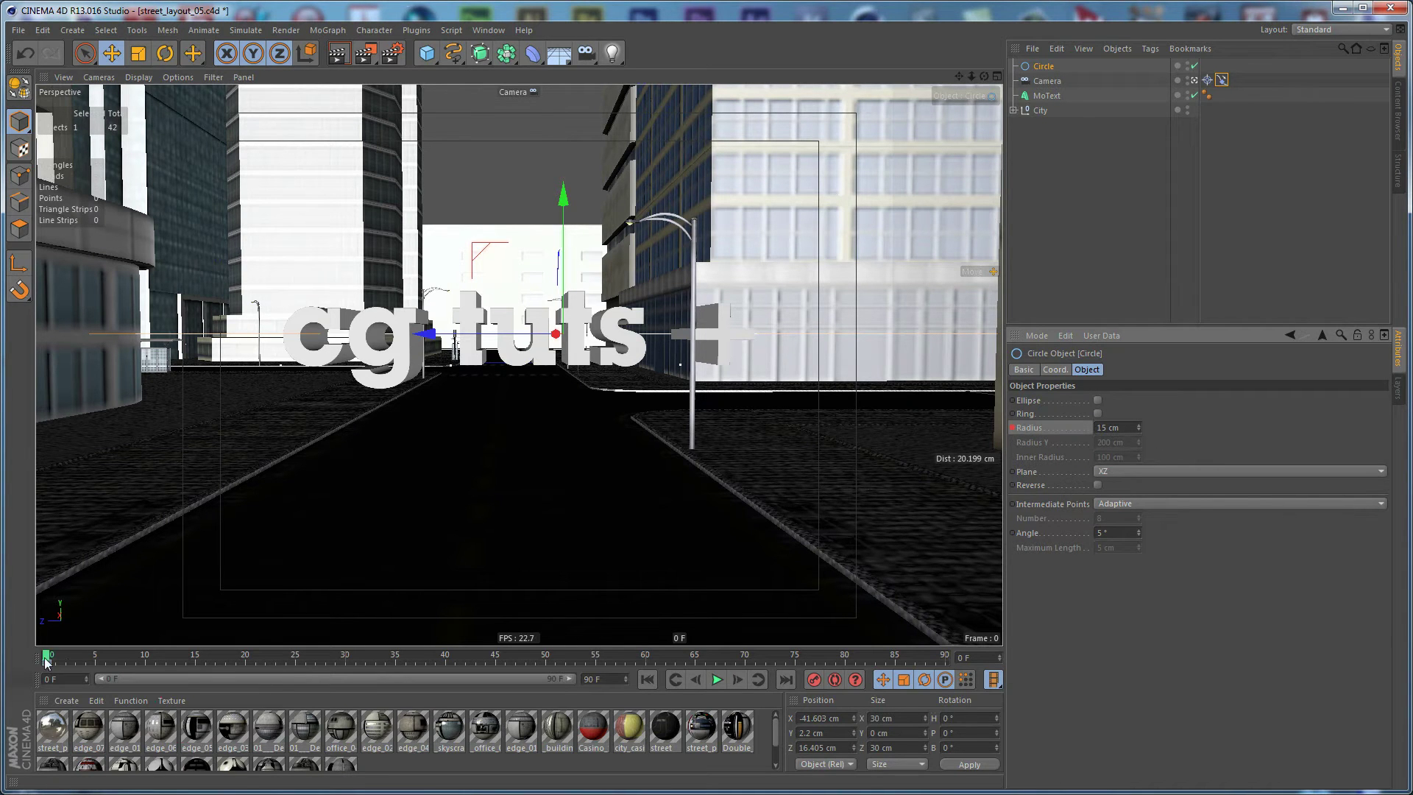
{"action": "left_click_drag", "start_coordinate": [46, 661], "coordinate": [1011, 644]}
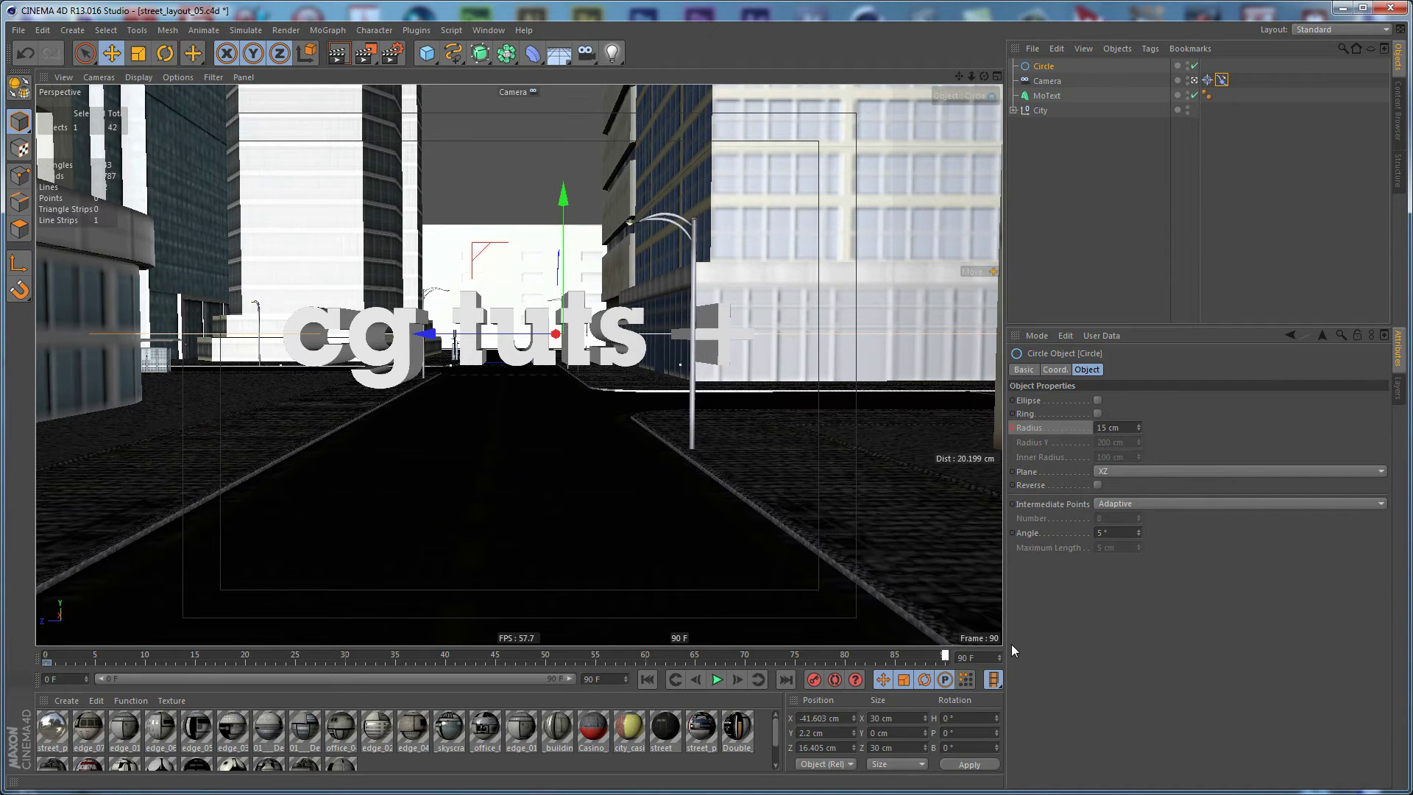
{"action": "left_click", "coordinate": [1130, 425]}
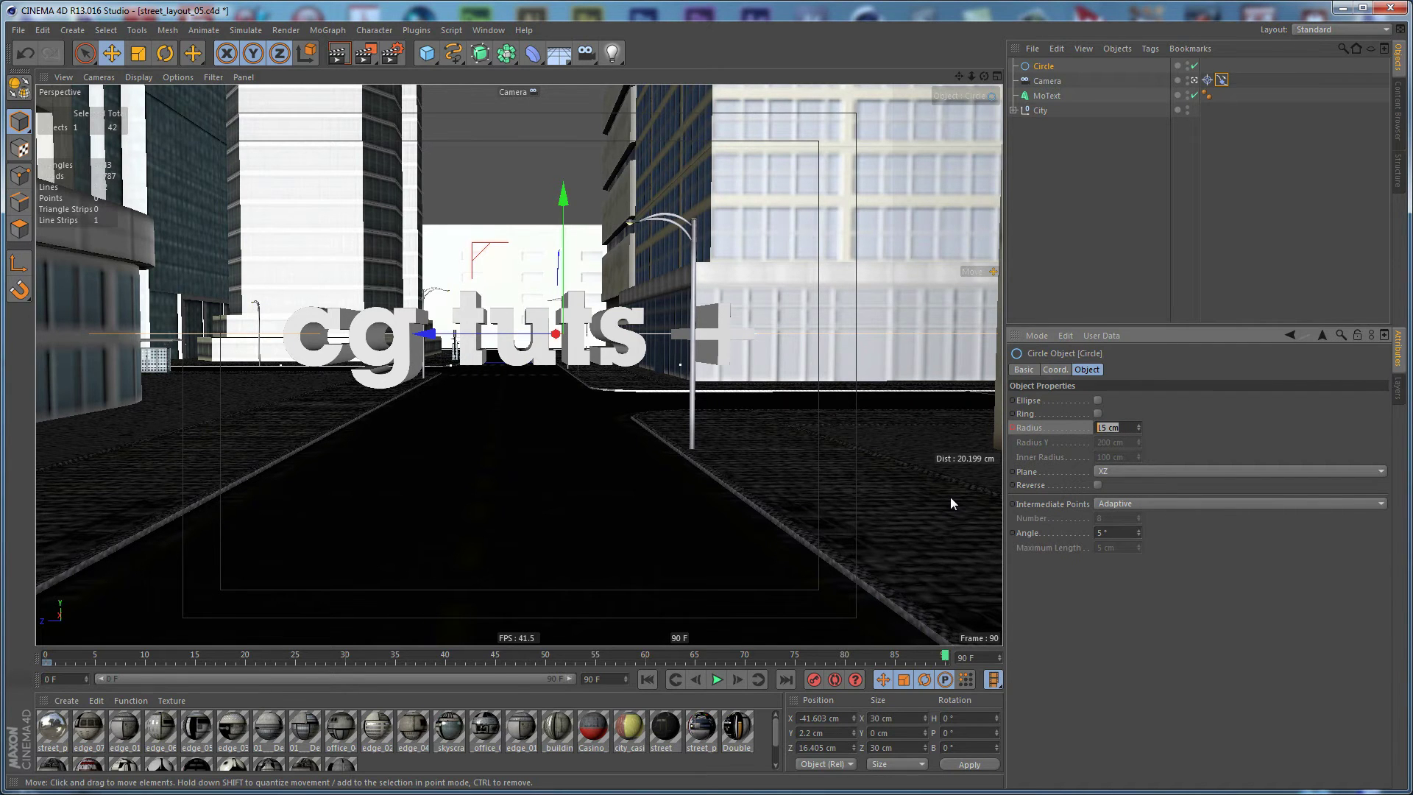
{"action": "type", "text": "30"}
{"action": "key", "text": "Return"}
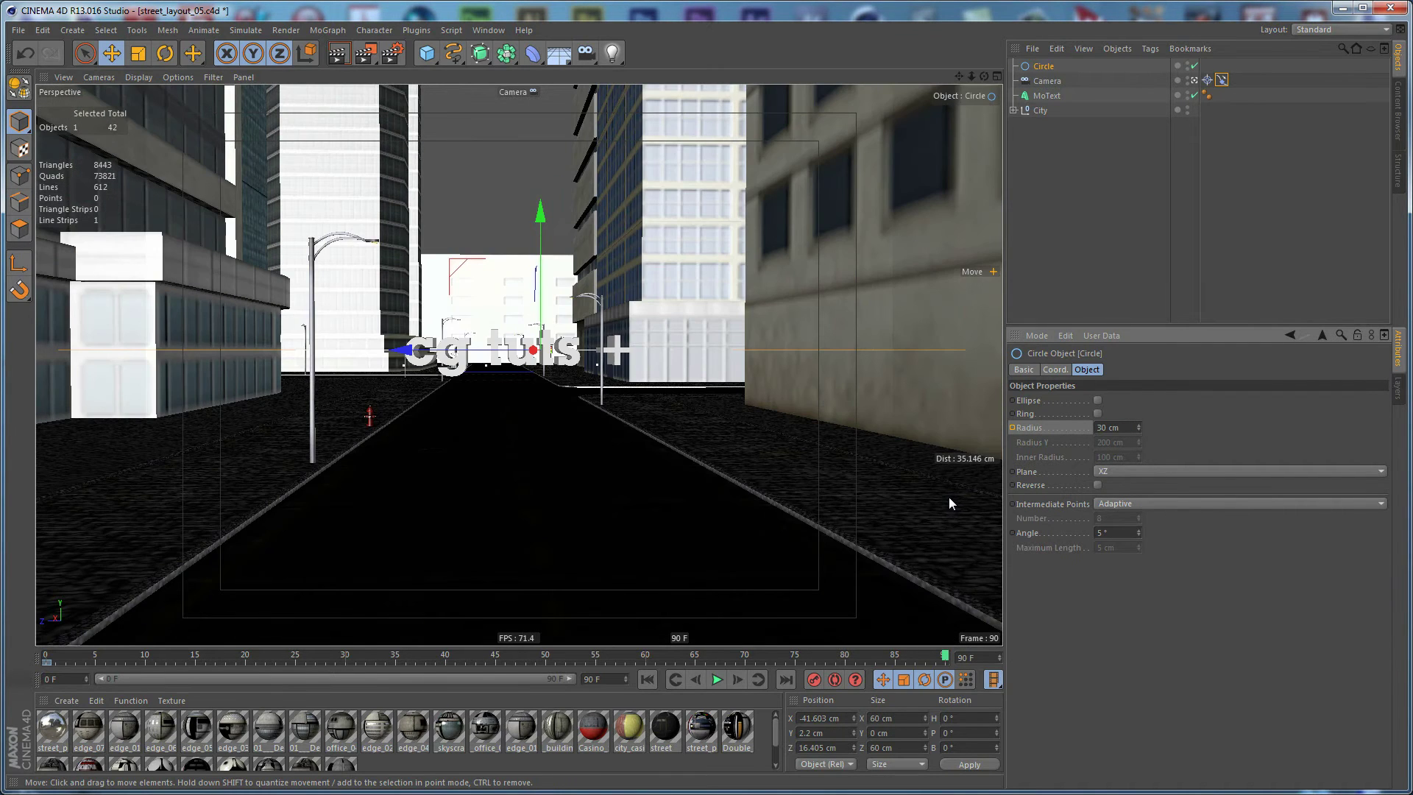
{"action": "left_click", "coordinate": [1011, 428], "text": "ctrl"}
Preview the radius animation, then return to frame 0 with the camera selected
{"action": "left_click", "coordinate": [717, 679]}
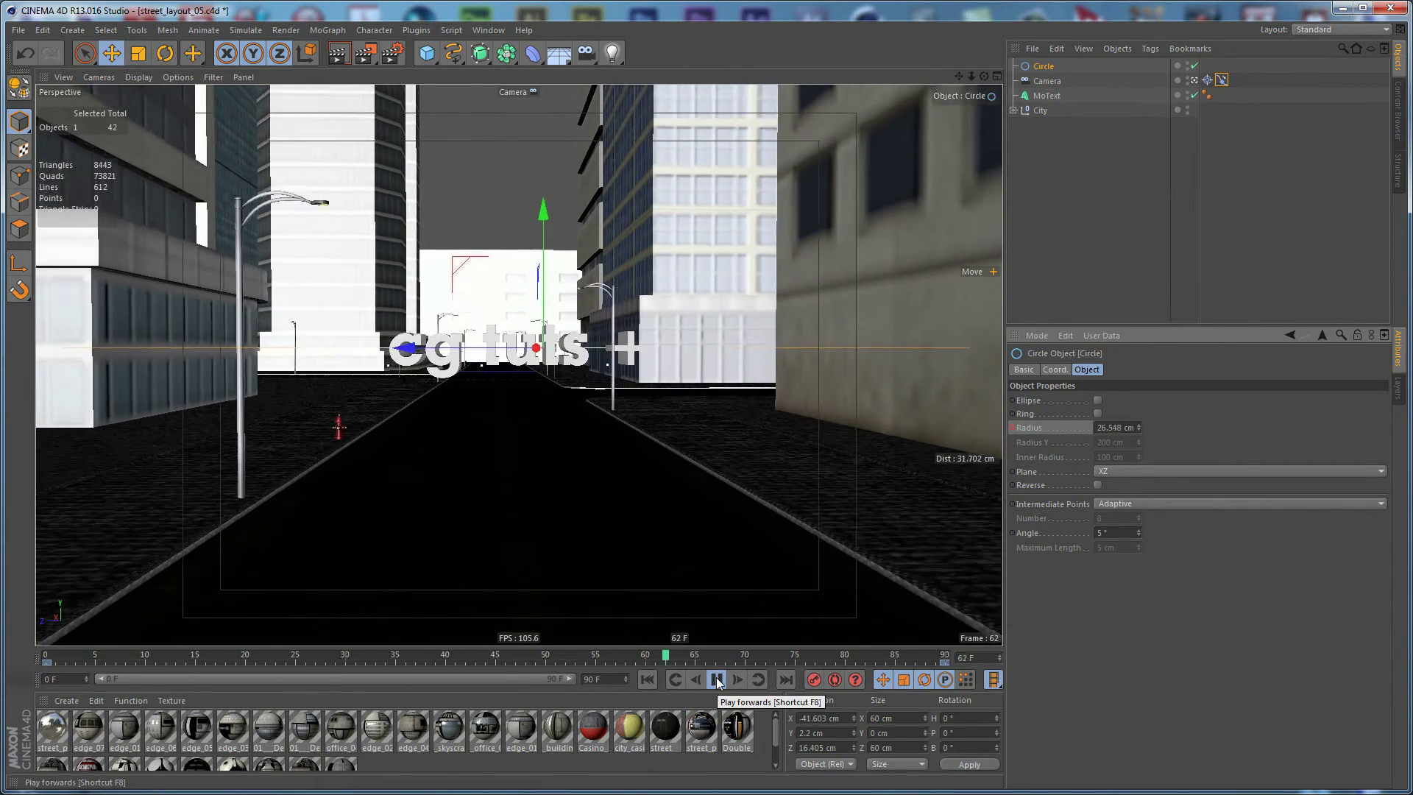
{"action": "left_click", "coordinate": [717, 680]}
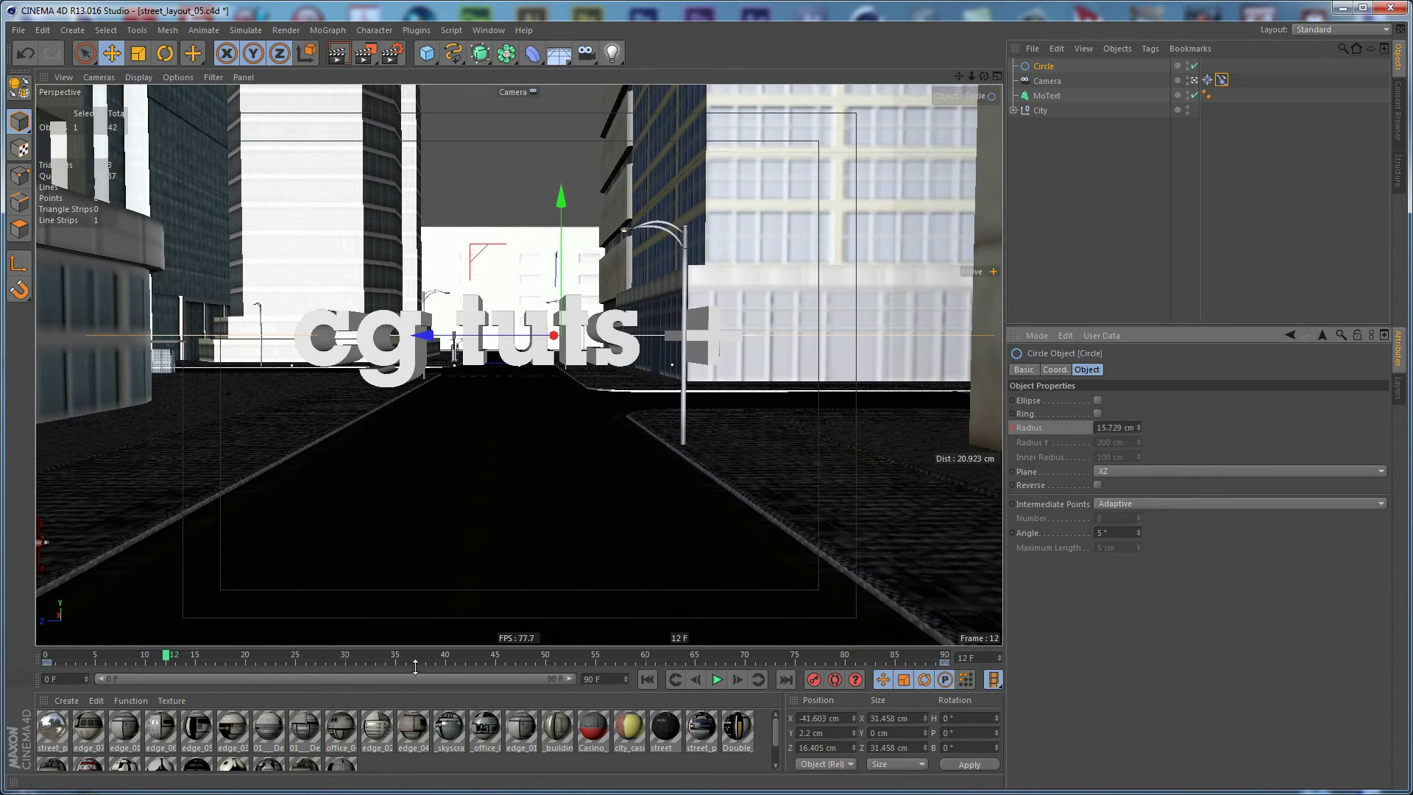
{"action": "left_click", "coordinate": [46, 655]}
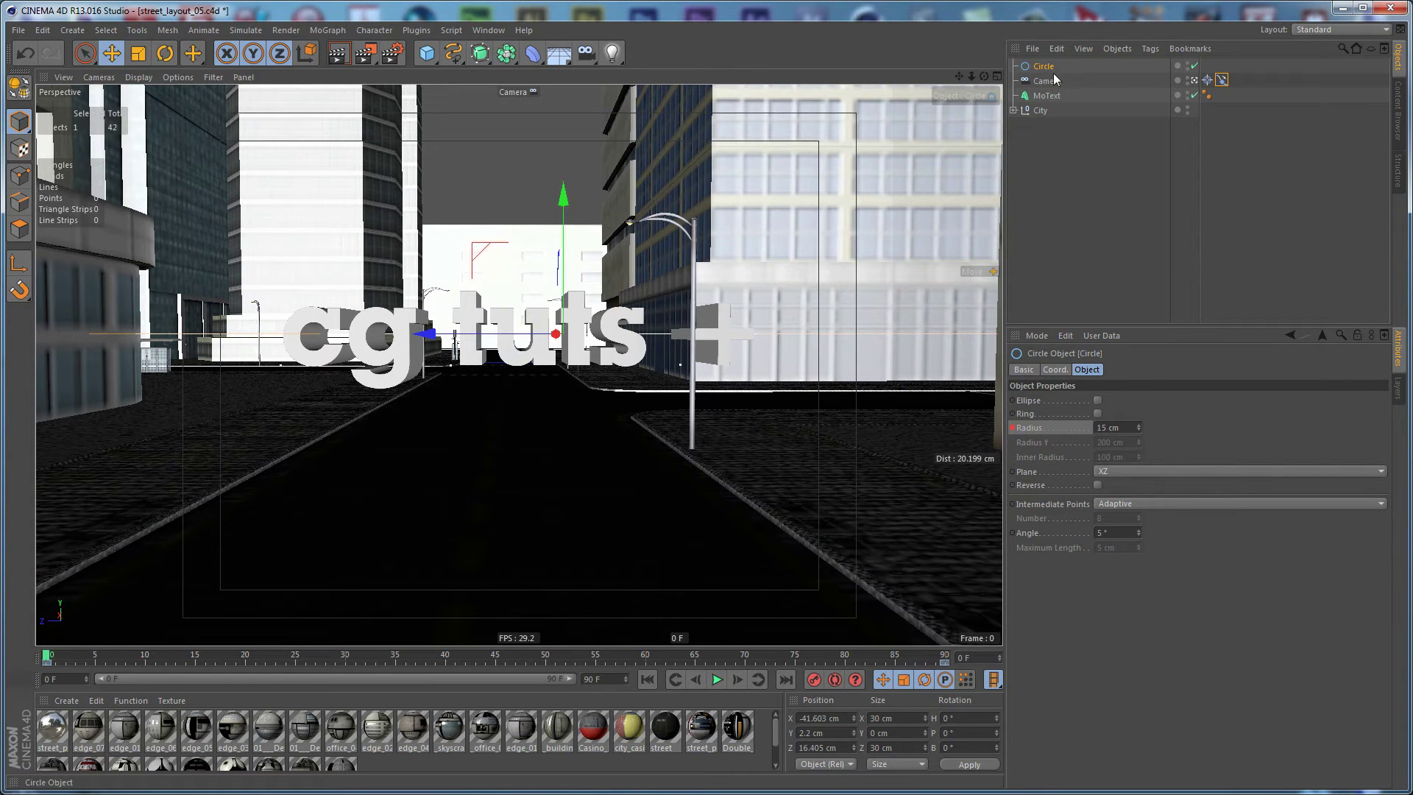
{"action": "left_click", "coordinate": [1046, 81]}
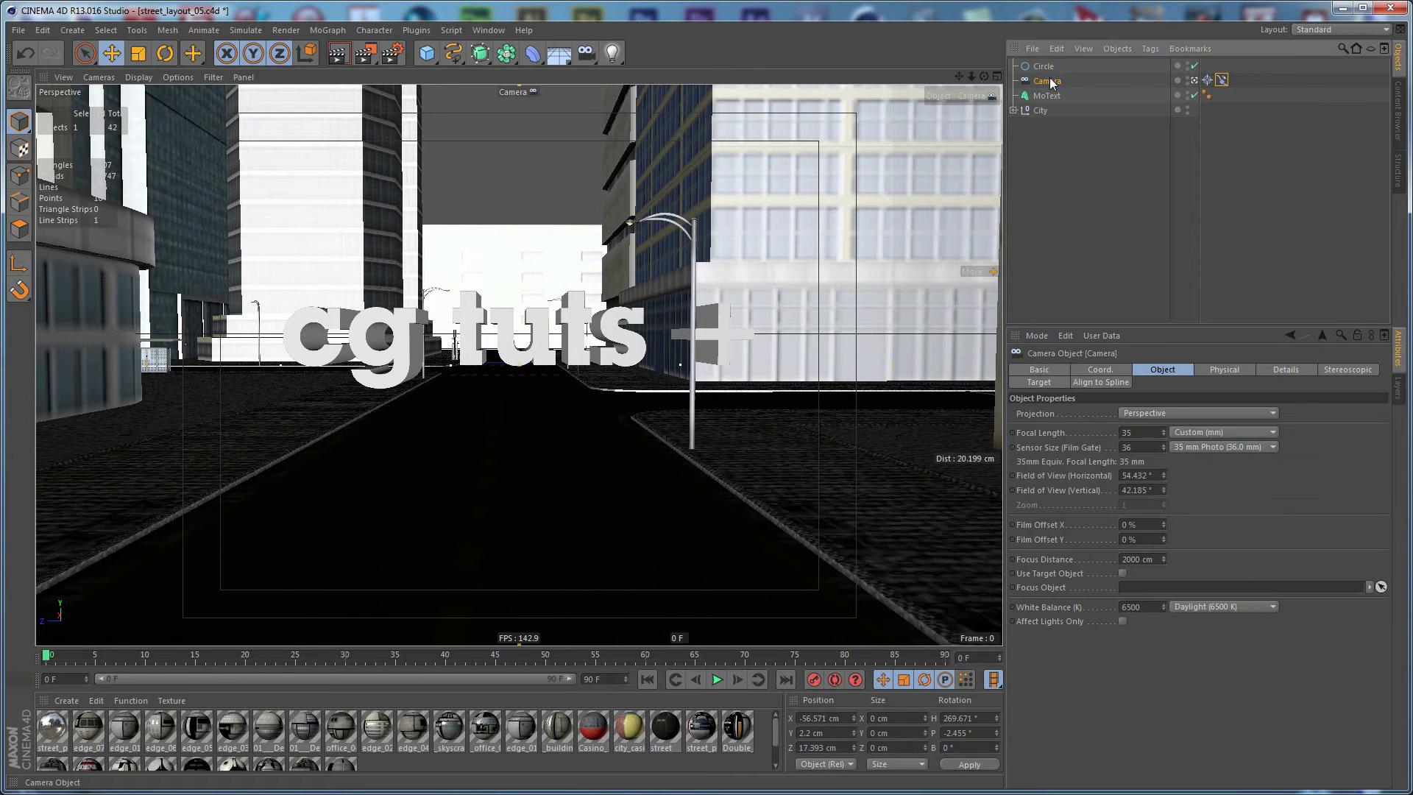
Keyframe the focal length at 35 mm on frame 0 and 70 mm on frame 90
{"action": "left_click", "coordinate": [1012, 433], "text": "ctrl"}
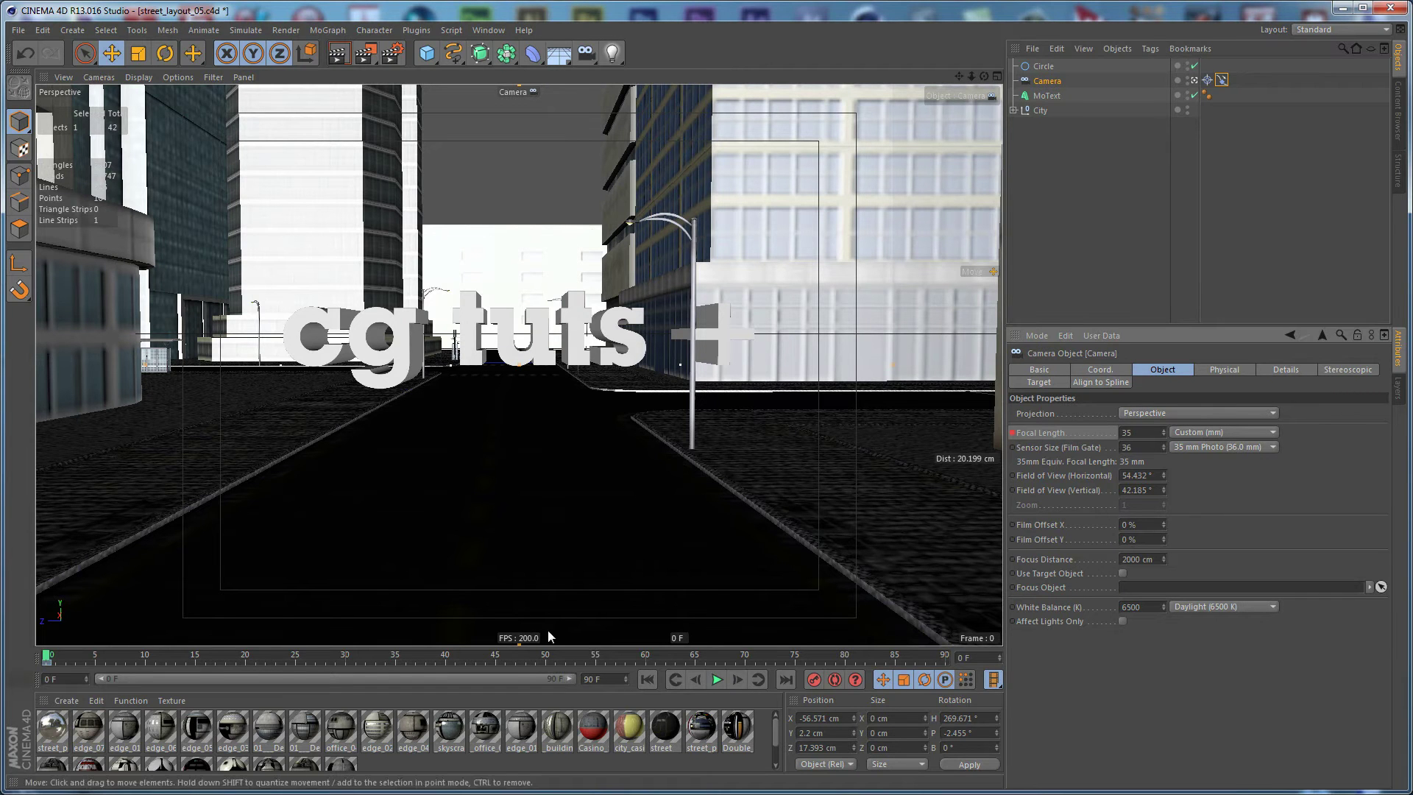
{"action": "left_click_drag", "start_coordinate": [51, 659], "coordinate": [1069, 652]}
{"action": "left_click", "coordinate": [1138, 437]}
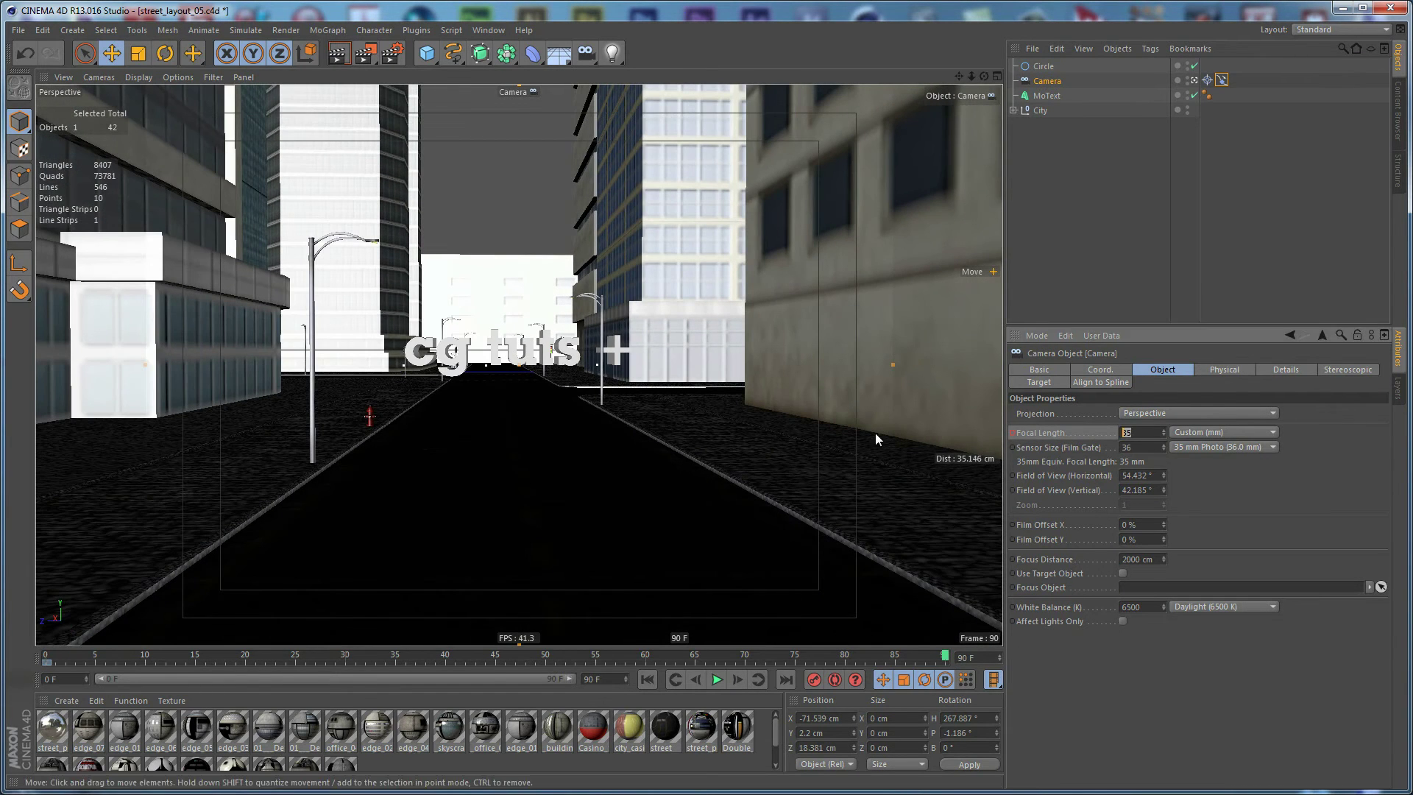
{"action": "type", "text": "70"}
{"action": "key", "text": "Return"}
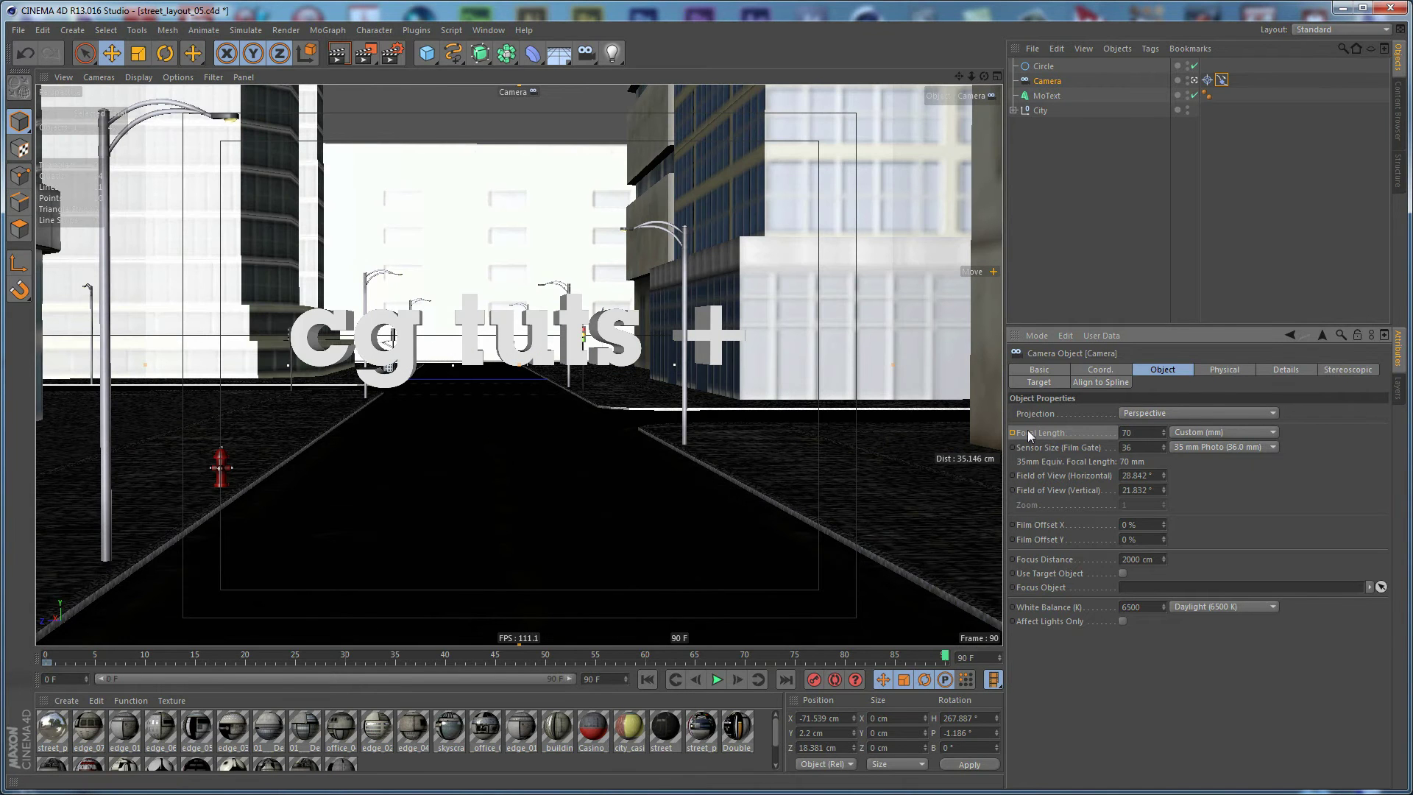
{"action": "left_click", "coordinate": [1012, 433], "text": "ctrl"}
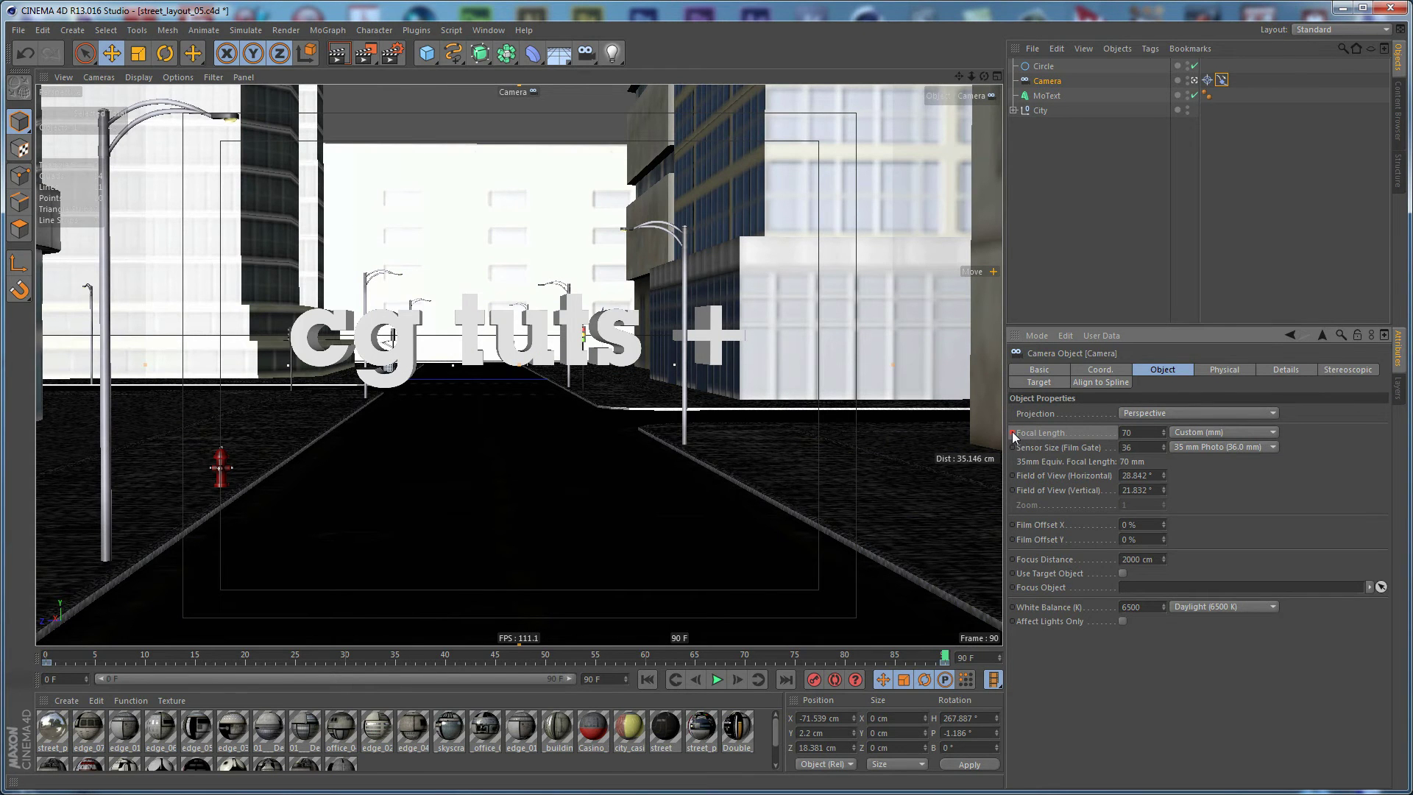
Preview the zoom, then raise the frame-90 focal length to 105 mm
{"action": "left_click", "coordinate": [717, 680]}
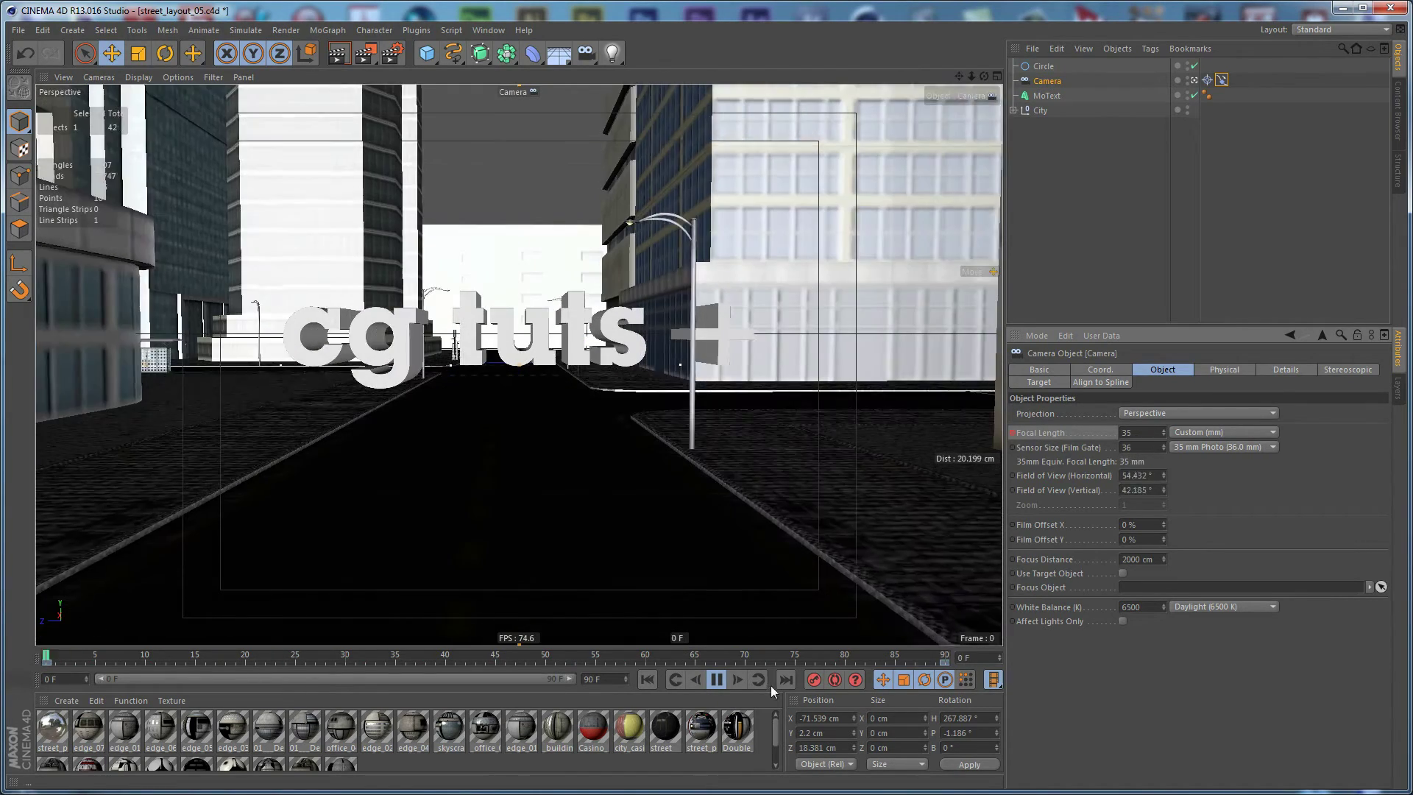
{"action": "left_click", "coordinate": [722, 681]}
{"action": "left_click_drag", "start_coordinate": [239, 660], "coordinate": [1047, 650]}
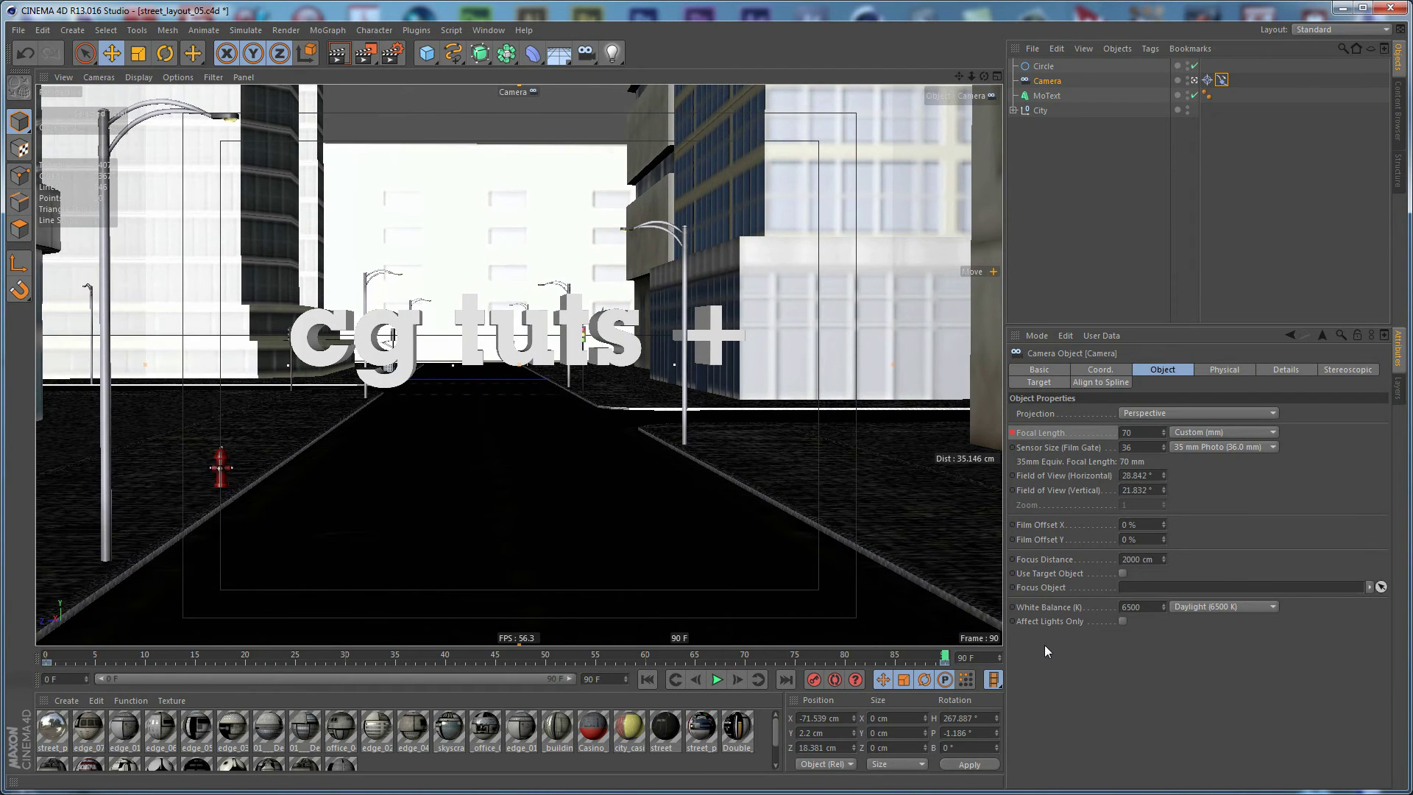
{"action": "left_click", "coordinate": [1150, 432]}
{"action": "type", "text": "105"}
{"action": "key", "text": "Return"}
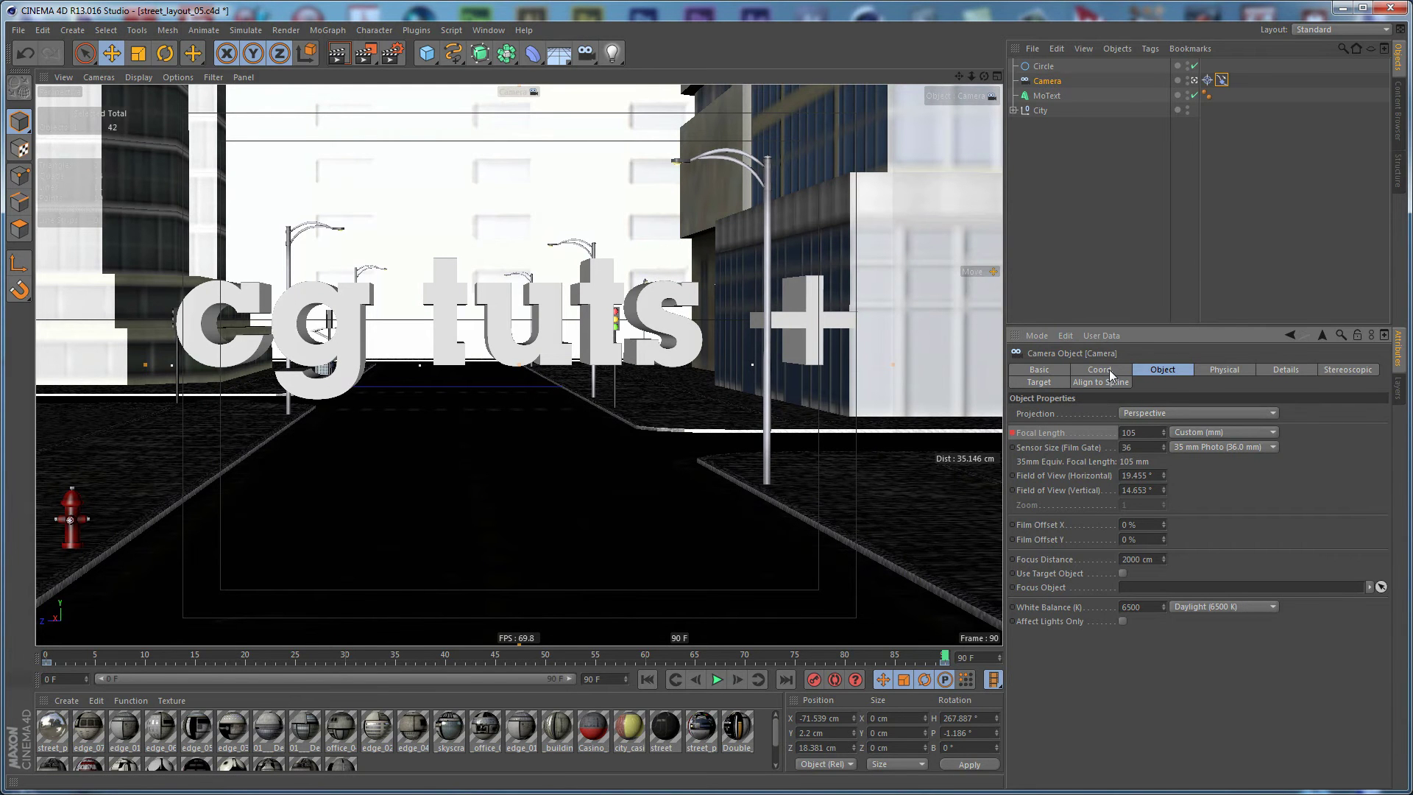
Change the Circle's frame-90 radius keyframe to 45 cm and preview the animation
{"action": "left_click", "coordinate": [718, 679]}
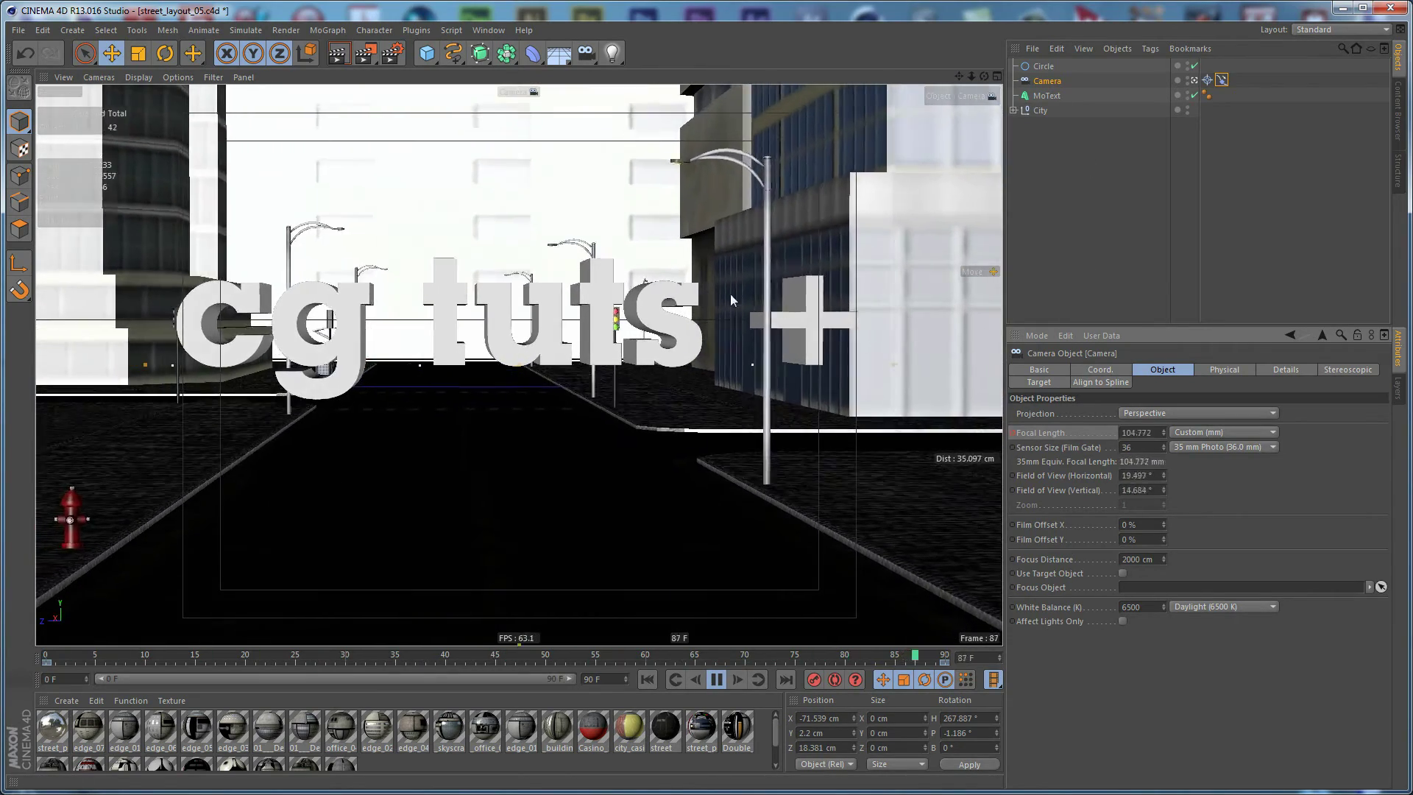
{"action": "key", "text": "F8"}
{"action": "left_click", "coordinate": [1060, 67]}
{"action": "left_click", "coordinate": [1128, 425]}
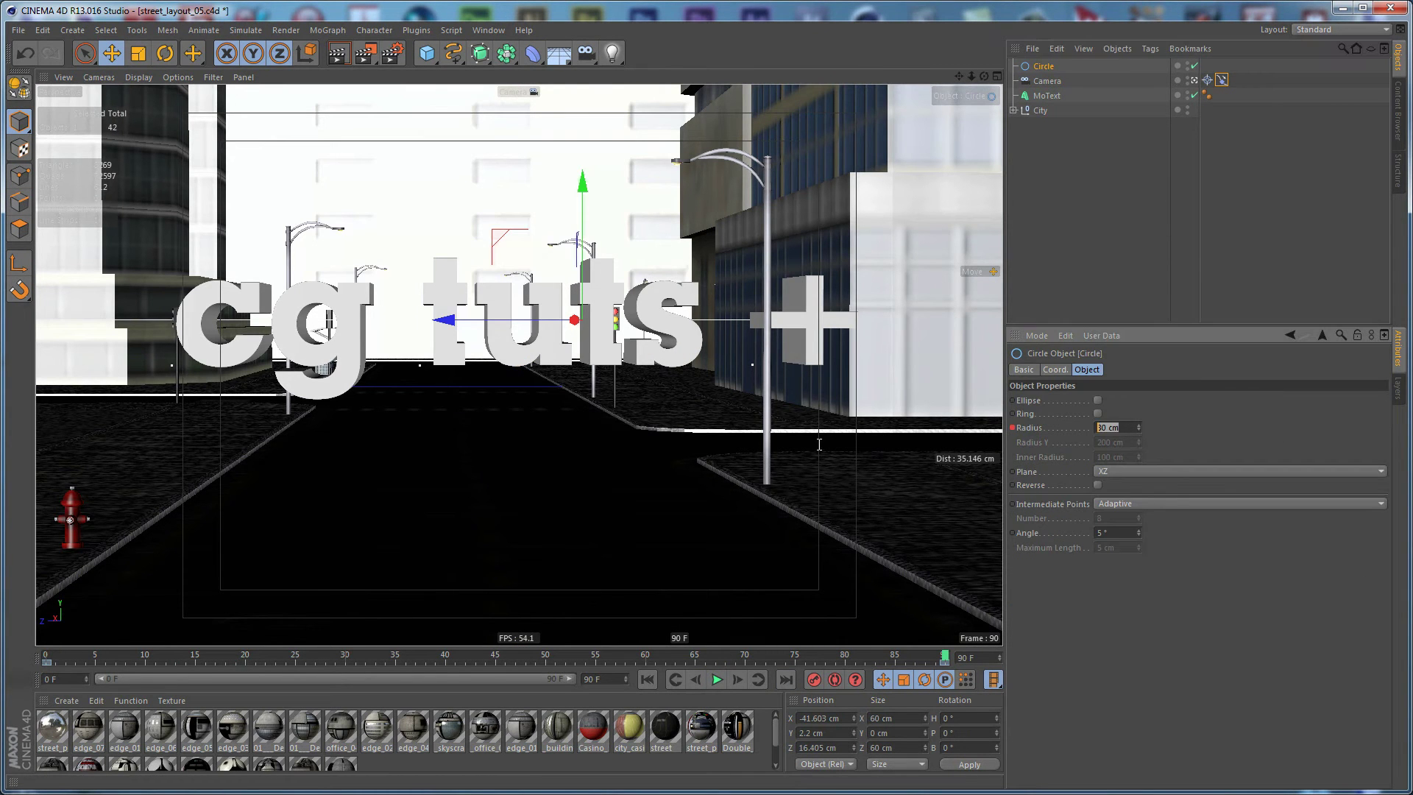
{"action": "type", "text": "45"}
{"action": "key", "text": "Return"}
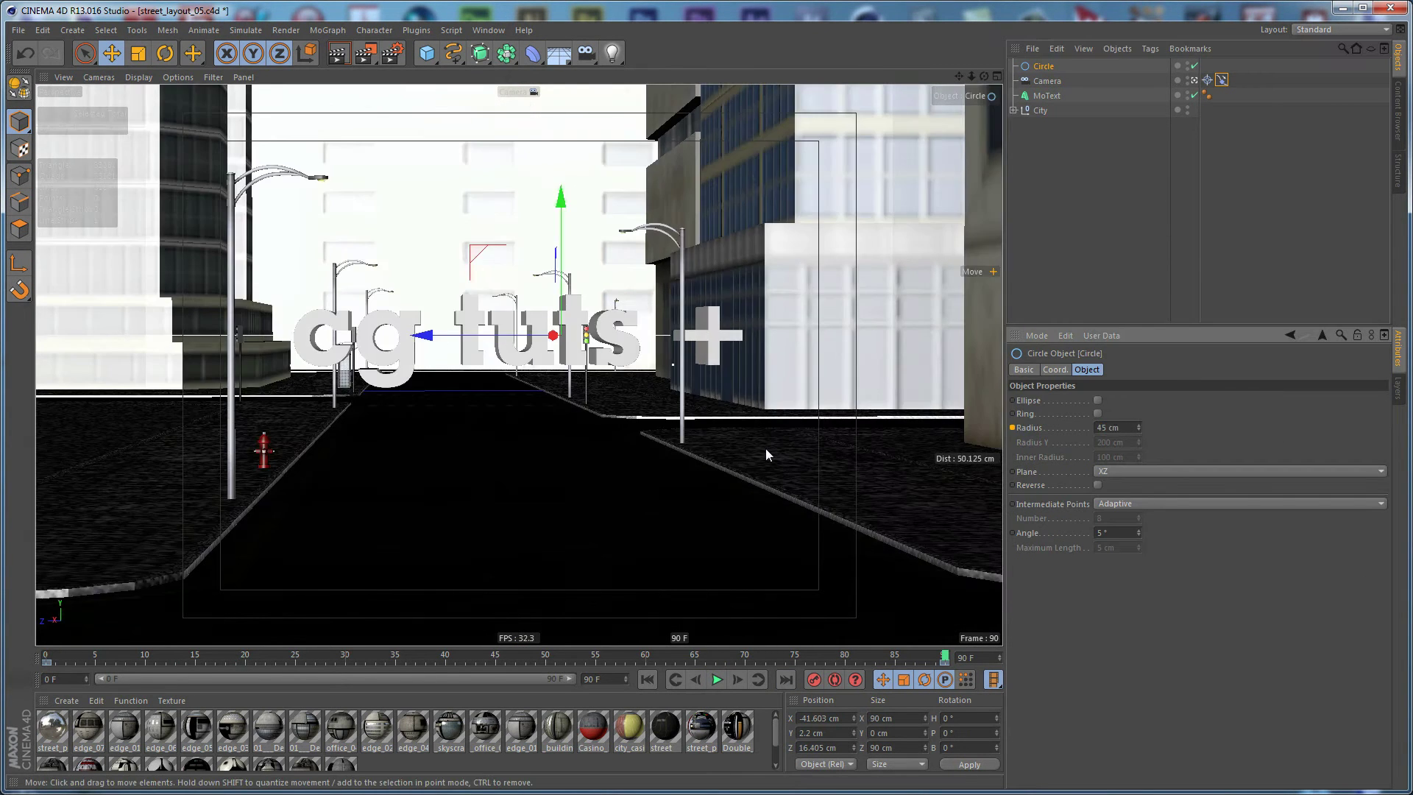
{"action": "left_click", "coordinate": [1012, 428], "text": "ctrl"}
{"action": "left_click", "coordinate": [716, 679]}
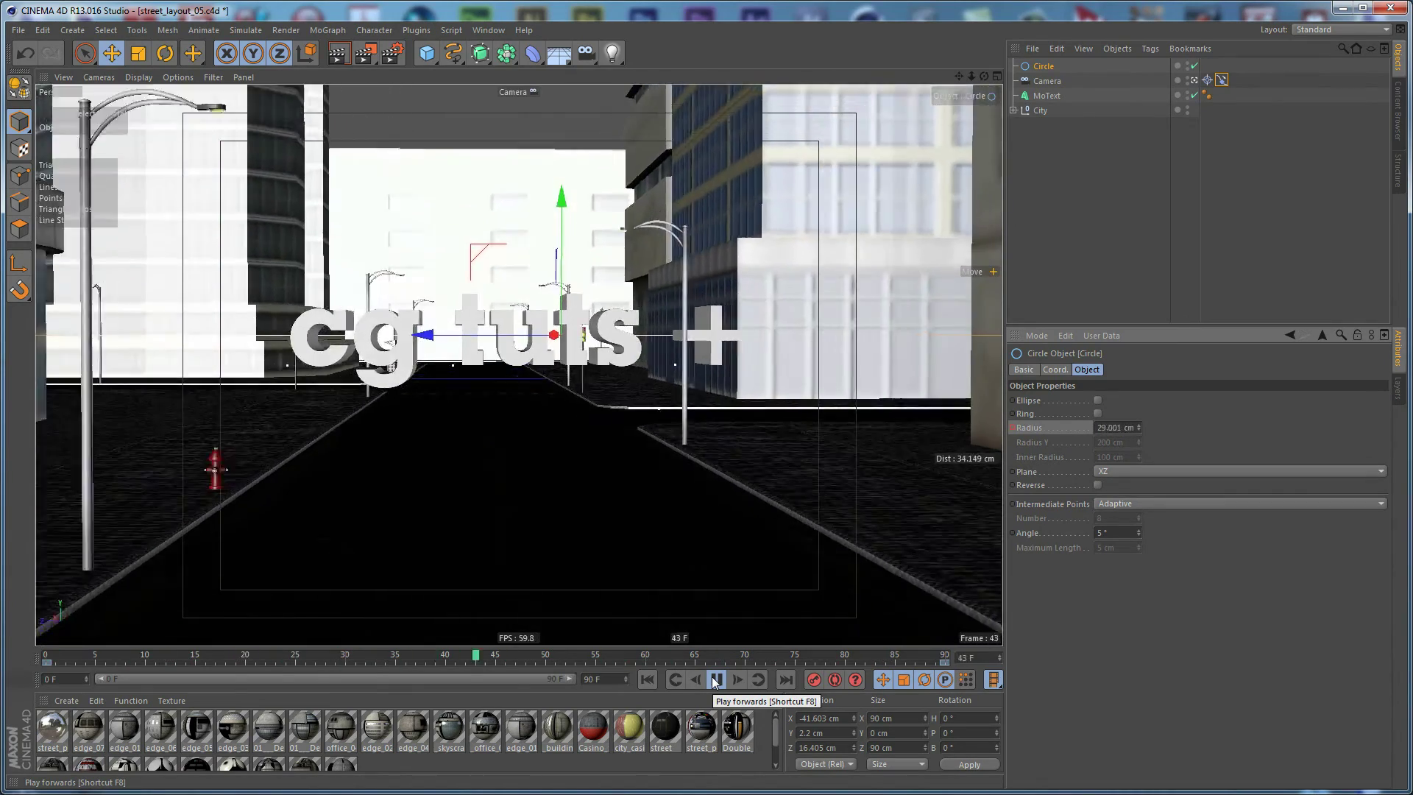
{"action": "left_click", "coordinate": [715, 679]}
Set the render output to HDTV (16:9) film aspect with a locked 960×540 ratio
{"action": "left_click", "coordinate": [648, 679]}
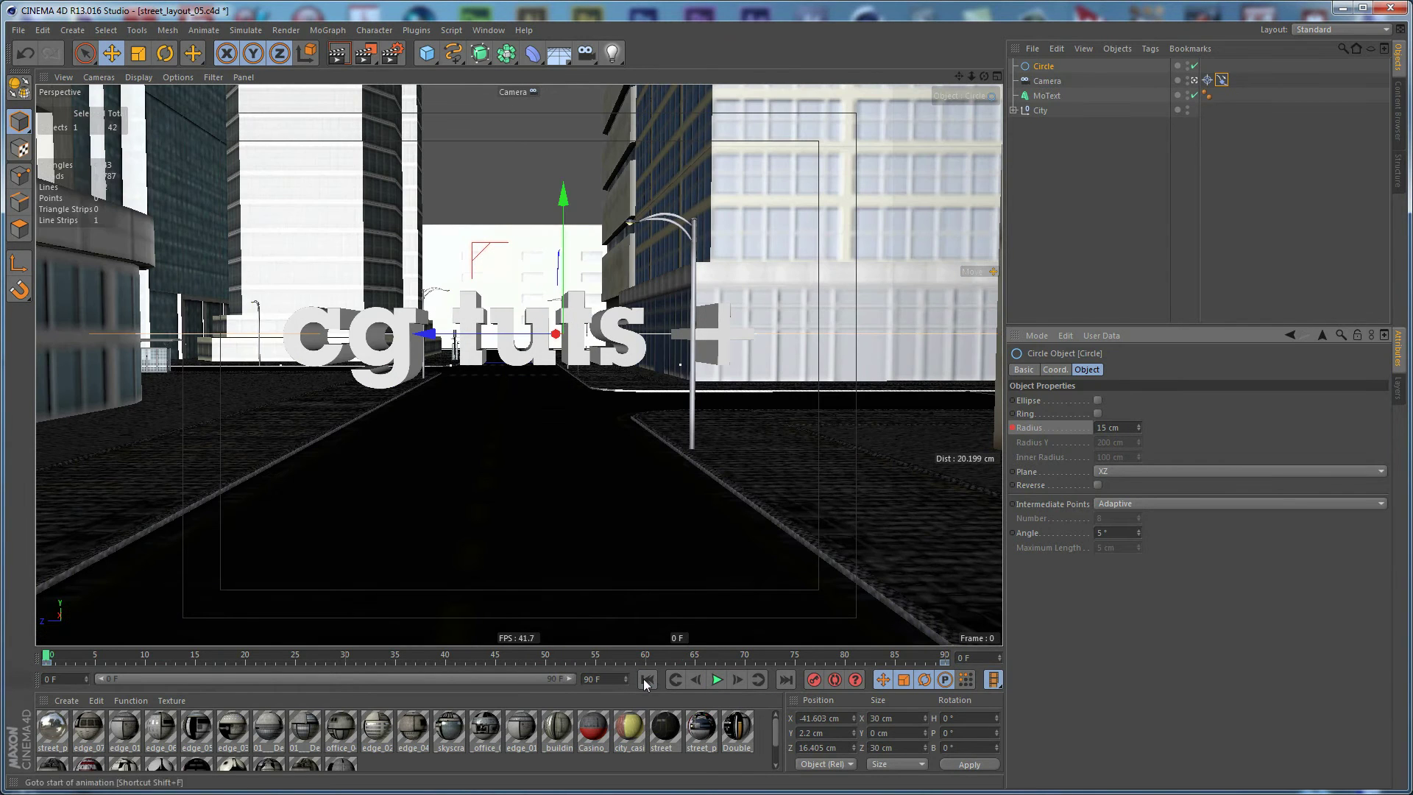
{"action": "key", "text": "ctrl+b"}
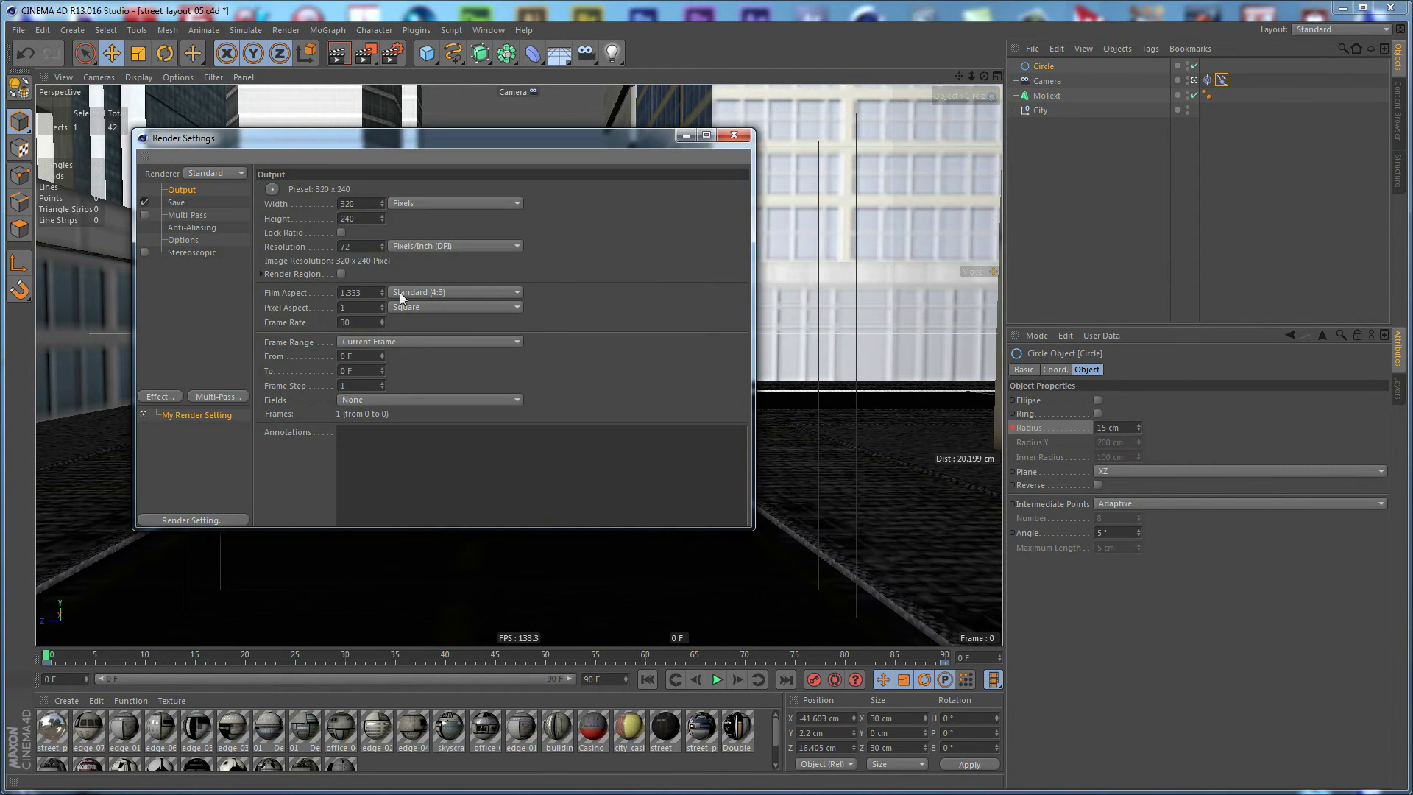
{"action": "left_click", "coordinate": [444, 293]}
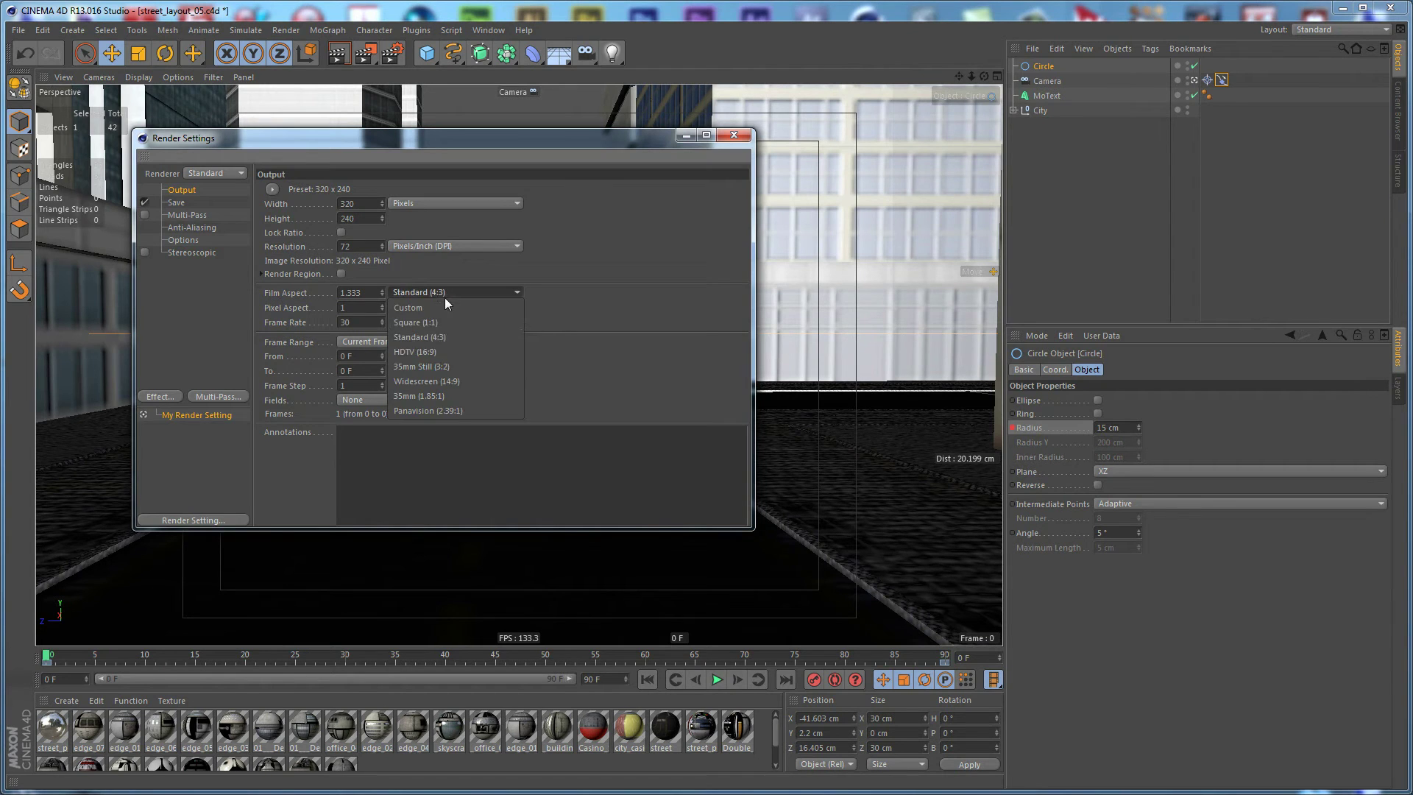
{"action": "left_click", "coordinate": [465, 353]}
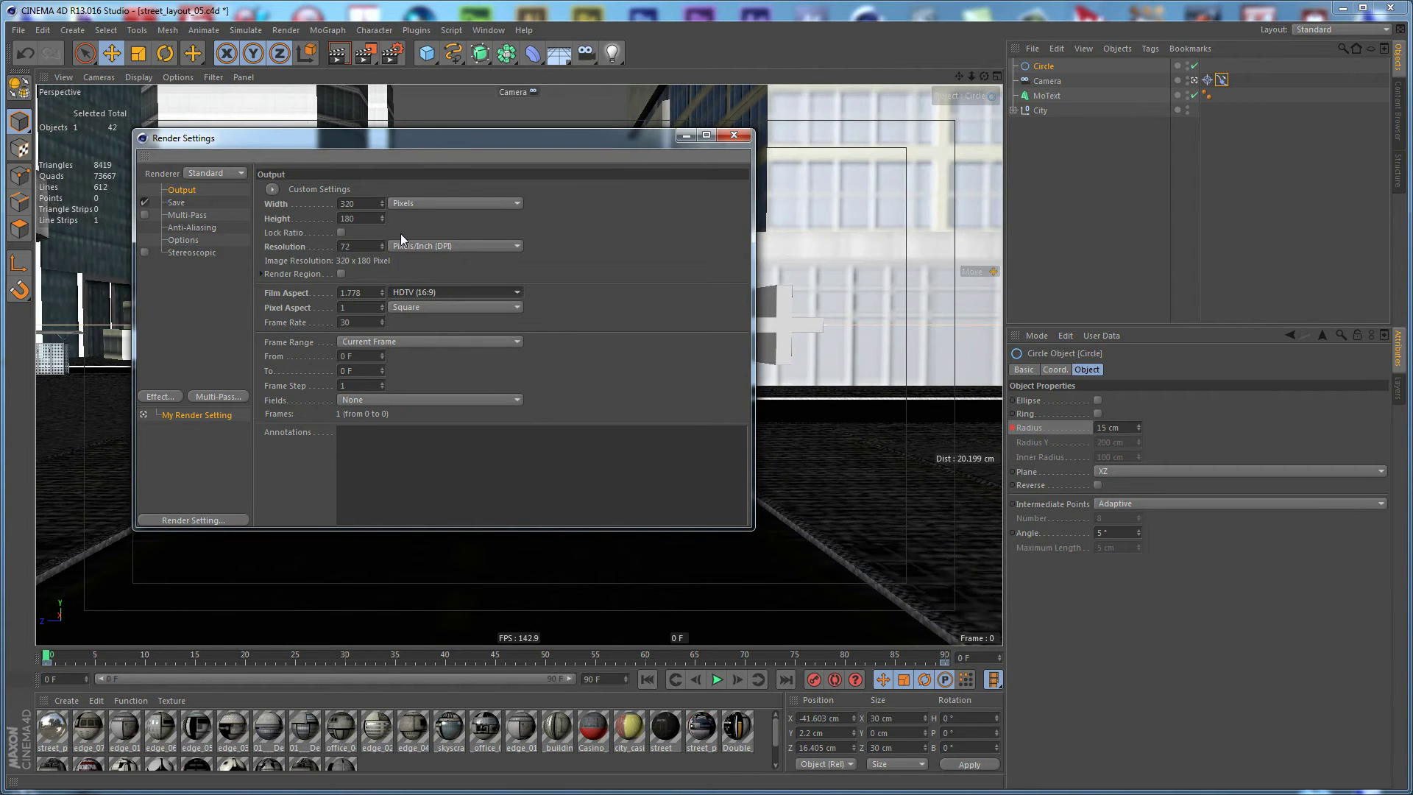
{"action": "left_click", "coordinate": [340, 233]}
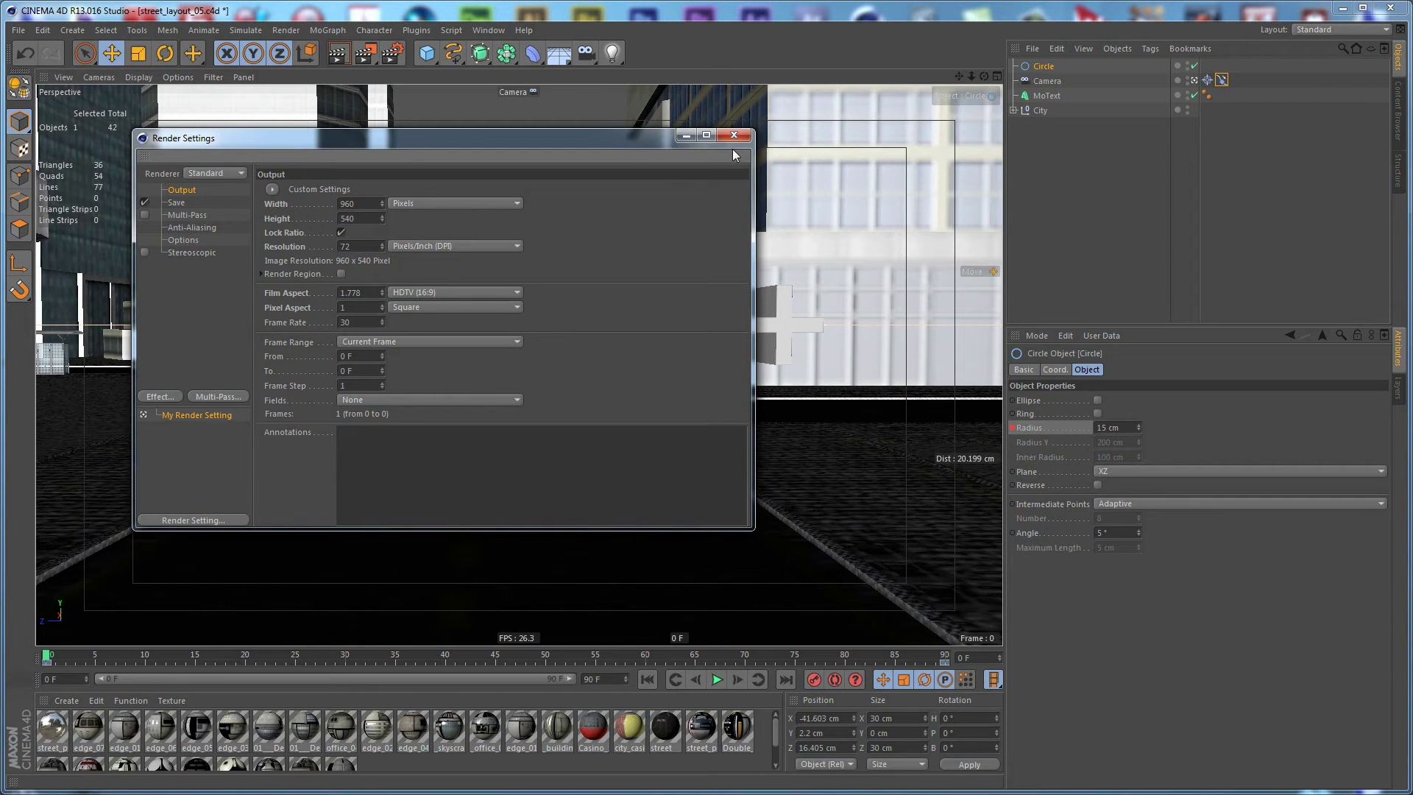
Set anti-aliasing to Best and render frame 0 in the viewport
{"action": "left_click", "coordinate": [200, 228]}
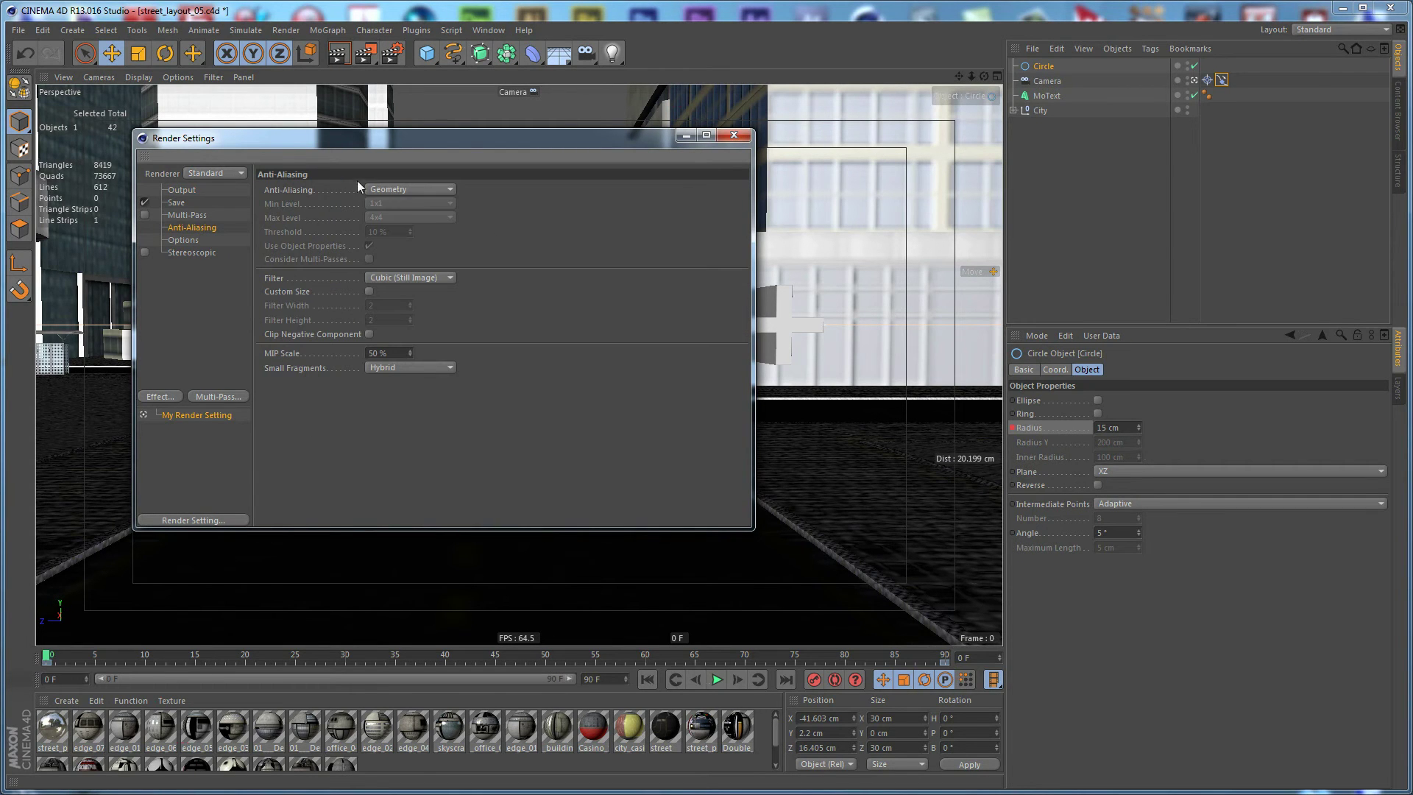
{"action": "left_click", "coordinate": [403, 190]}
{"action": "left_click", "coordinate": [404, 231]}
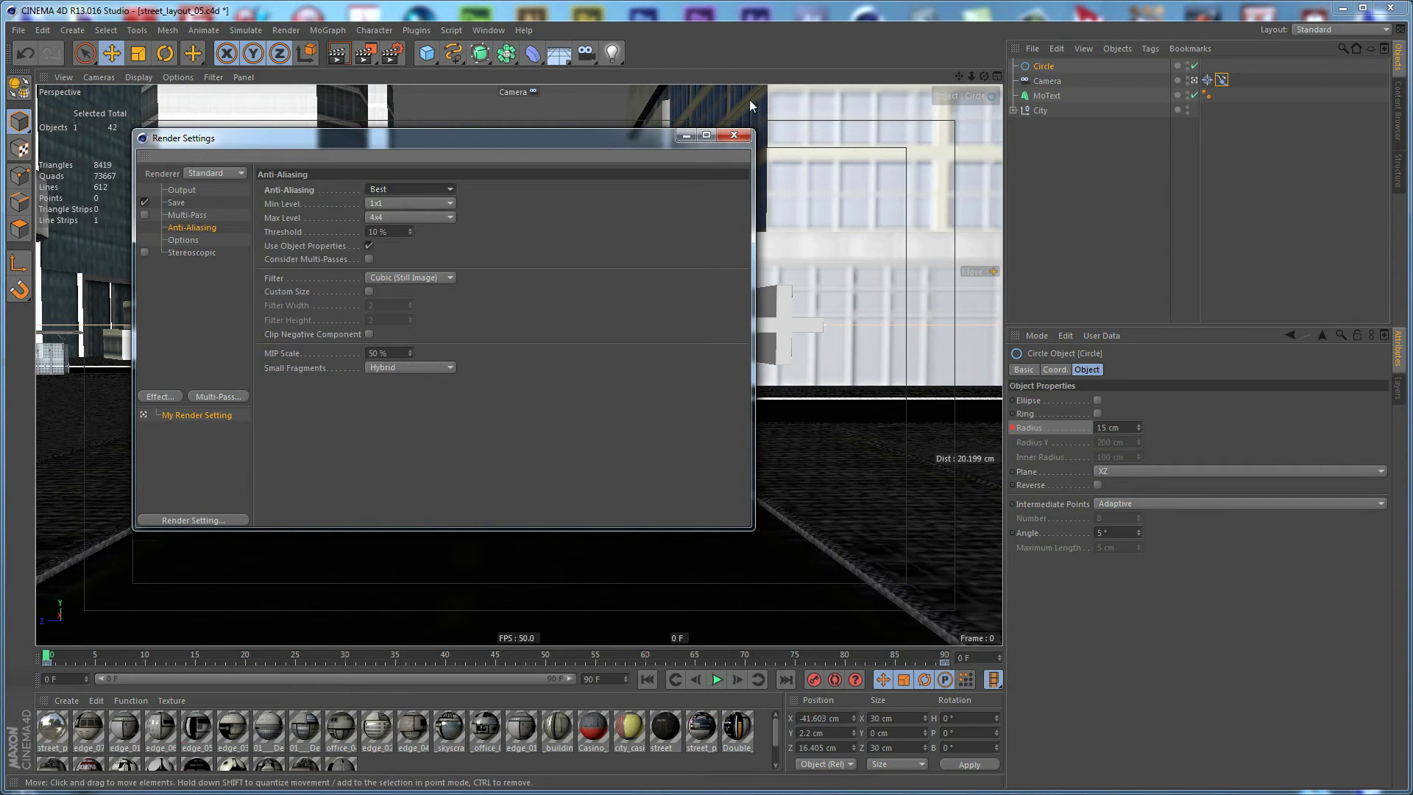
{"action": "left_click", "coordinate": [742, 137]}
{"action": "key", "text": "ctrl+r"}
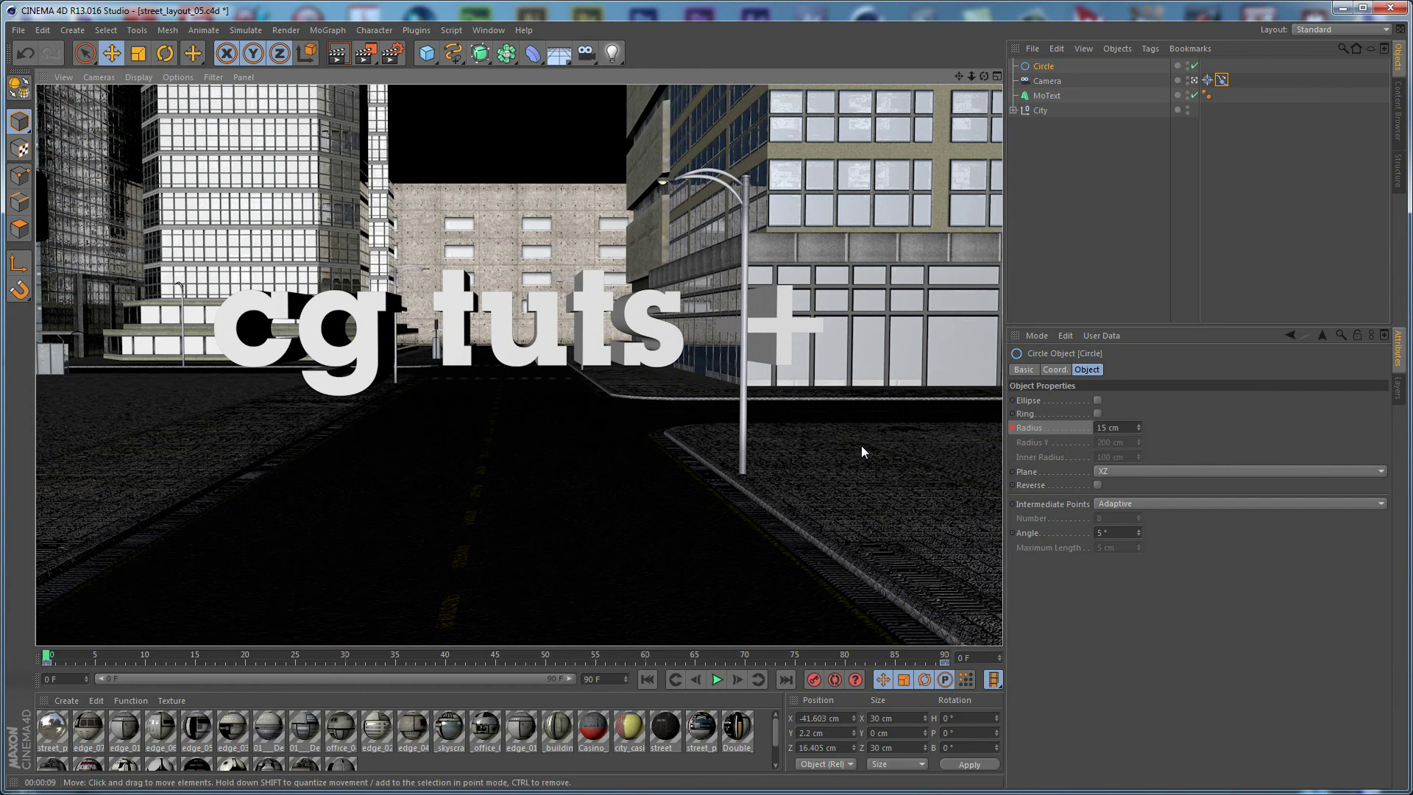
Add an Infinite light coloured cream RGB 249/228/196
{"action": "left_click", "coordinate": [1104, 253]}
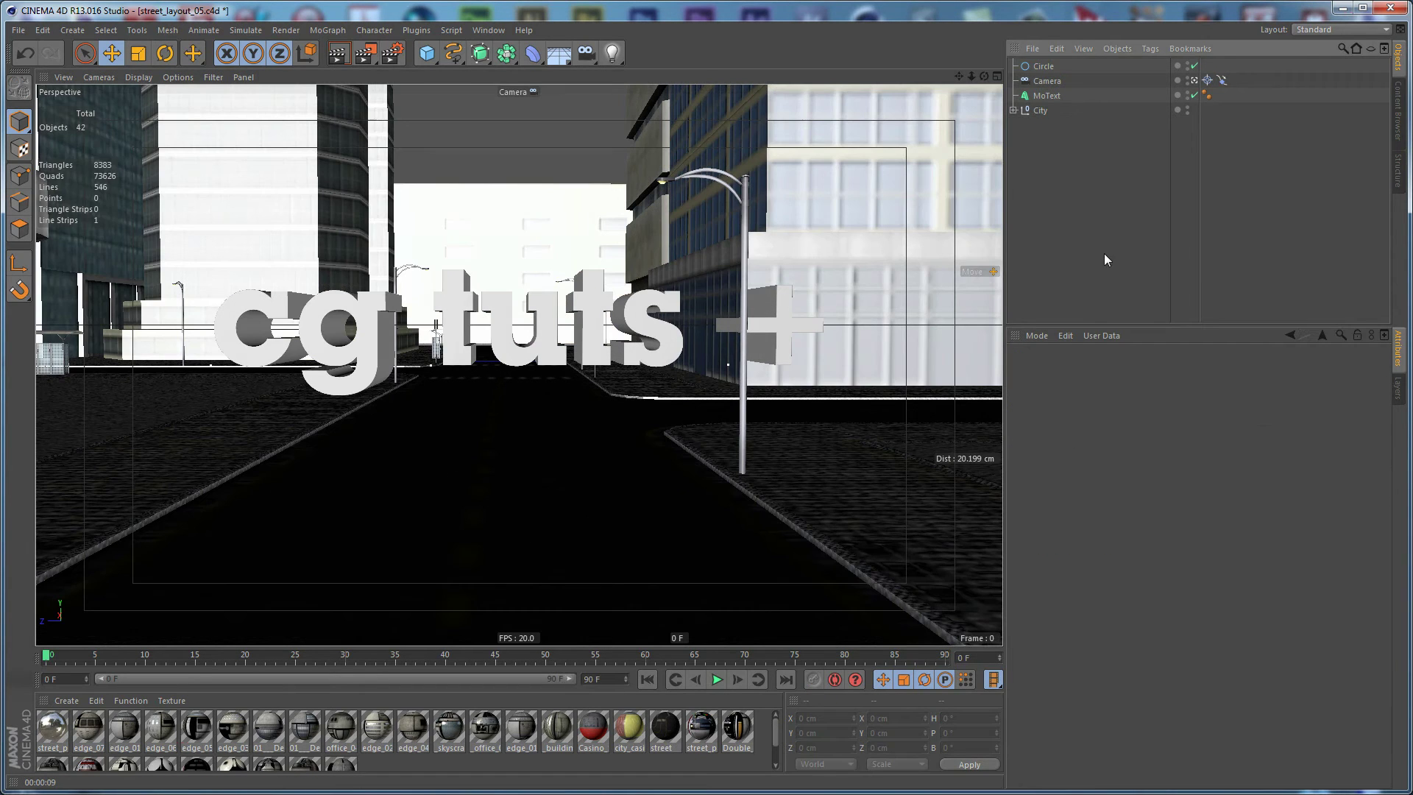
{"action": "left_click", "coordinate": [621, 65]}
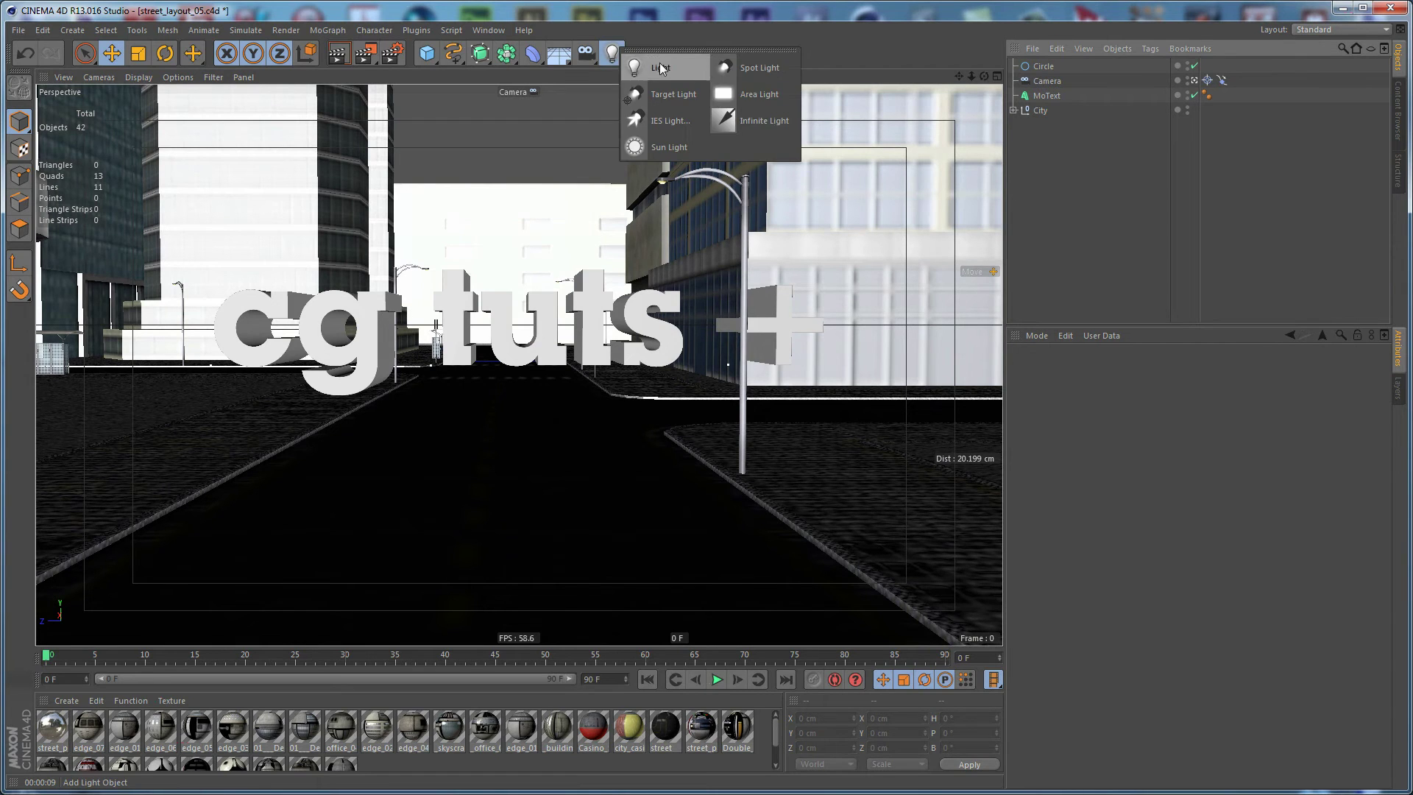
{"action": "left_click", "coordinate": [755, 111]}
{"action": "left_click", "coordinate": [1074, 431]}
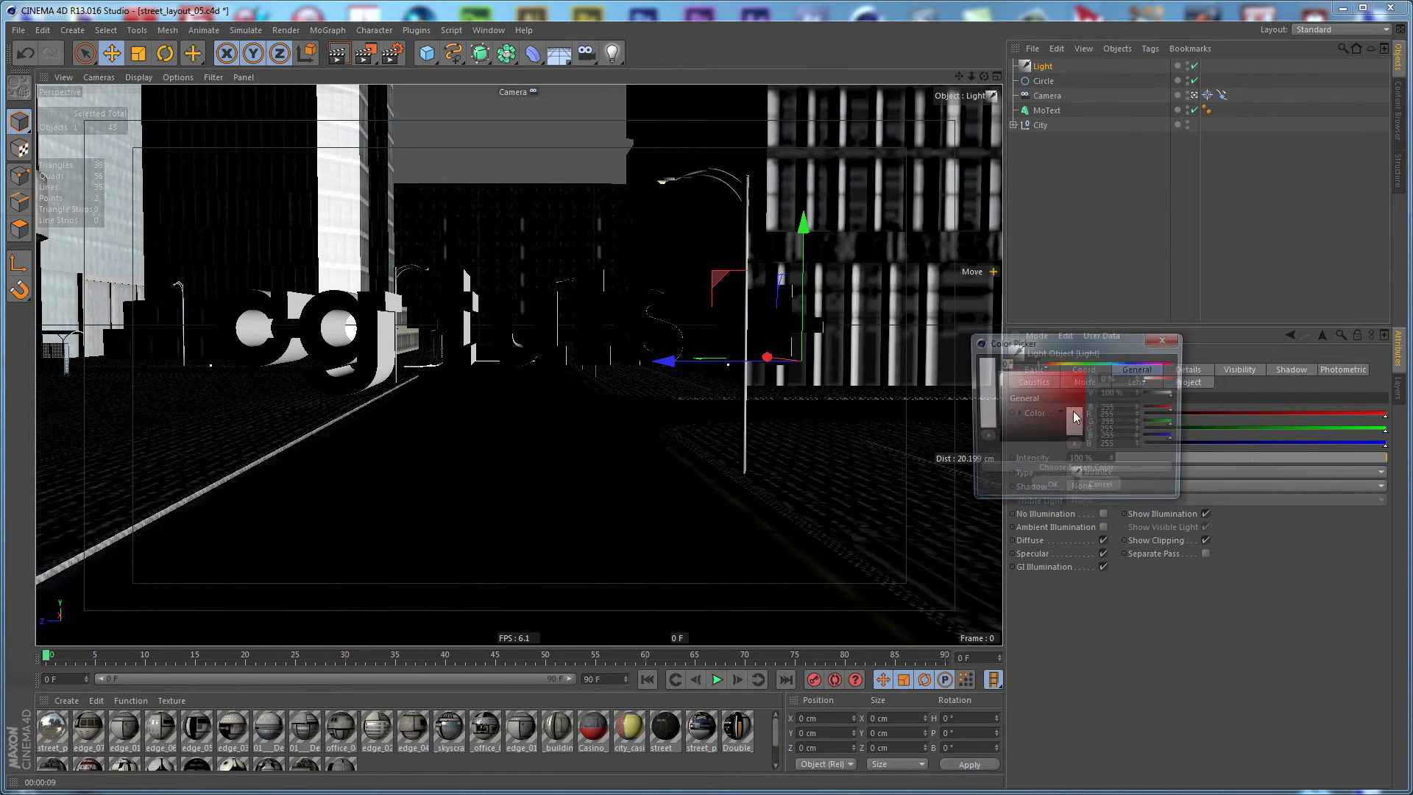
{"action": "left_click_drag", "start_coordinate": [1051, 365], "coordinate": [1012, 373]}
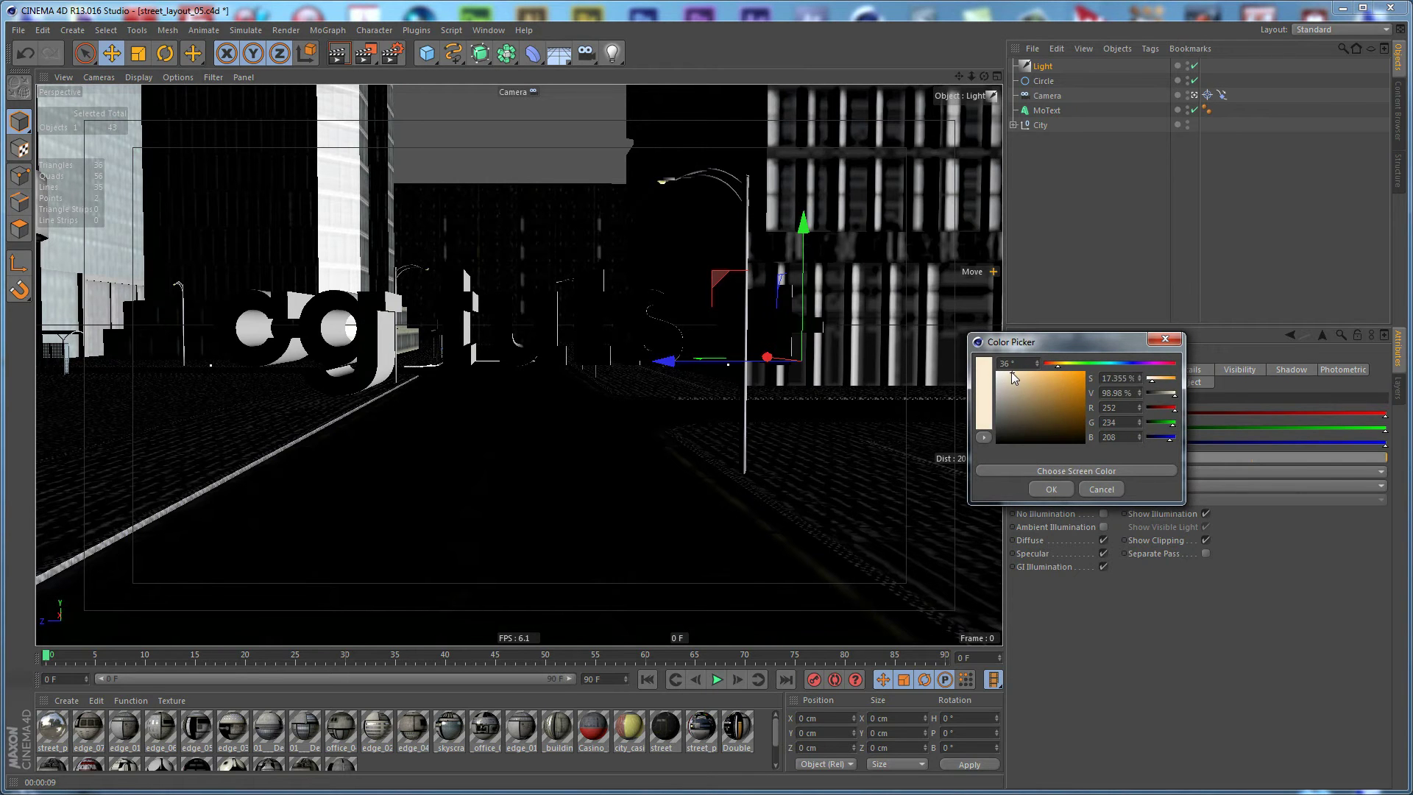
{"action": "left_click", "coordinate": [1052, 489]}
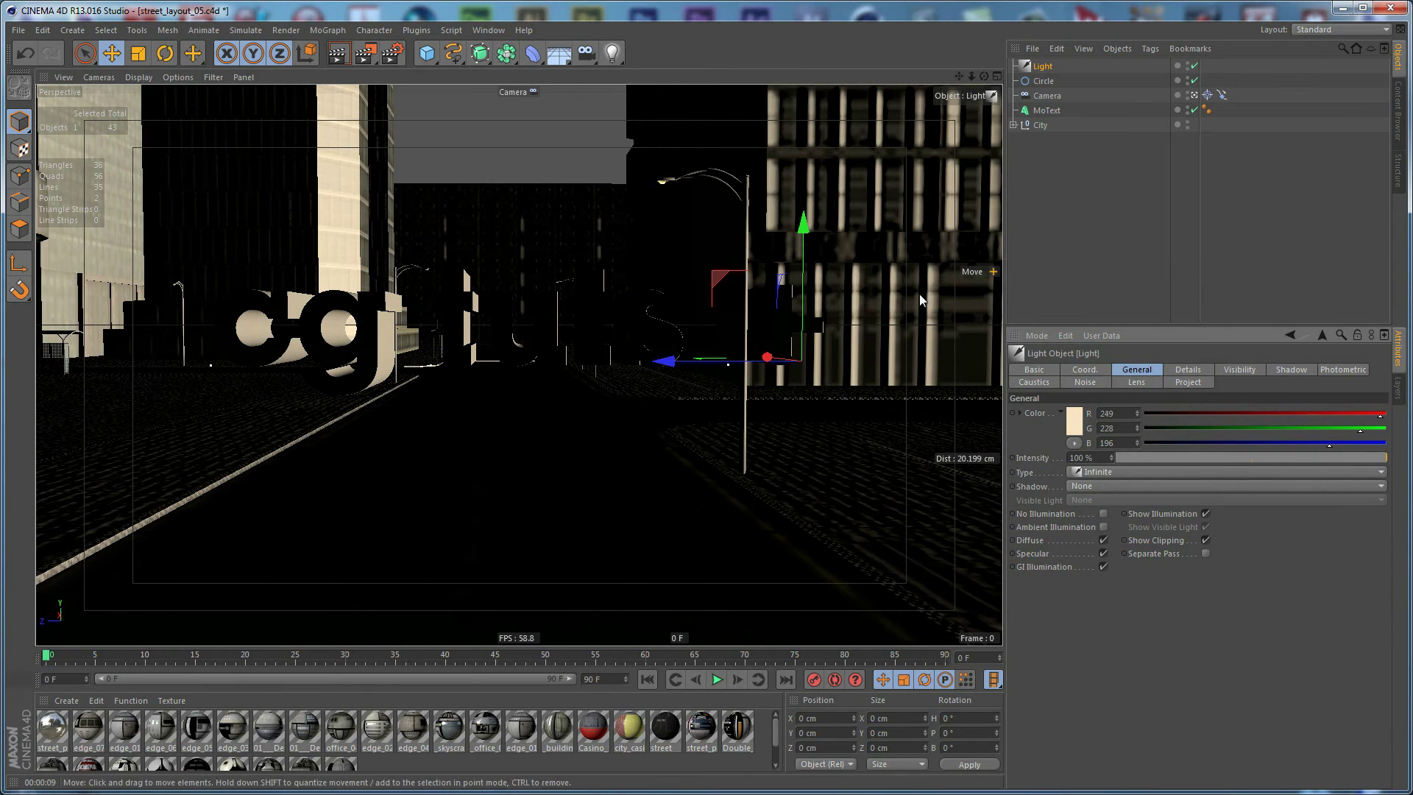
Raise the light over the city and rotate it to H -24.069°, P -27.864°, B -16.447°
{"action": "left_click", "coordinate": [1194, 95]}
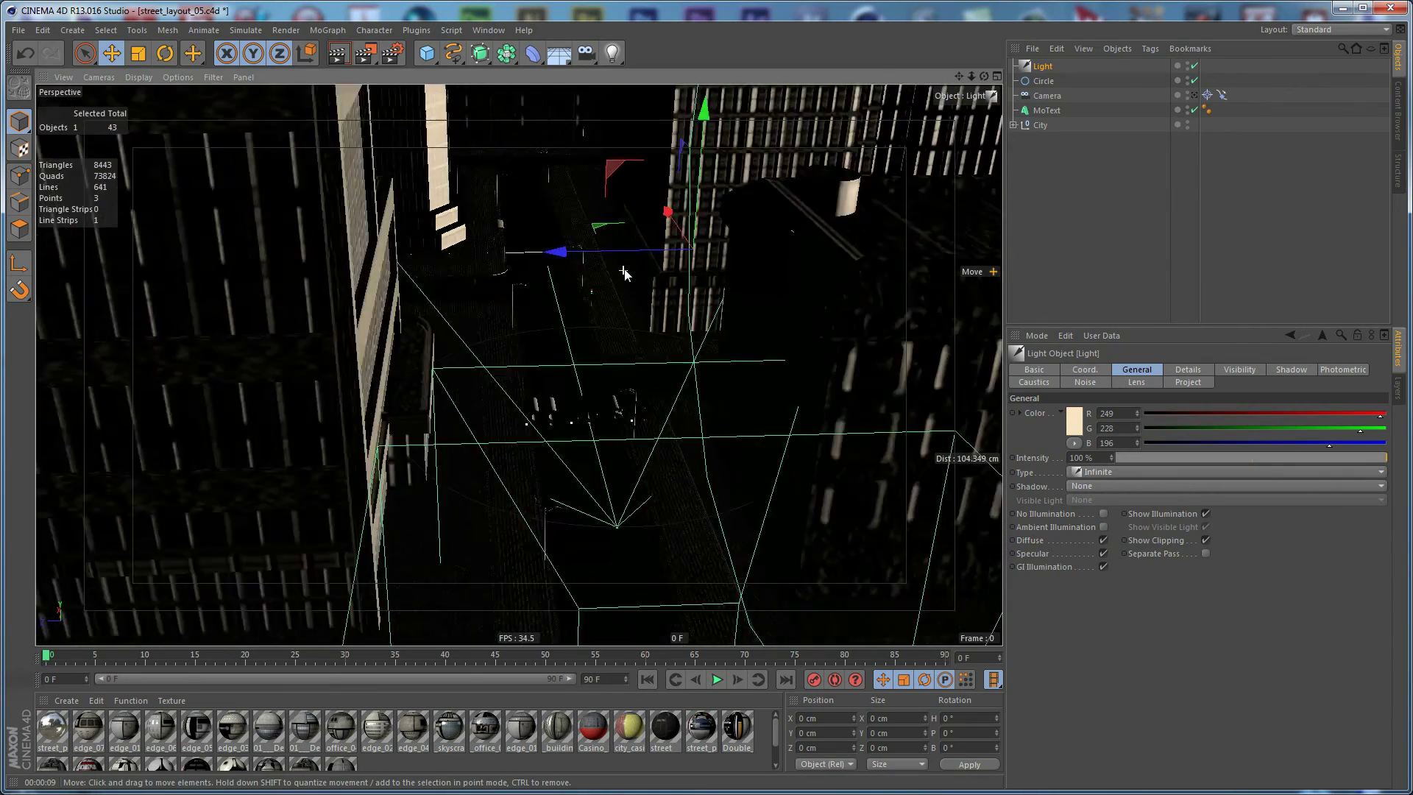
{"action": "scroll", "coordinate": [624, 274], "scroll_direction": "down", "scroll_amount": 8}
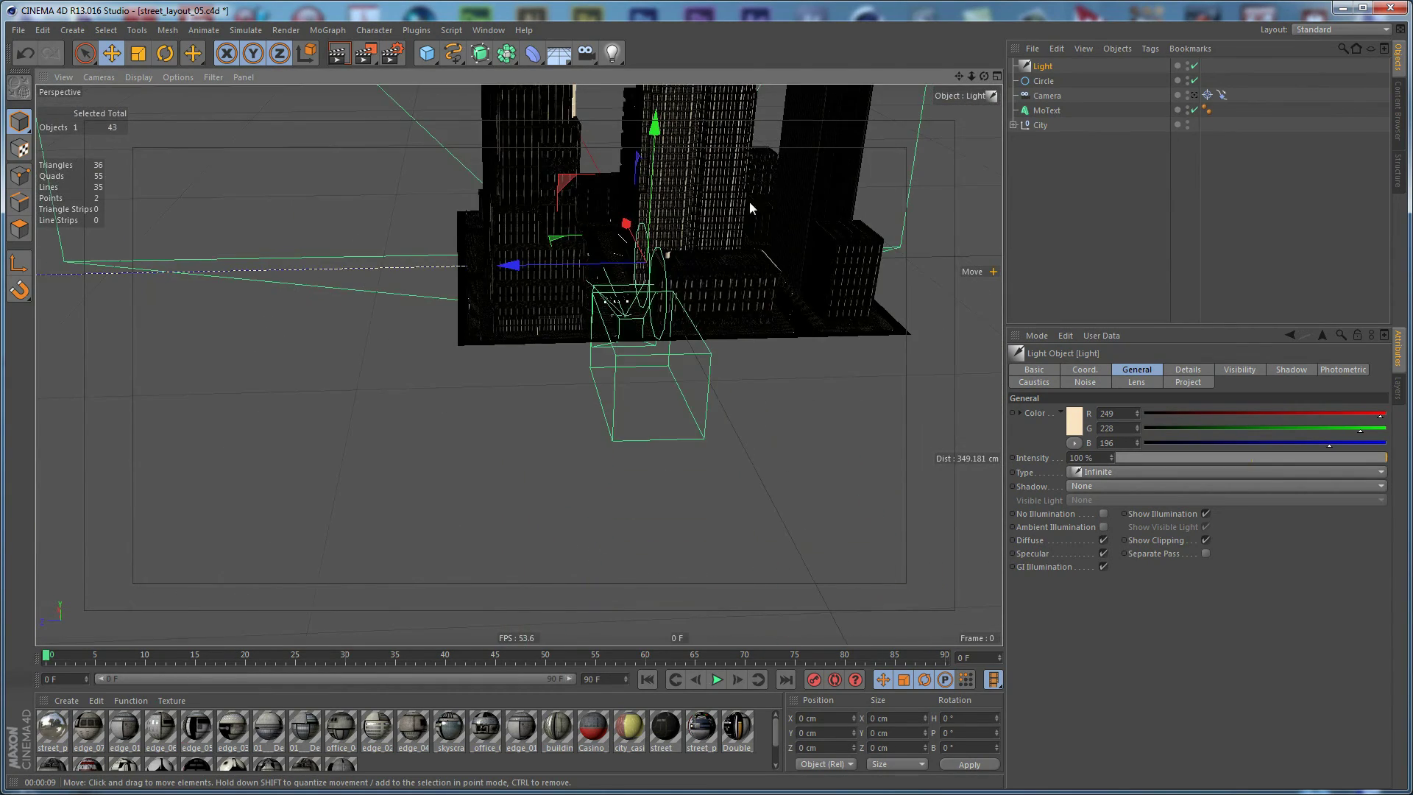
{"action": "left_click_drag", "start_coordinate": [771, 193], "coordinate": [602, 390], "text": "alt"}
{"action": "scroll", "coordinate": [578, 410], "scroll_direction": "down", "scroll_amount": 3}
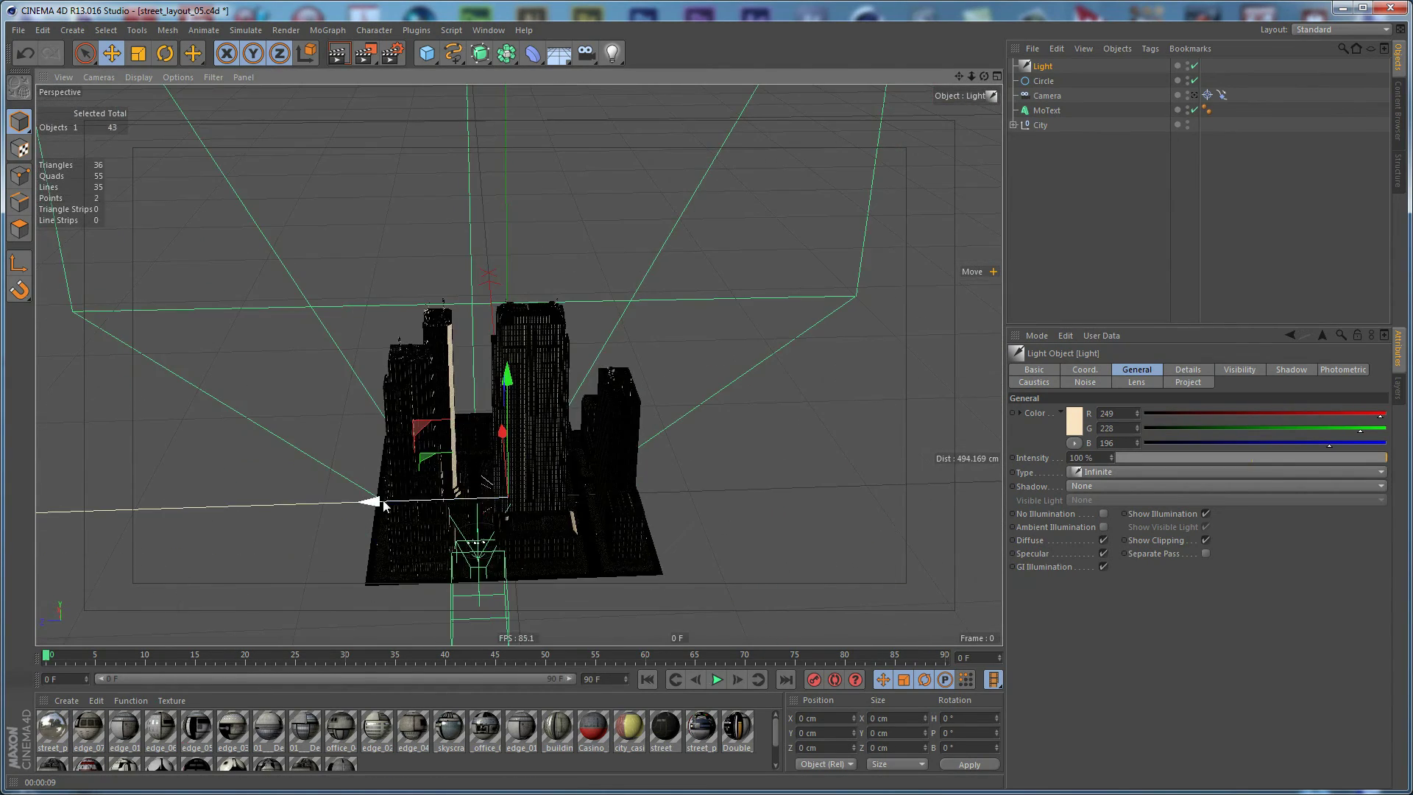
{"action": "left_click_drag", "start_coordinate": [384, 506], "coordinate": [691, 506]}
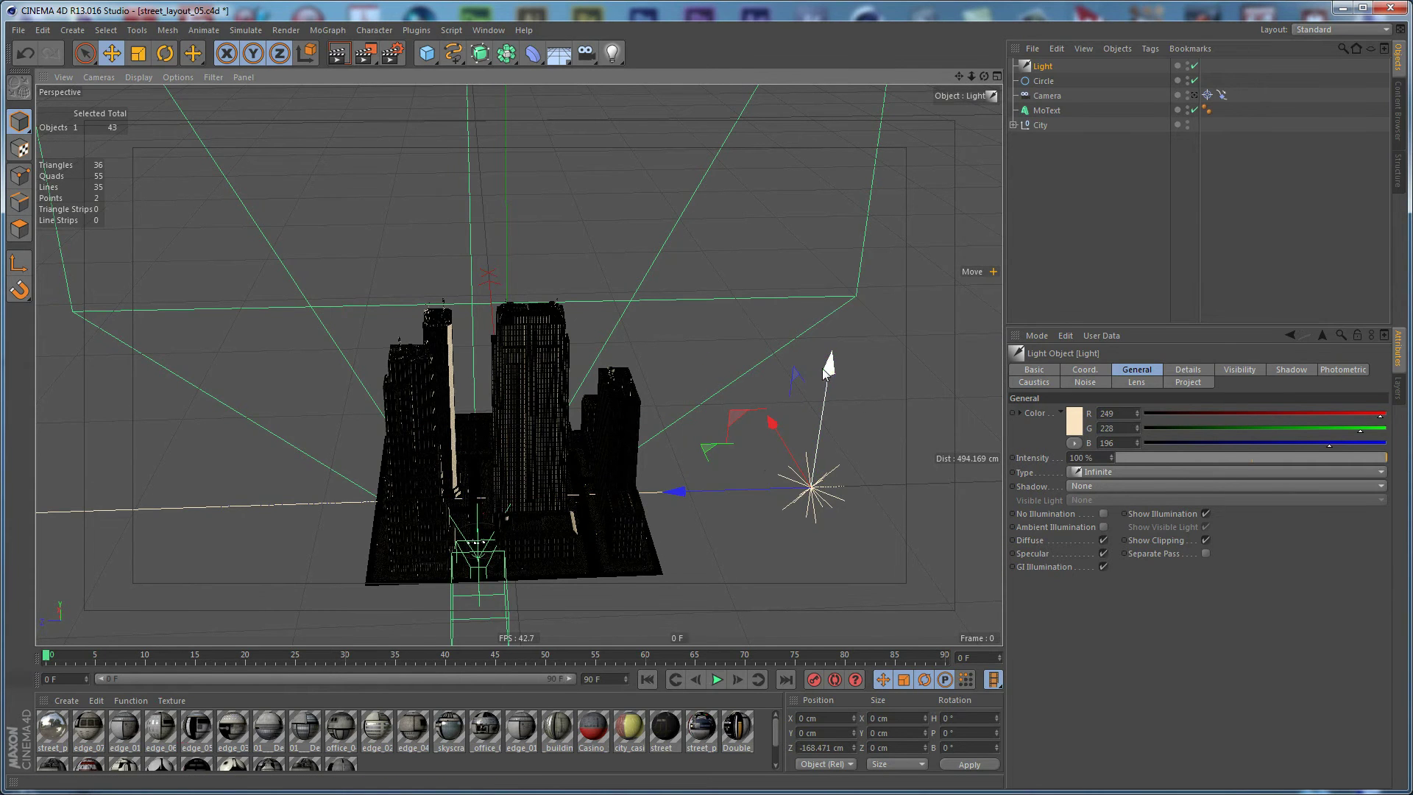
{"action": "left_click_drag", "start_coordinate": [829, 365], "coordinate": [792, 249]}
{"action": "key", "text": "r"}
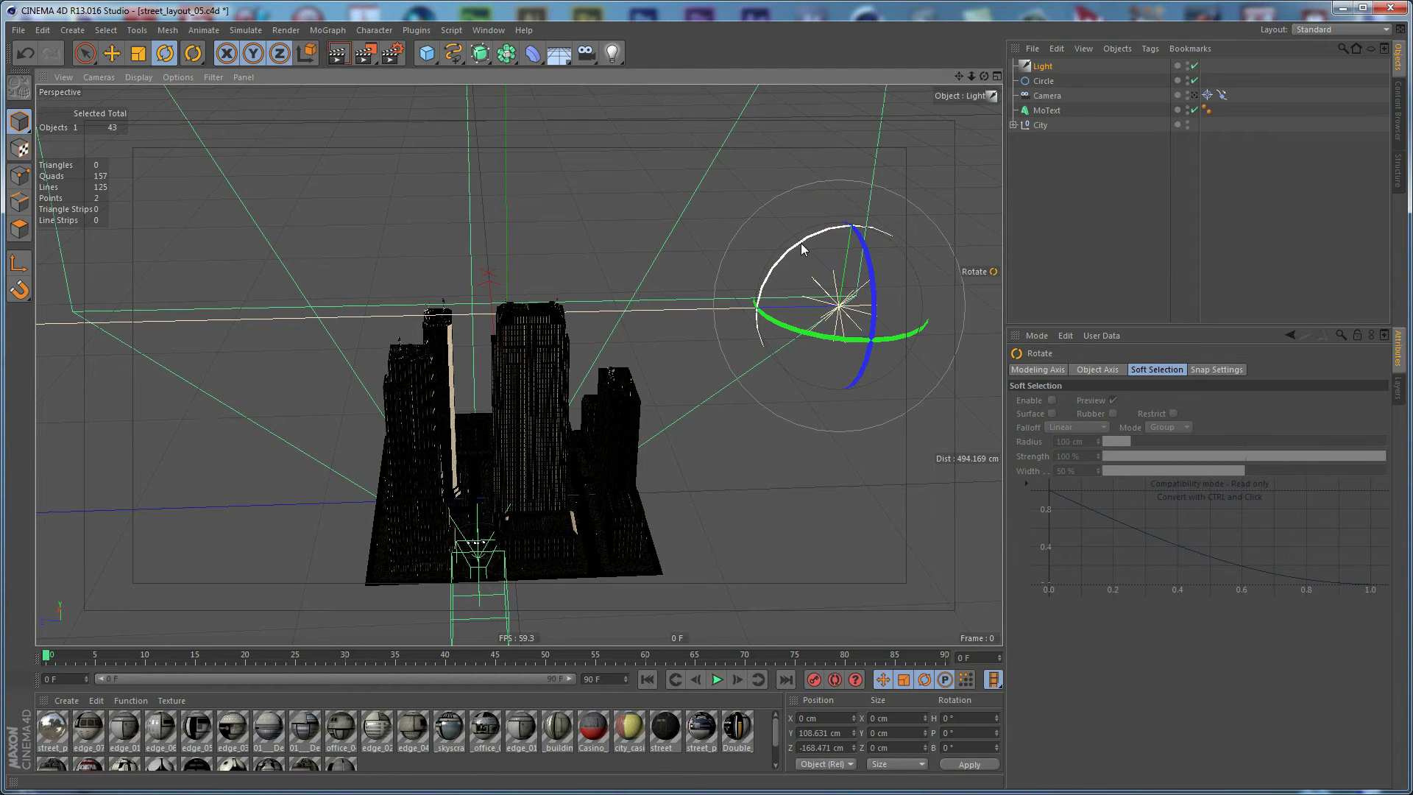
{"action": "left_click_drag", "start_coordinate": [801, 243], "coordinate": [767, 286]}
{"action": "left_click_drag", "start_coordinate": [908, 309], "coordinate": [877, 347]}
Give the light Shadow Maps (Soft) and render a preview through the camera
{"action": "left_click", "coordinate": [1194, 96]}
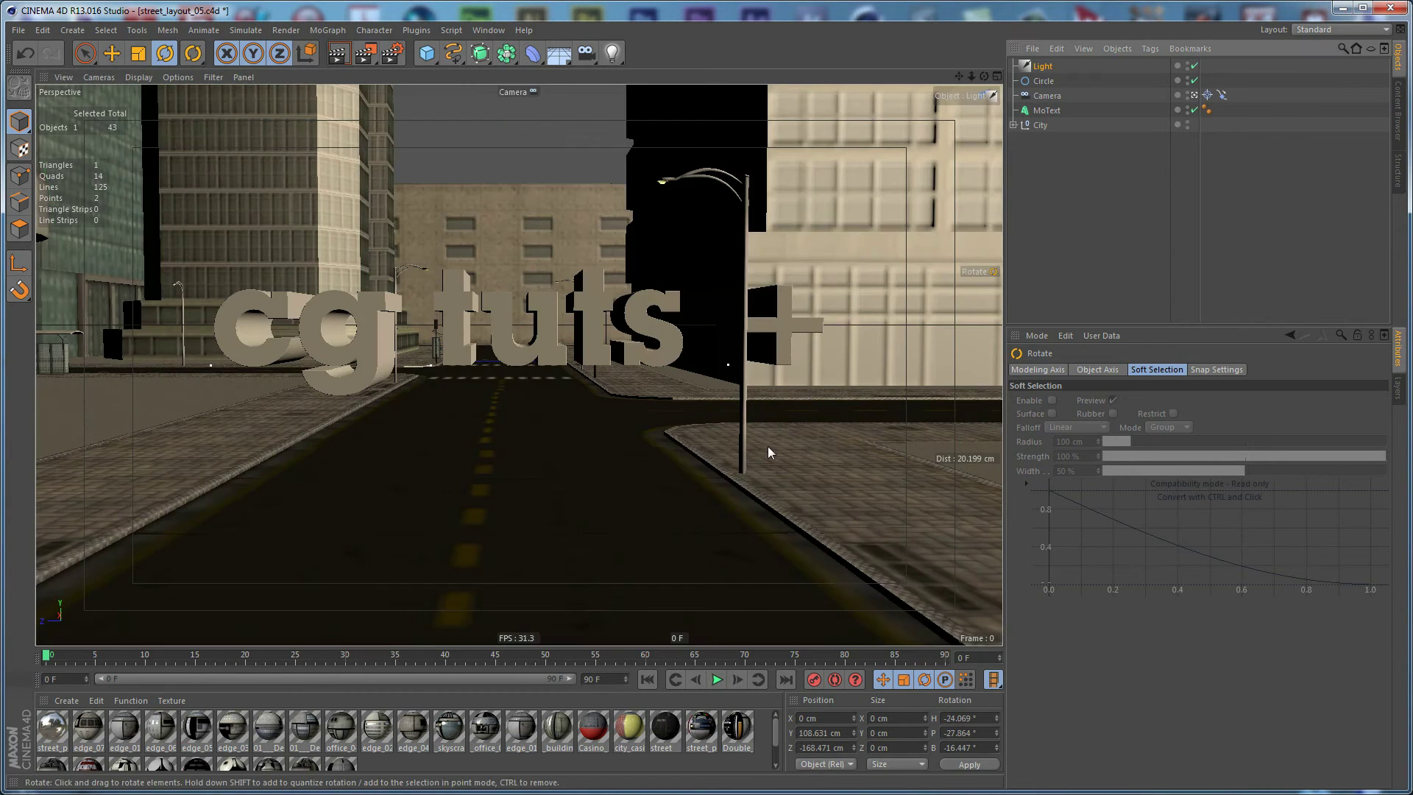
{"action": "left_click", "coordinate": [1045, 67]}
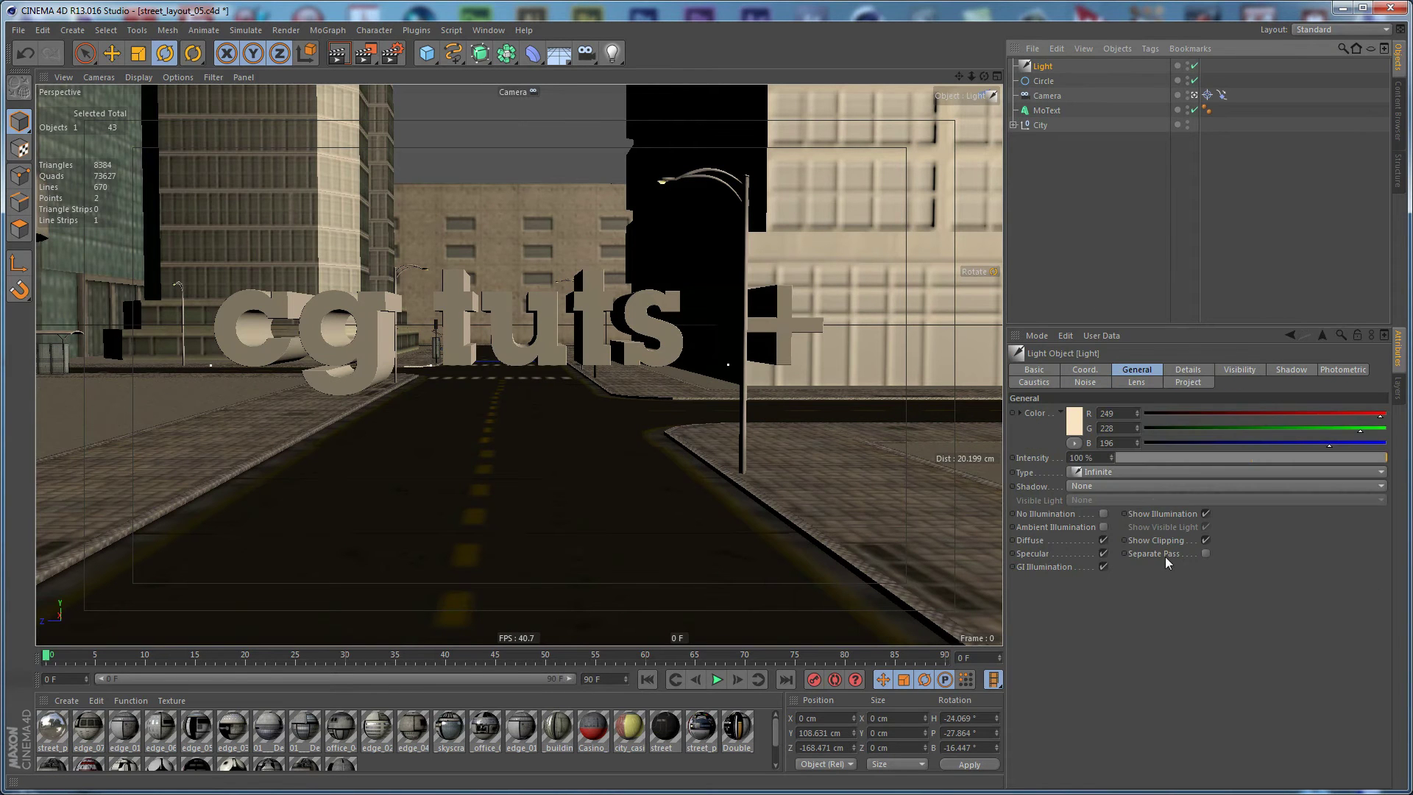
{"action": "left_click", "coordinate": [1090, 487]}
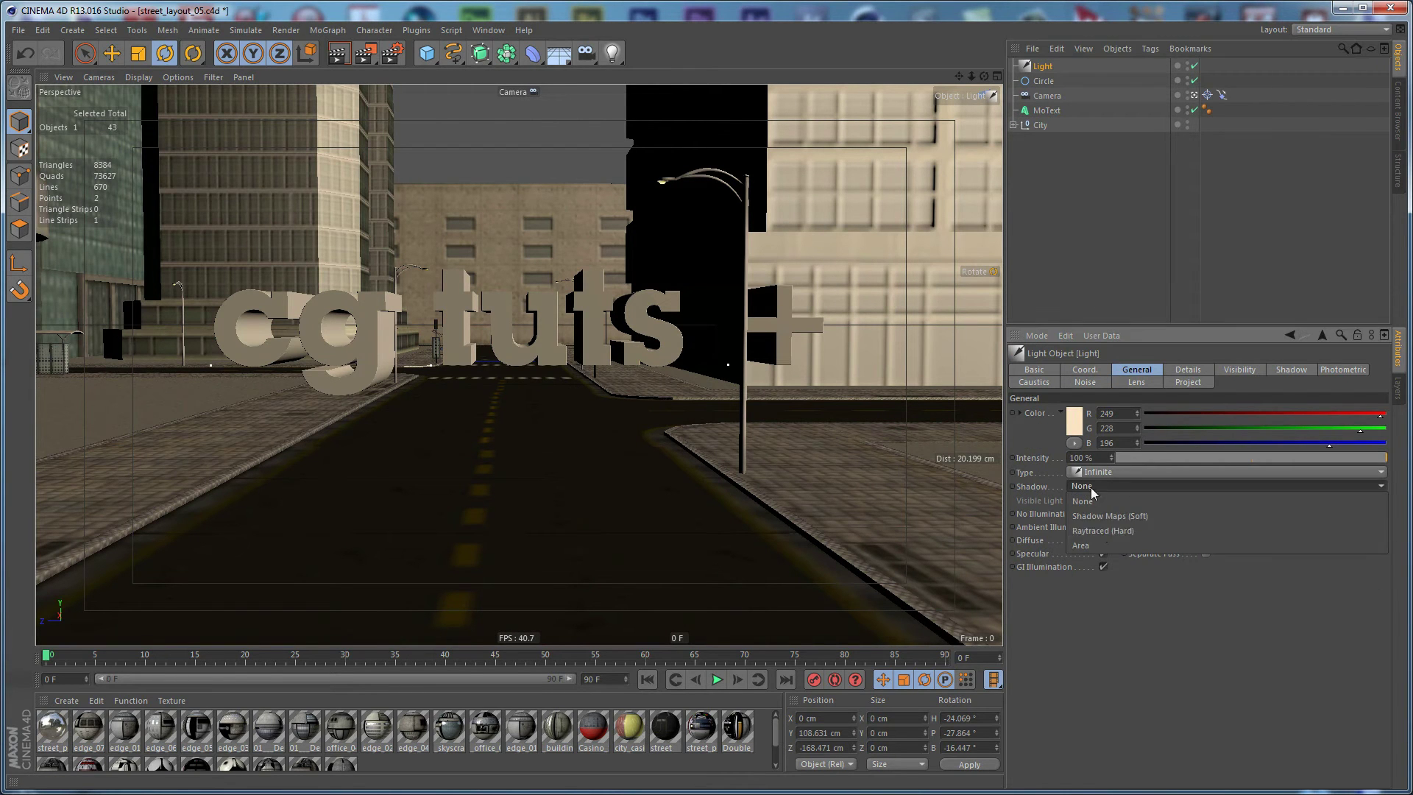
{"action": "left_click", "coordinate": [1137, 520]}
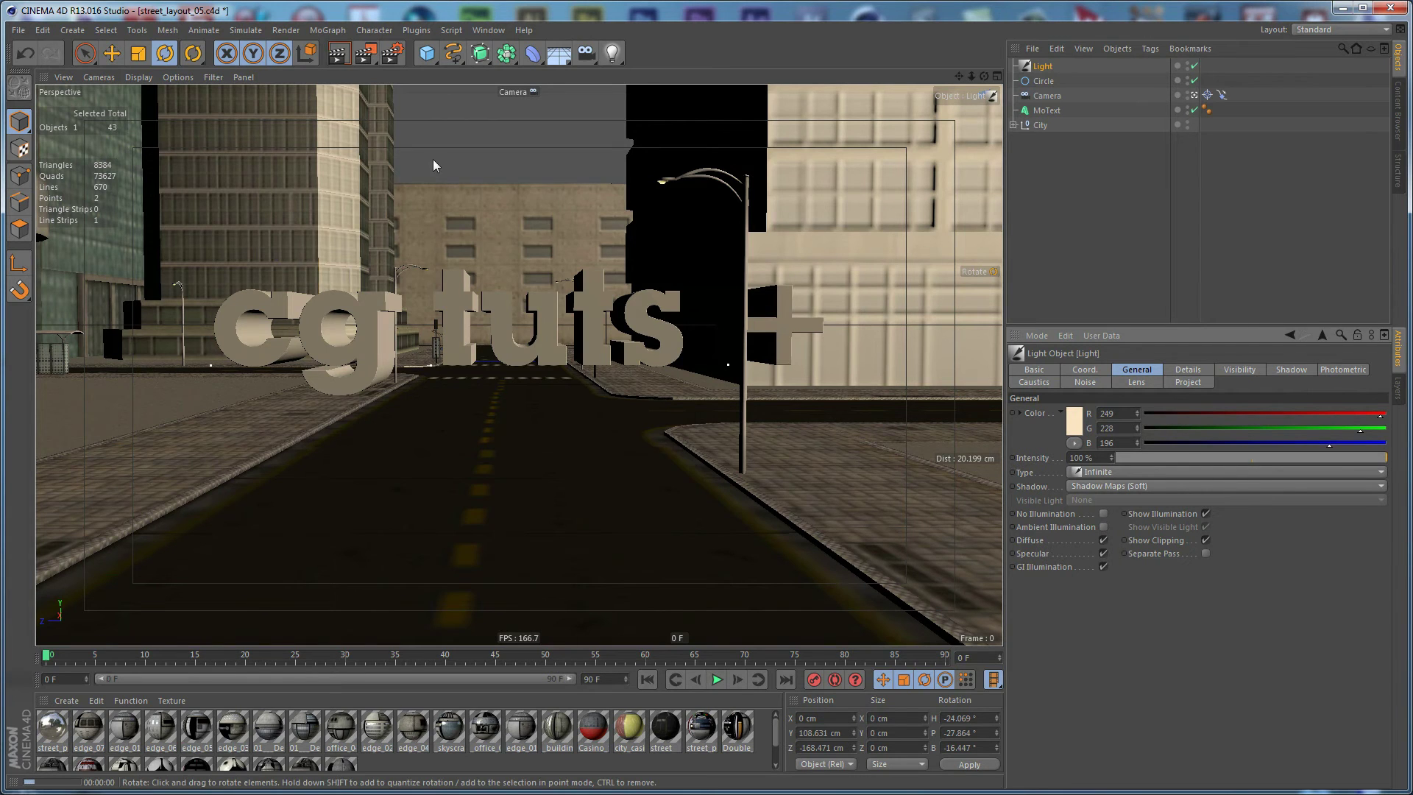
{"action": "key", "text": "ctrl+r"}
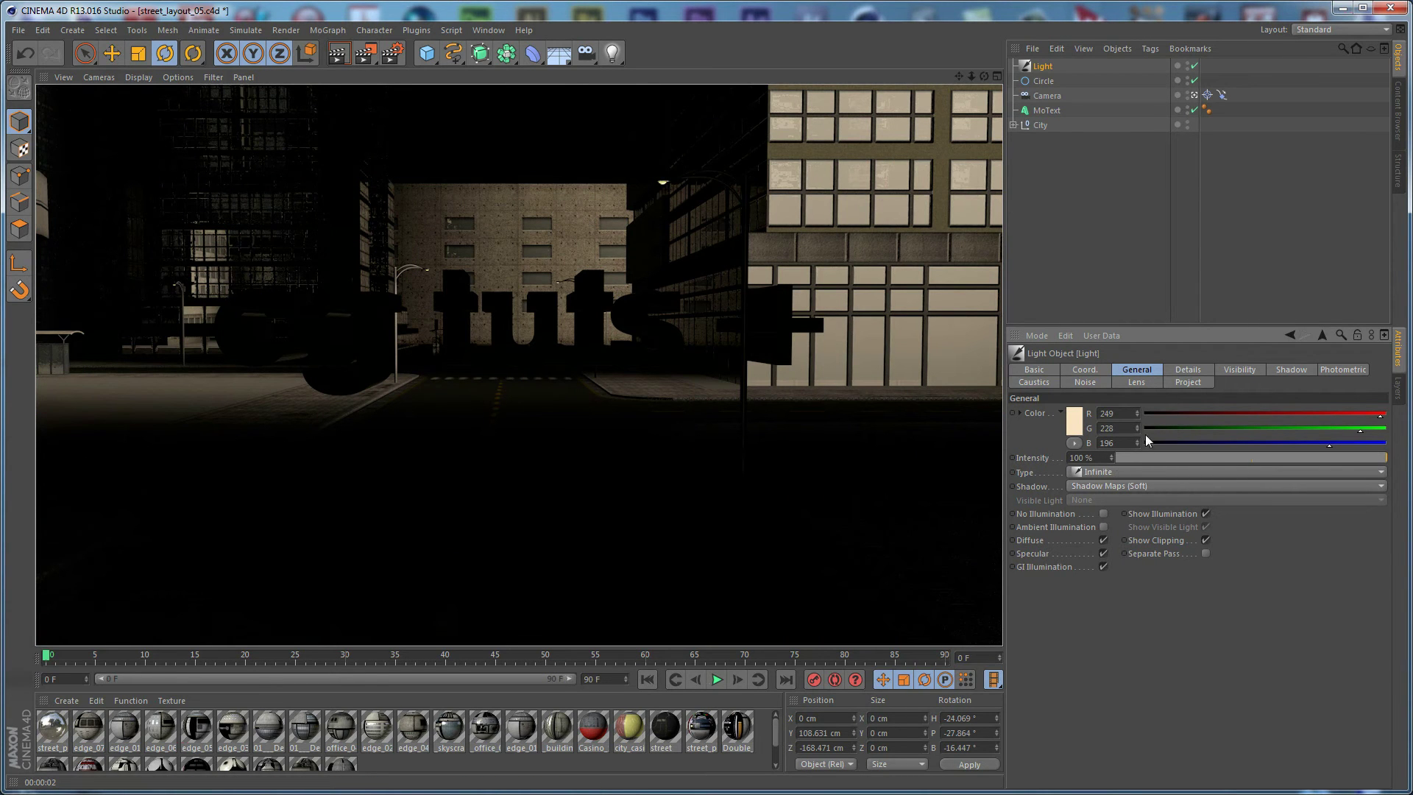
Set the shadow density to 70% and re-render
{"action": "left_click", "coordinate": [1187, 369]}
{"action": "left_click", "coordinate": [1239, 370]}
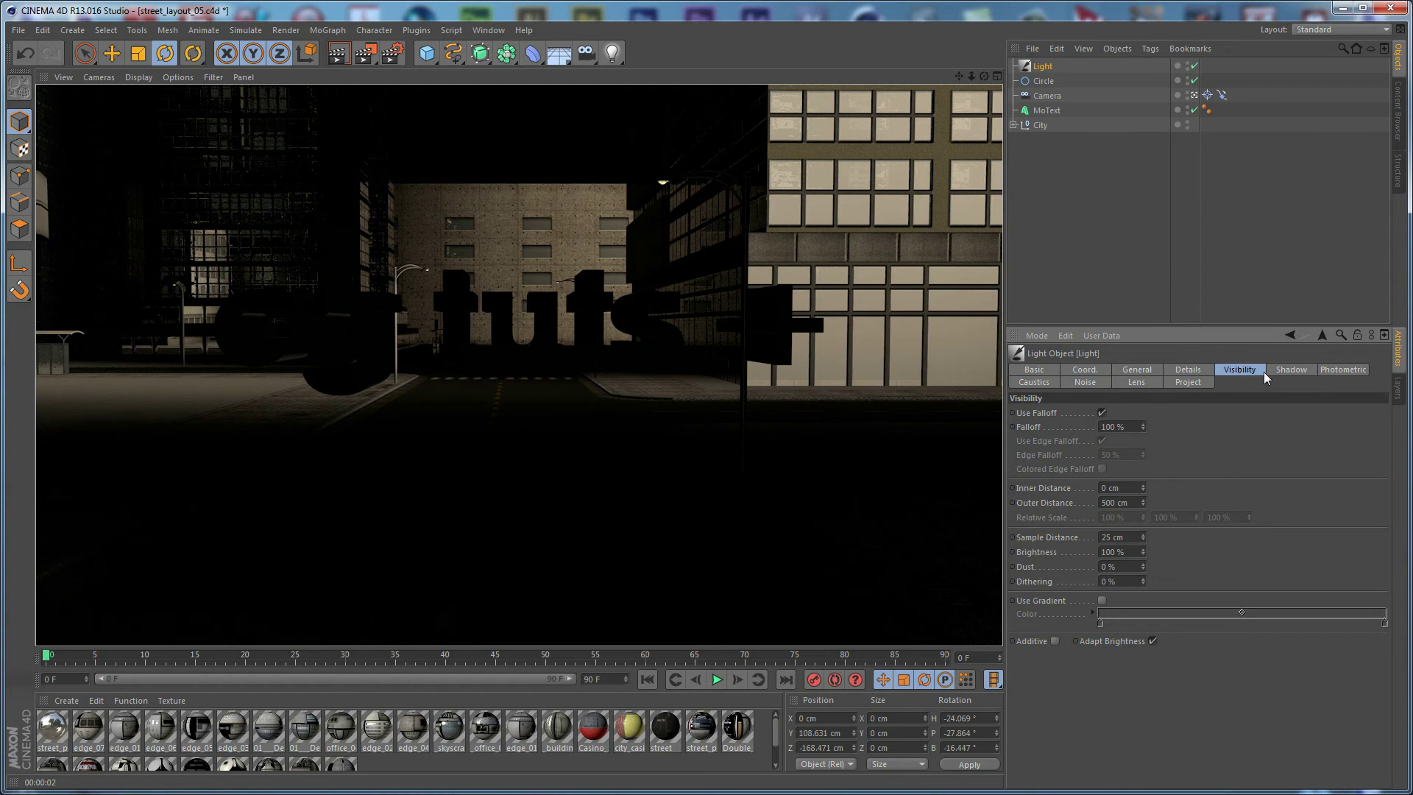
{"action": "left_click", "coordinate": [1284, 377]}
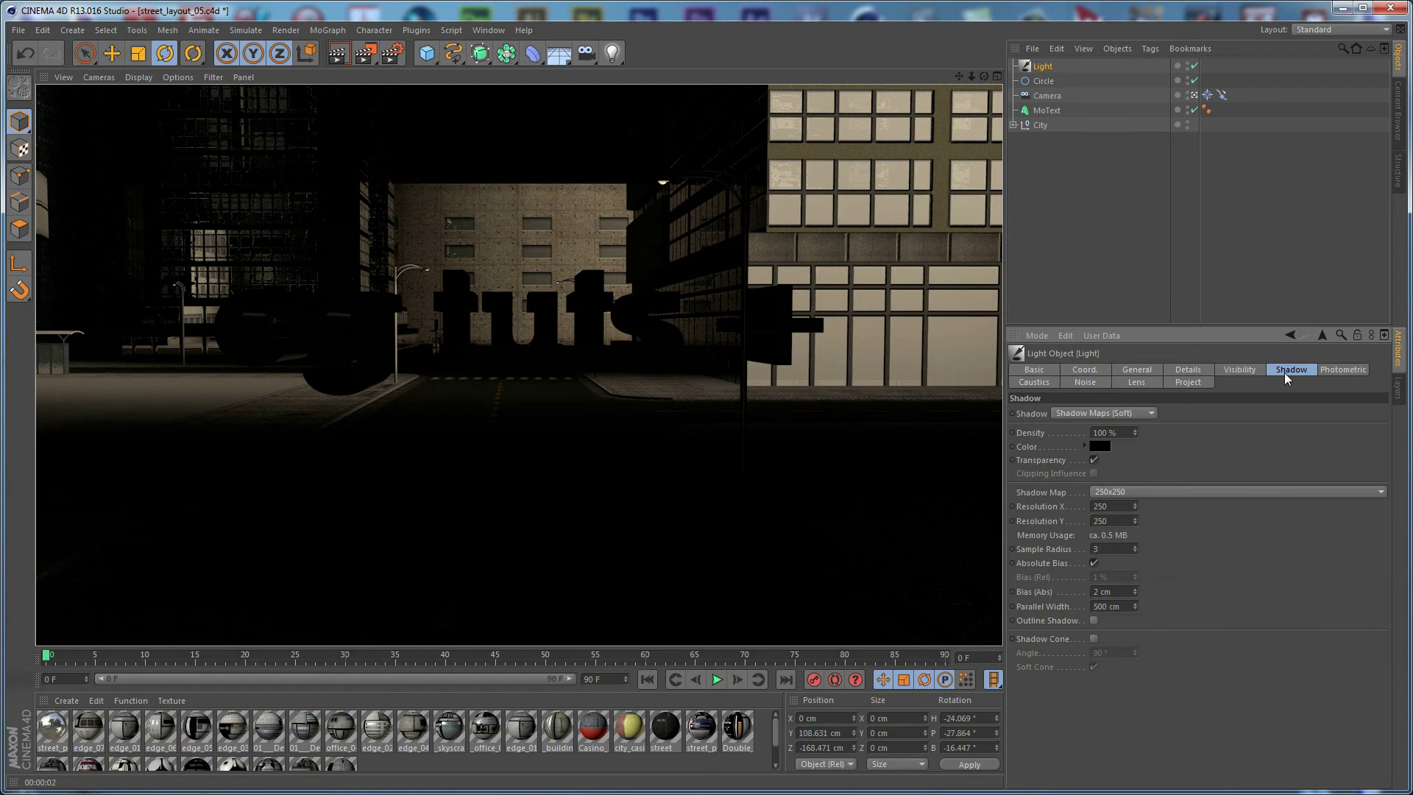
{"action": "double_click", "coordinate": [1125, 432]}
{"action": "type", "text": "70"}
{"action": "key", "text": "Return"}
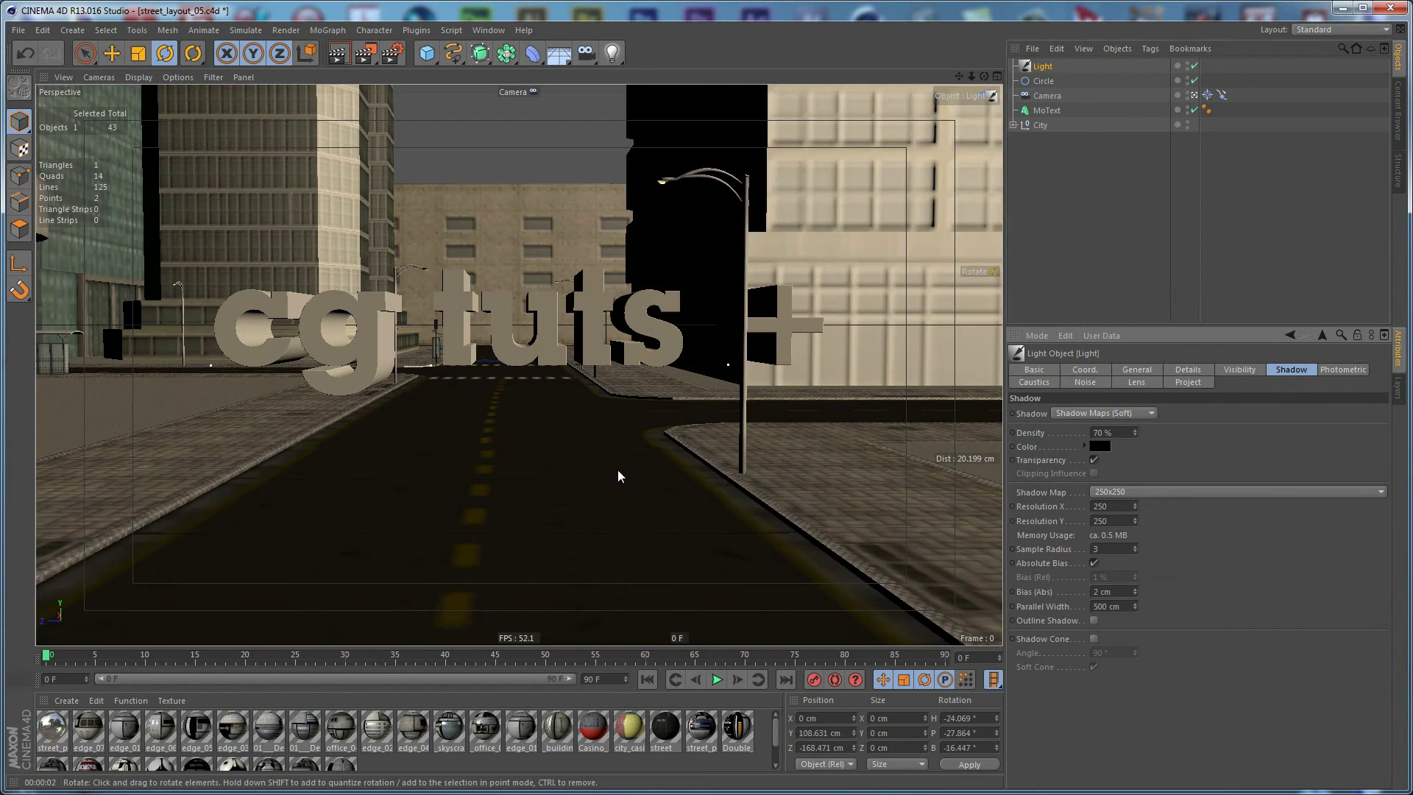
{"action": "key", "text": "ctrl+r"}
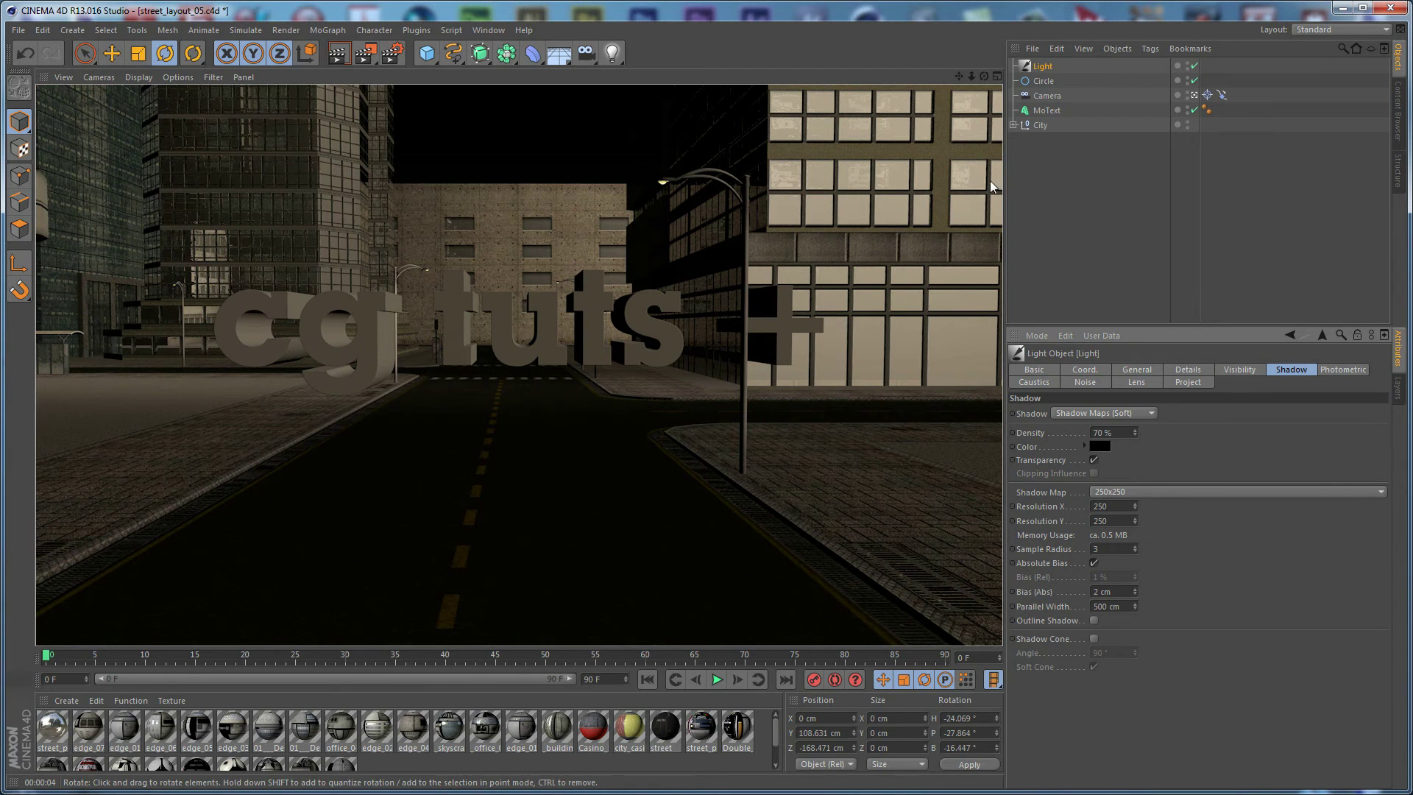
Add Global Illumination with diffuse depth 2 to the render settings and render the scene
{"action": "key", "text": "ctrl+b"}
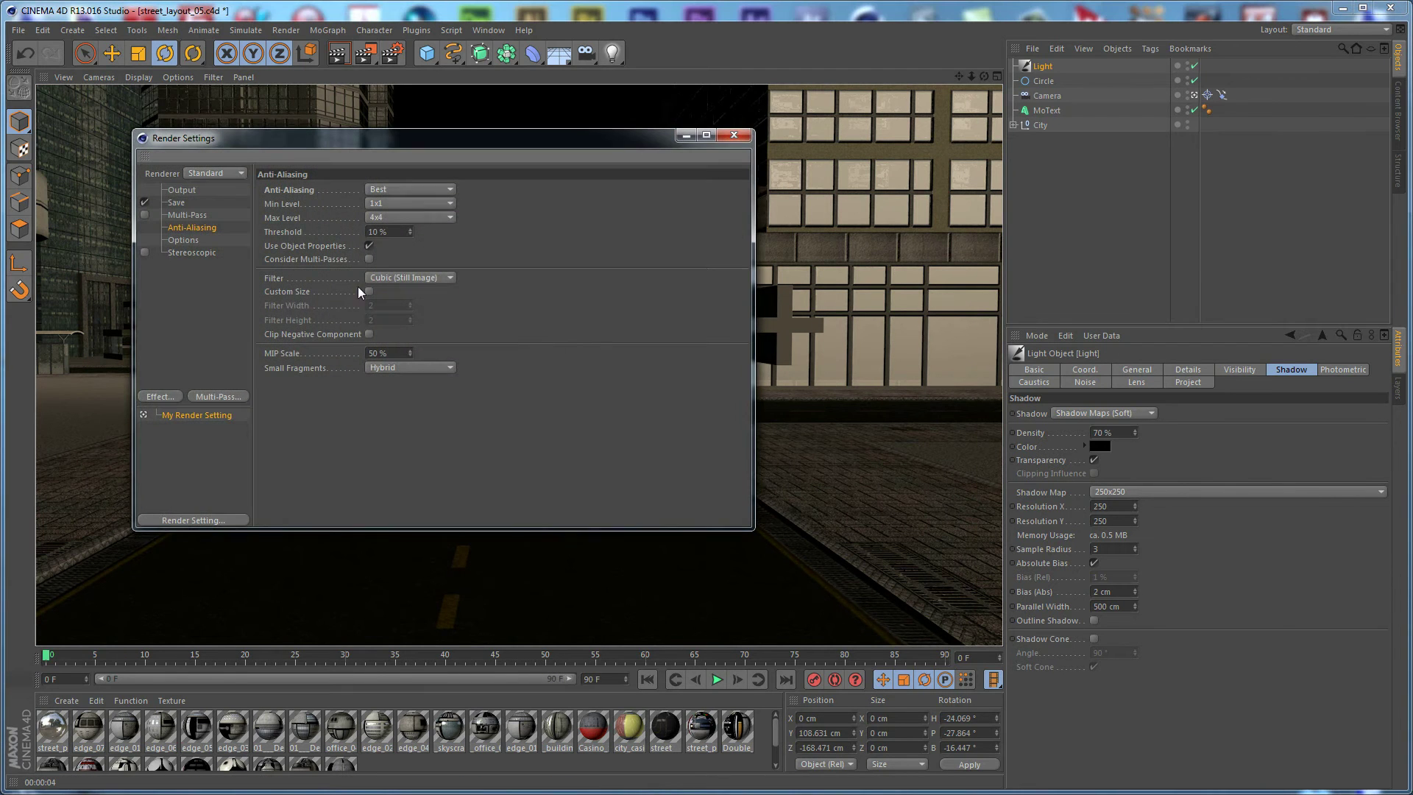
{"action": "left_click", "coordinate": [169, 392]}
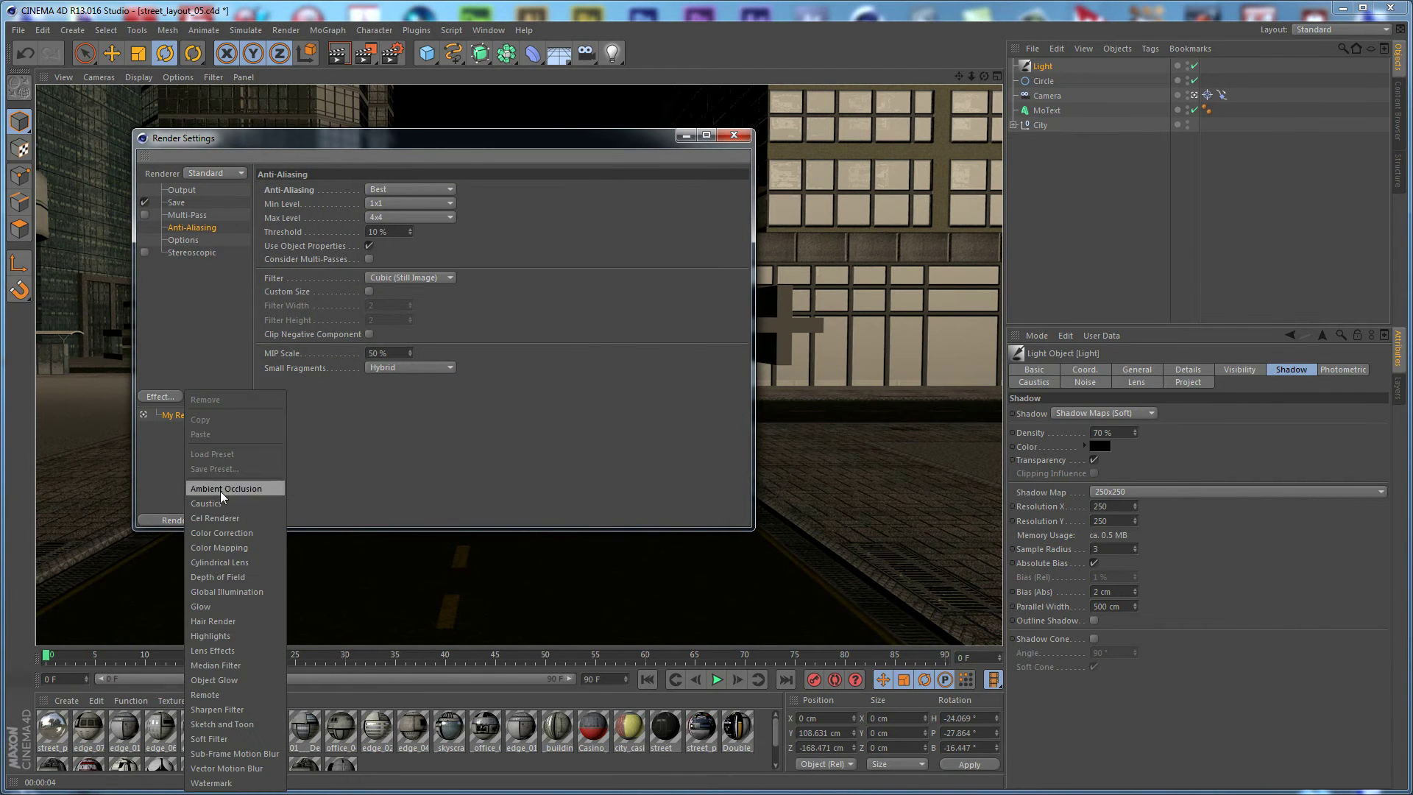
{"action": "left_click", "coordinate": [231, 596]}
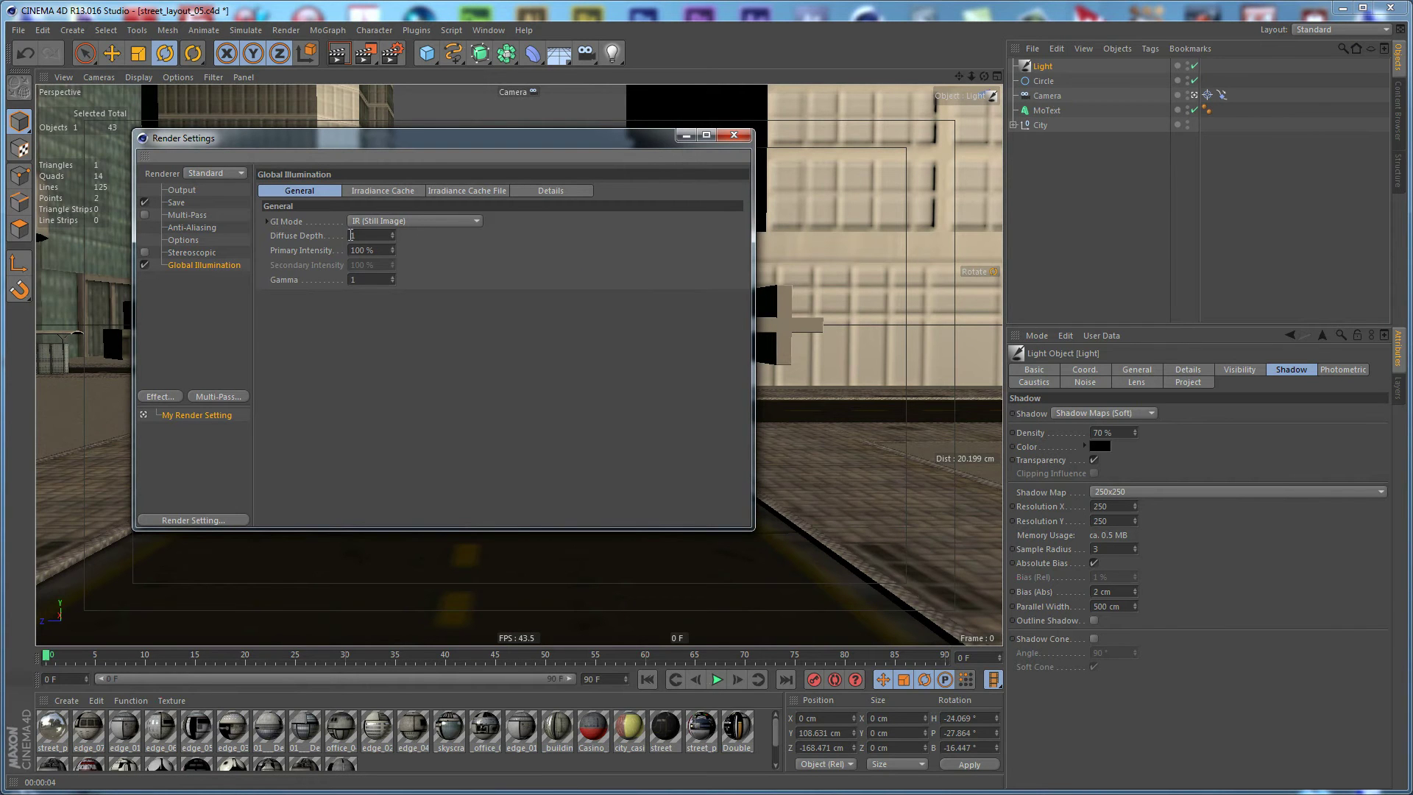
{"action": "key", "text": "Return"}
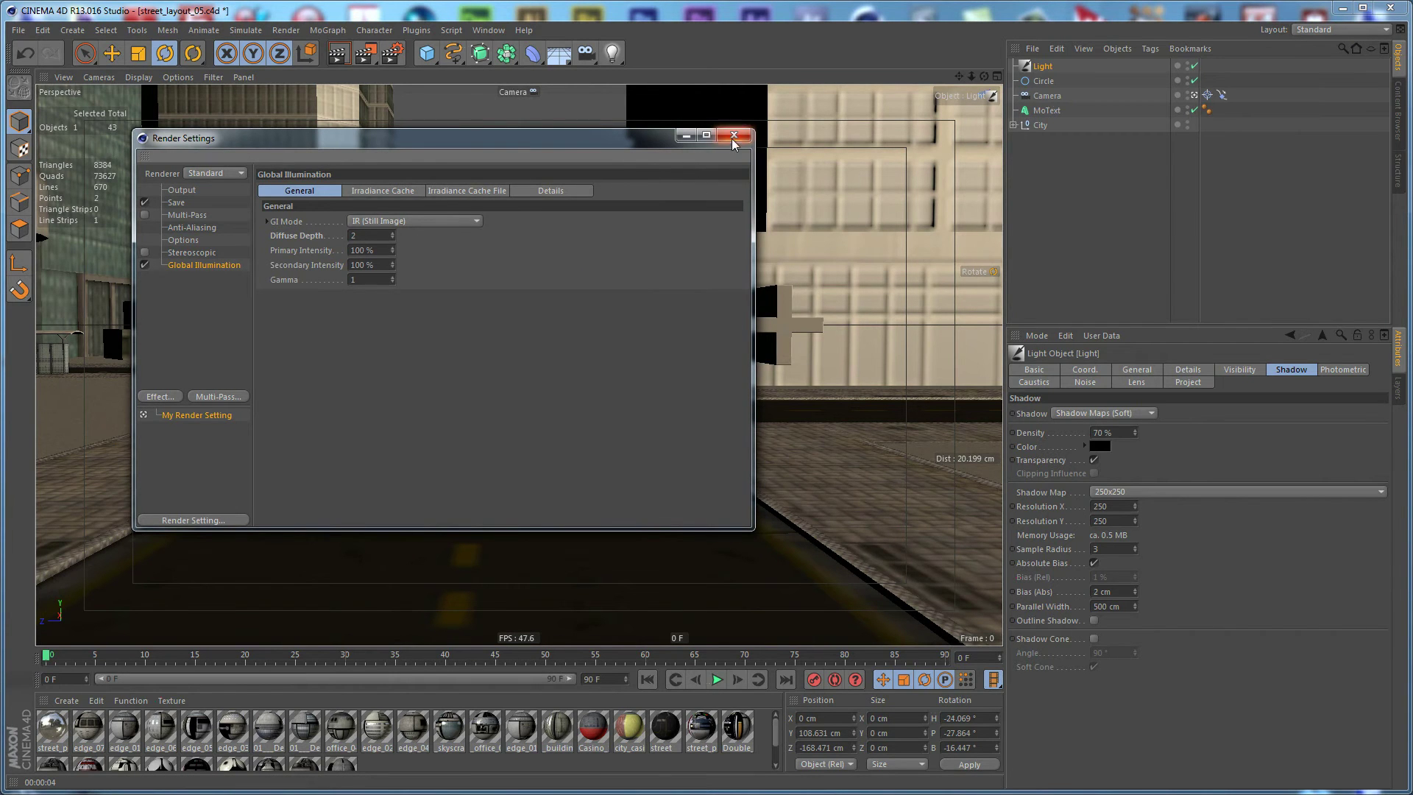
{"action": "left_click_drag", "start_coordinate": [651, 142], "coordinate": [938, 152]}
{"action": "left_click", "coordinate": [1022, 147]}
{"action": "key", "text": "ctrl+r"}
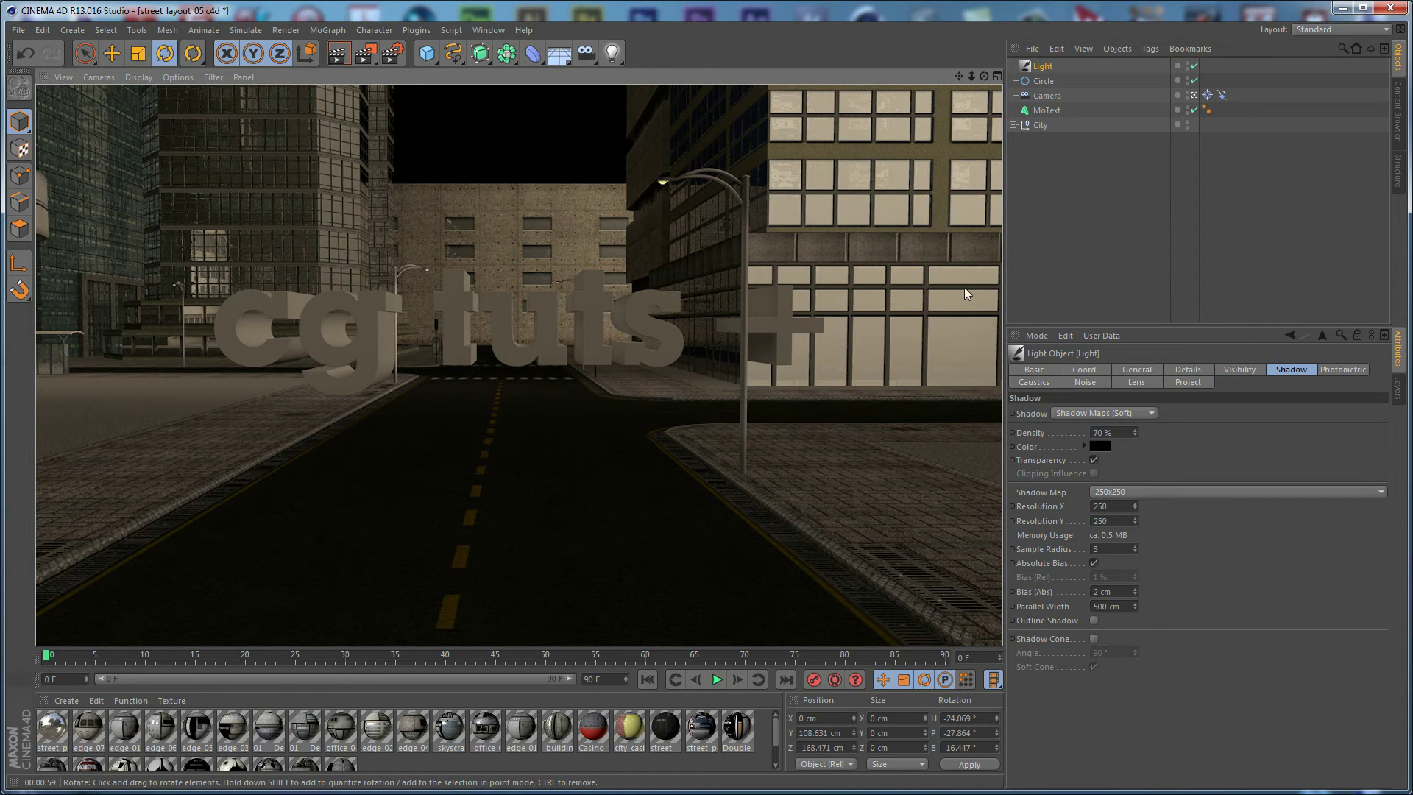
{"action": "left_click", "coordinate": [558, 54]}
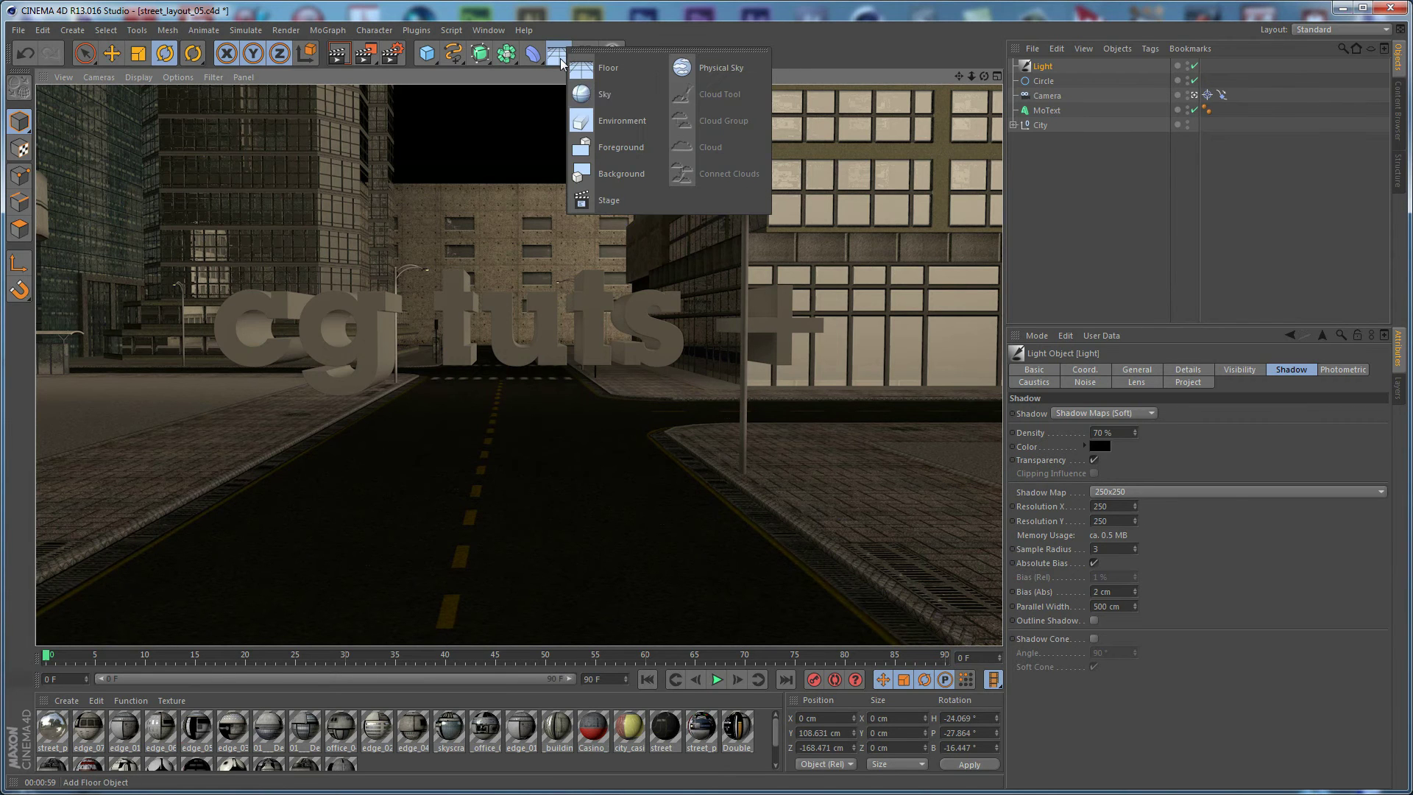
Add a Sky object and load HDRI 010 from Prime > Materials > HDRI into the materials
{"action": "left_click", "coordinate": [628, 87]}
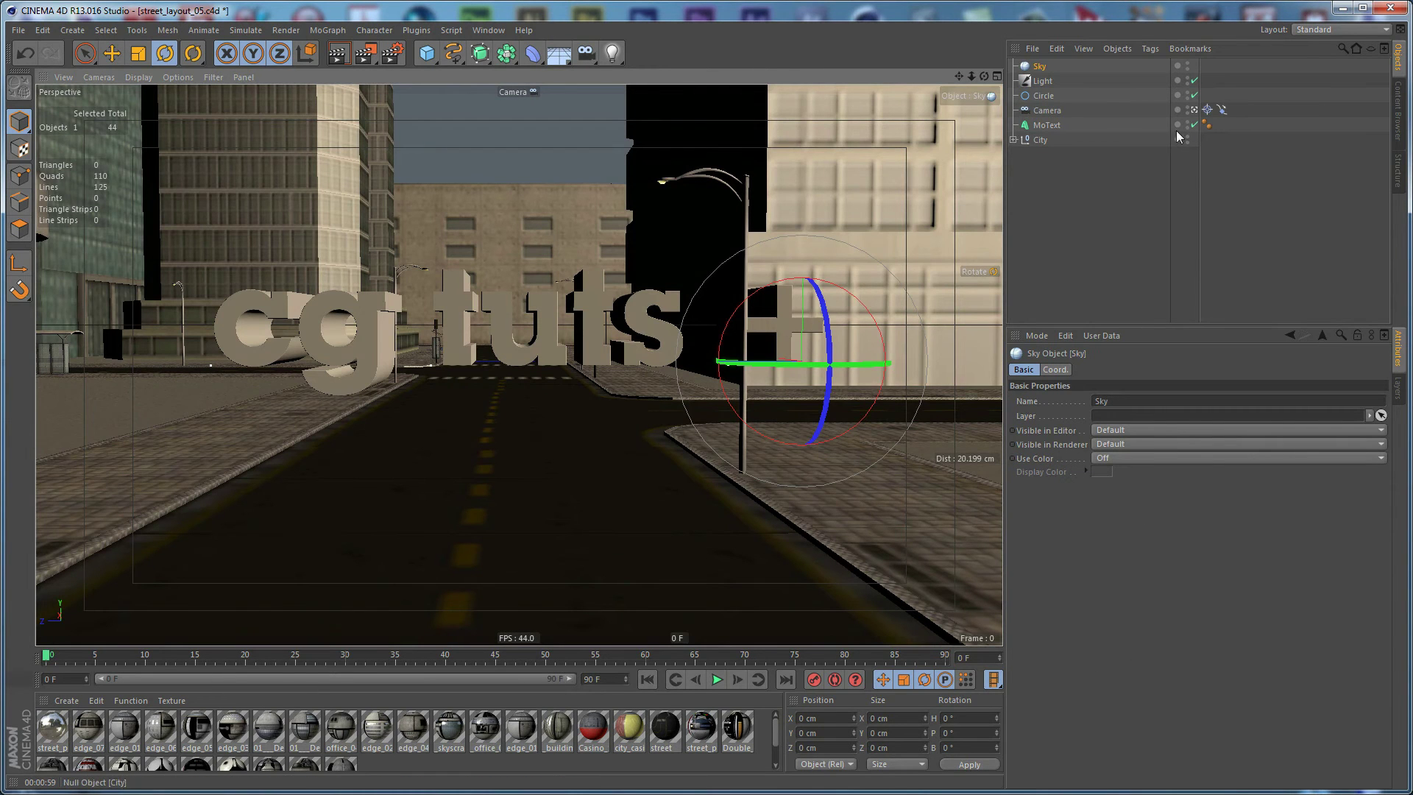
{"action": "left_click", "coordinate": [1401, 114]}
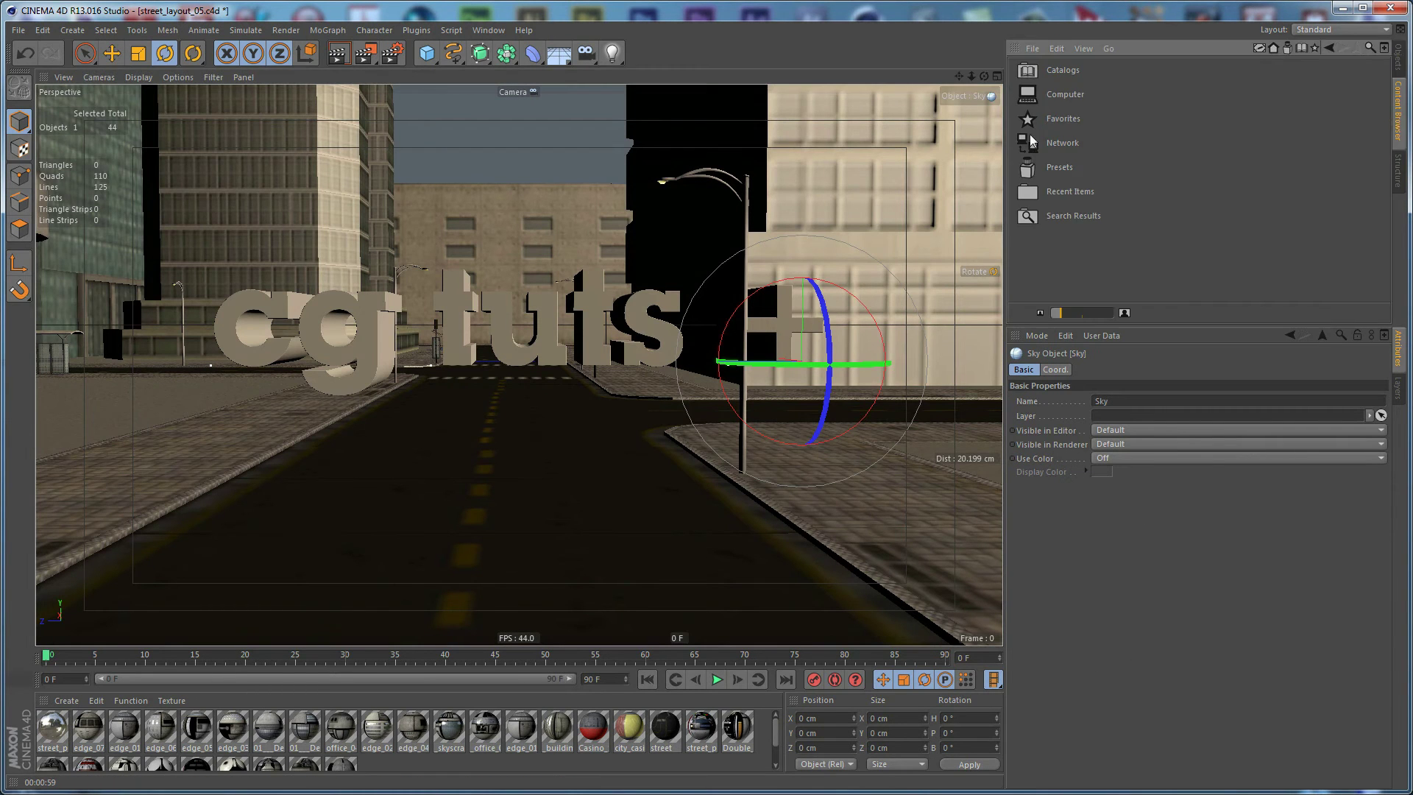
{"action": "double_click", "coordinate": [1050, 169]}
{"action": "double_click", "coordinate": [1300, 167]}
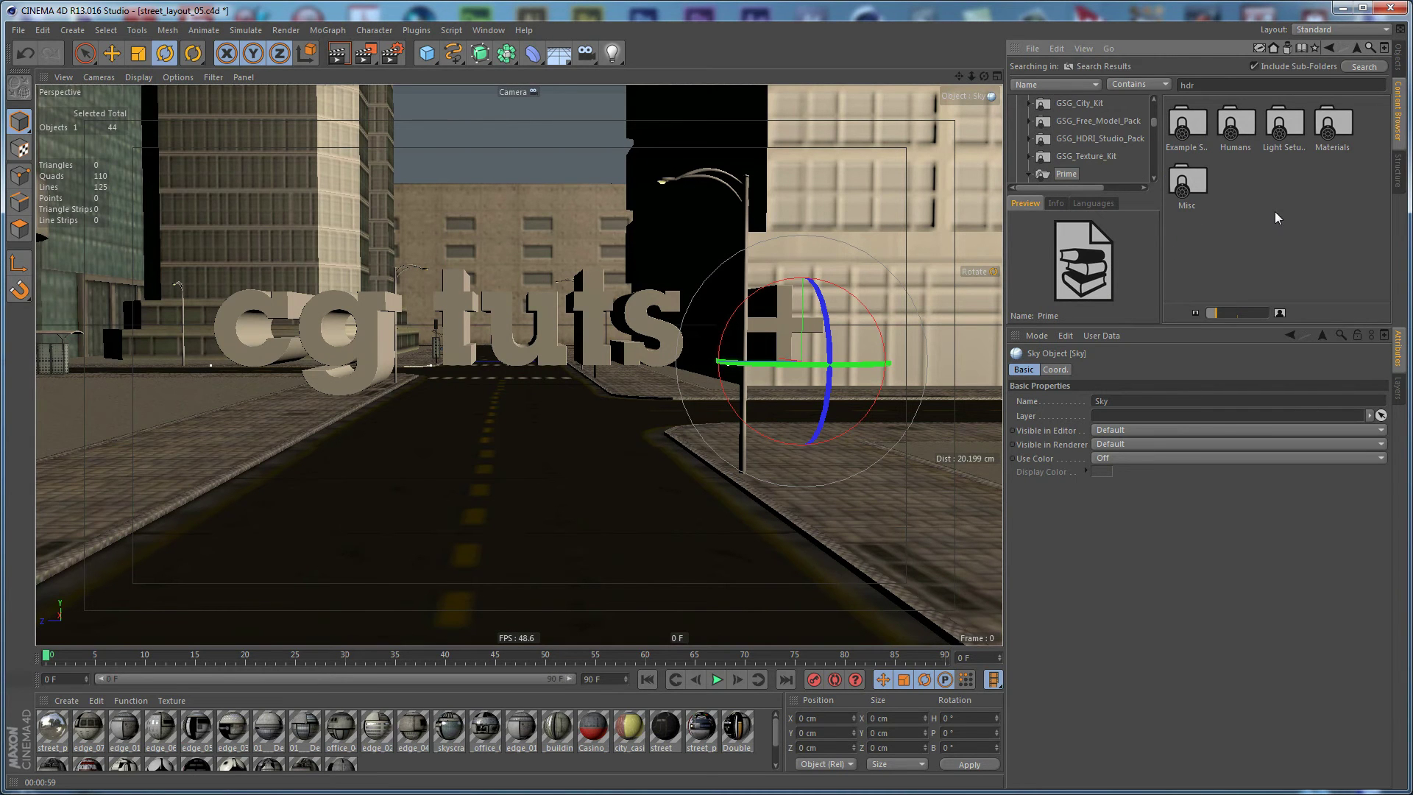
{"action": "double_click", "coordinate": [1329, 124]}
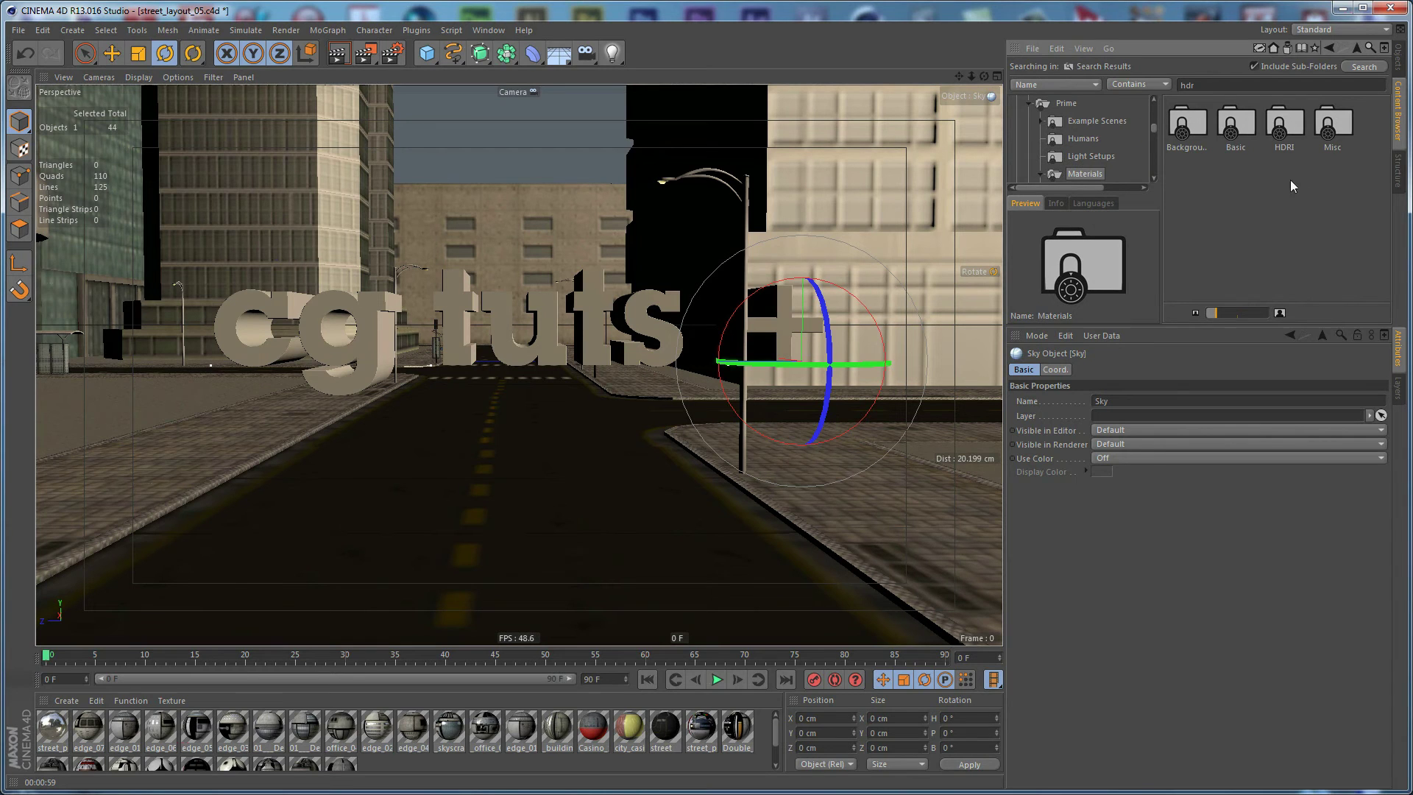
{"action": "double_click", "coordinate": [1292, 131]}
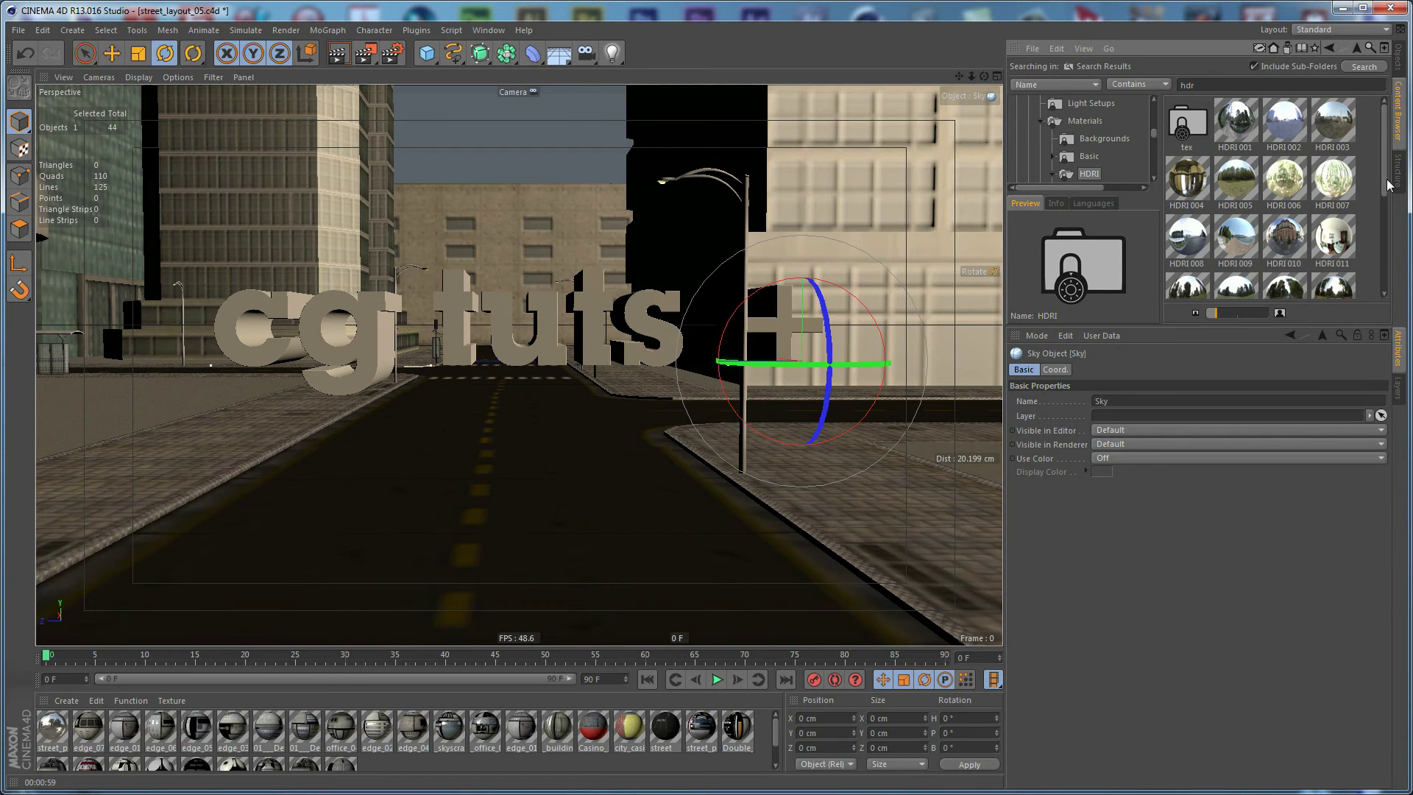
{"action": "scroll", "coordinate": [1388, 184], "scroll_direction": "down", "scroll_amount": 2}
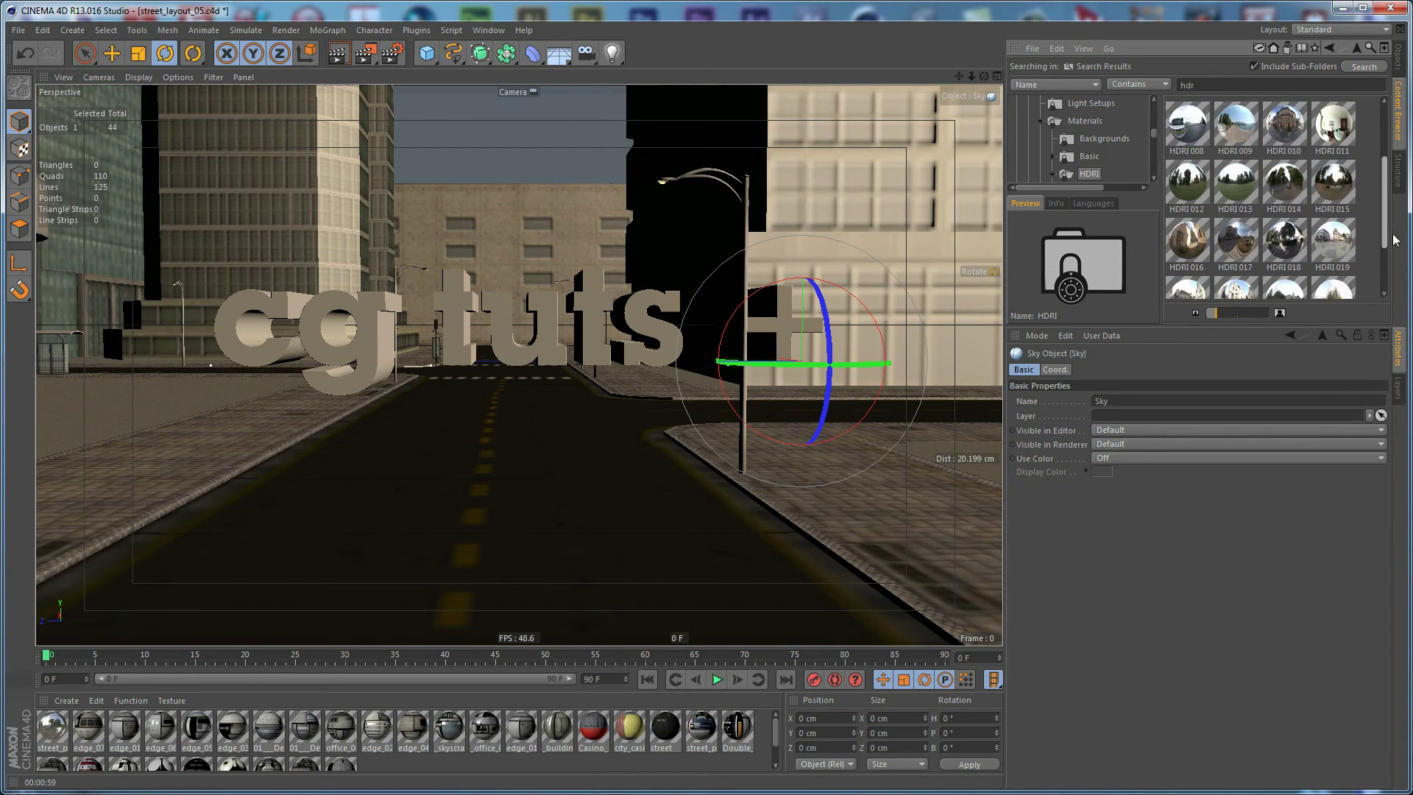
{"action": "scroll", "coordinate": [1393, 246], "scroll_direction": "down", "scroll_amount": 1}
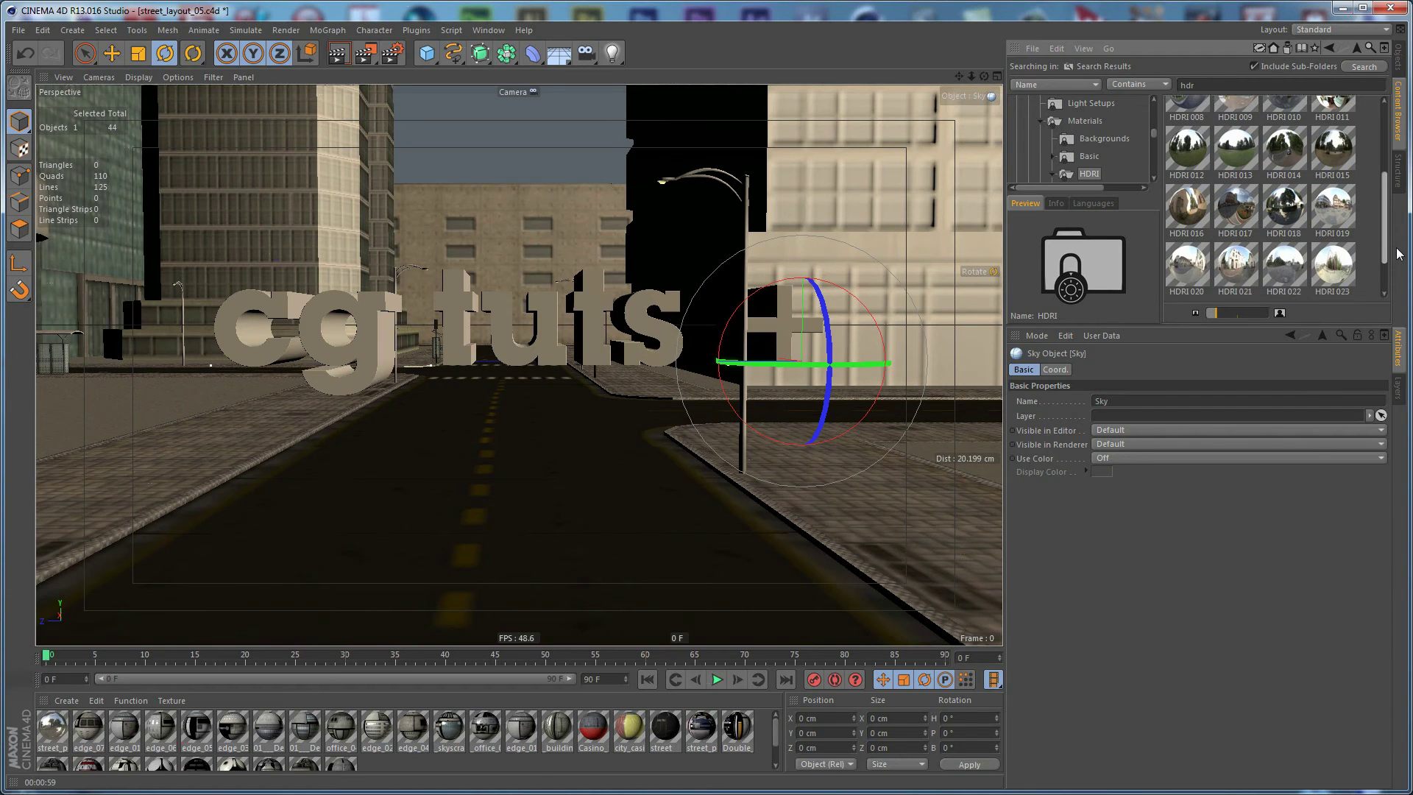
{"action": "scroll", "coordinate": [1399, 245], "scroll_direction": "up", "scroll_amount": 1}
{"action": "scroll", "coordinate": [1346, 206], "scroll_direction": "up", "scroll_amount": 2}
{"action": "left_click", "coordinate": [1286, 153]}
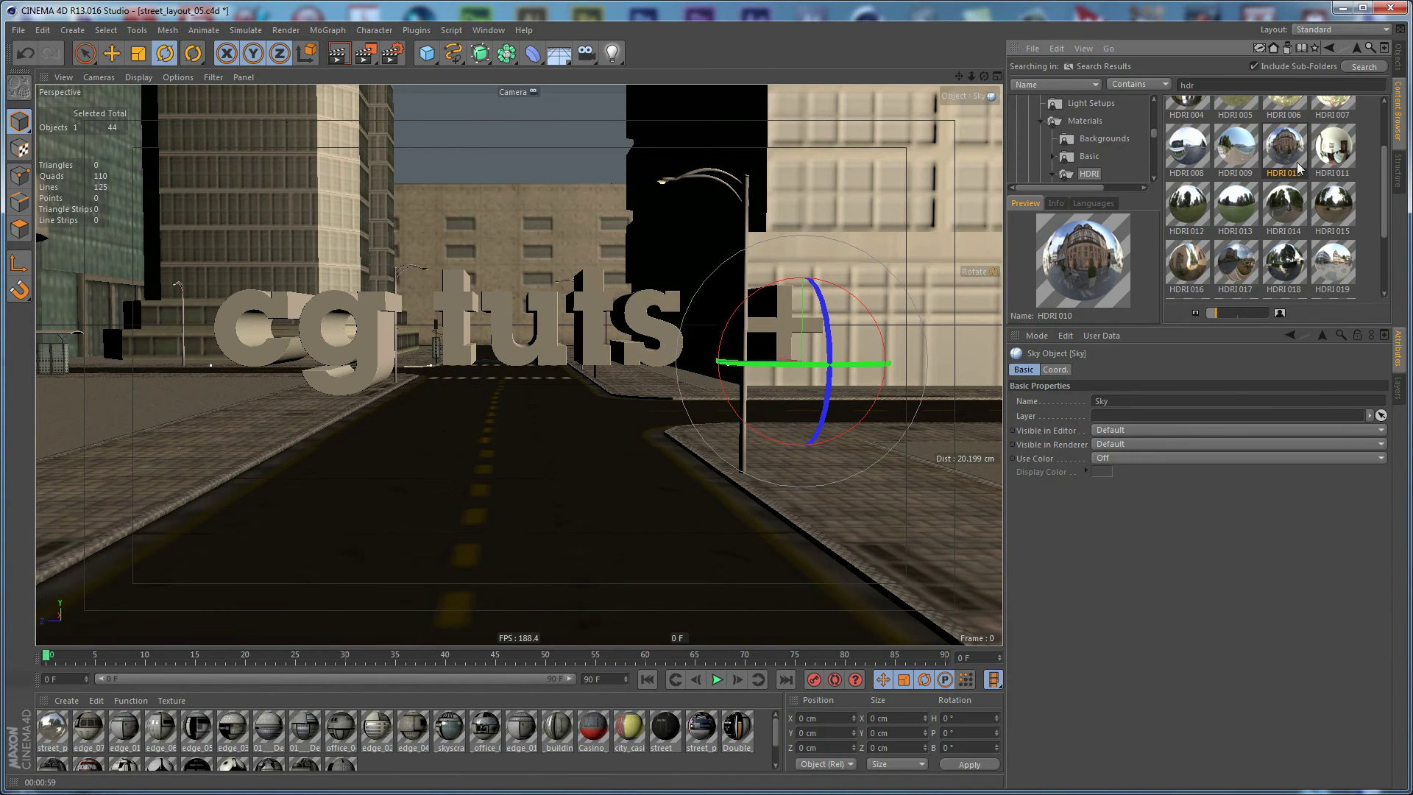
{"action": "left_click_drag", "start_coordinate": [1292, 150], "coordinate": [520, 772]}
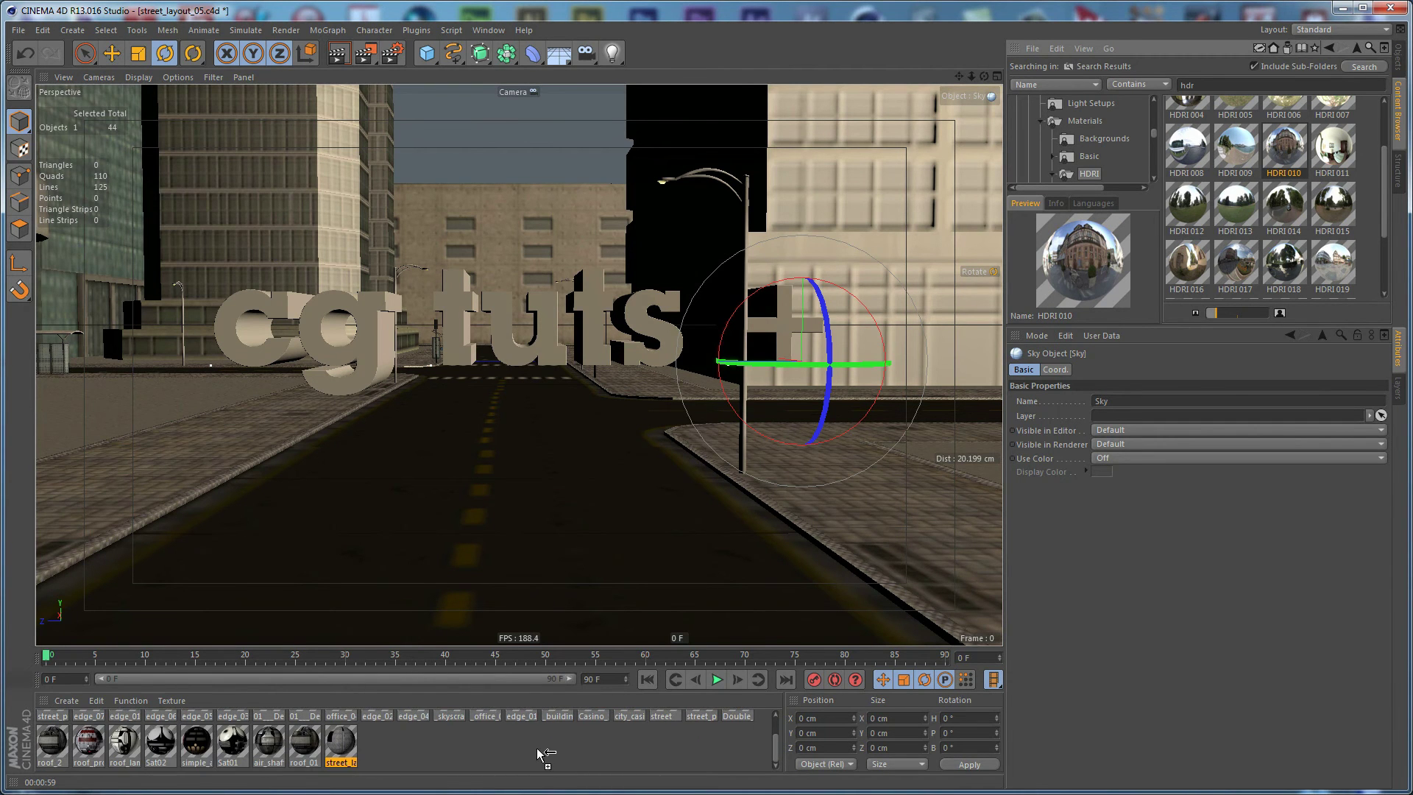
Apply HDRI 010 to the Sky and add a Compositing tag with Seen by Camera unchecked
{"action": "left_click", "coordinate": [1398, 63]}
{"action": "left_click_drag", "start_coordinate": [377, 750], "coordinate": [1043, 69]}
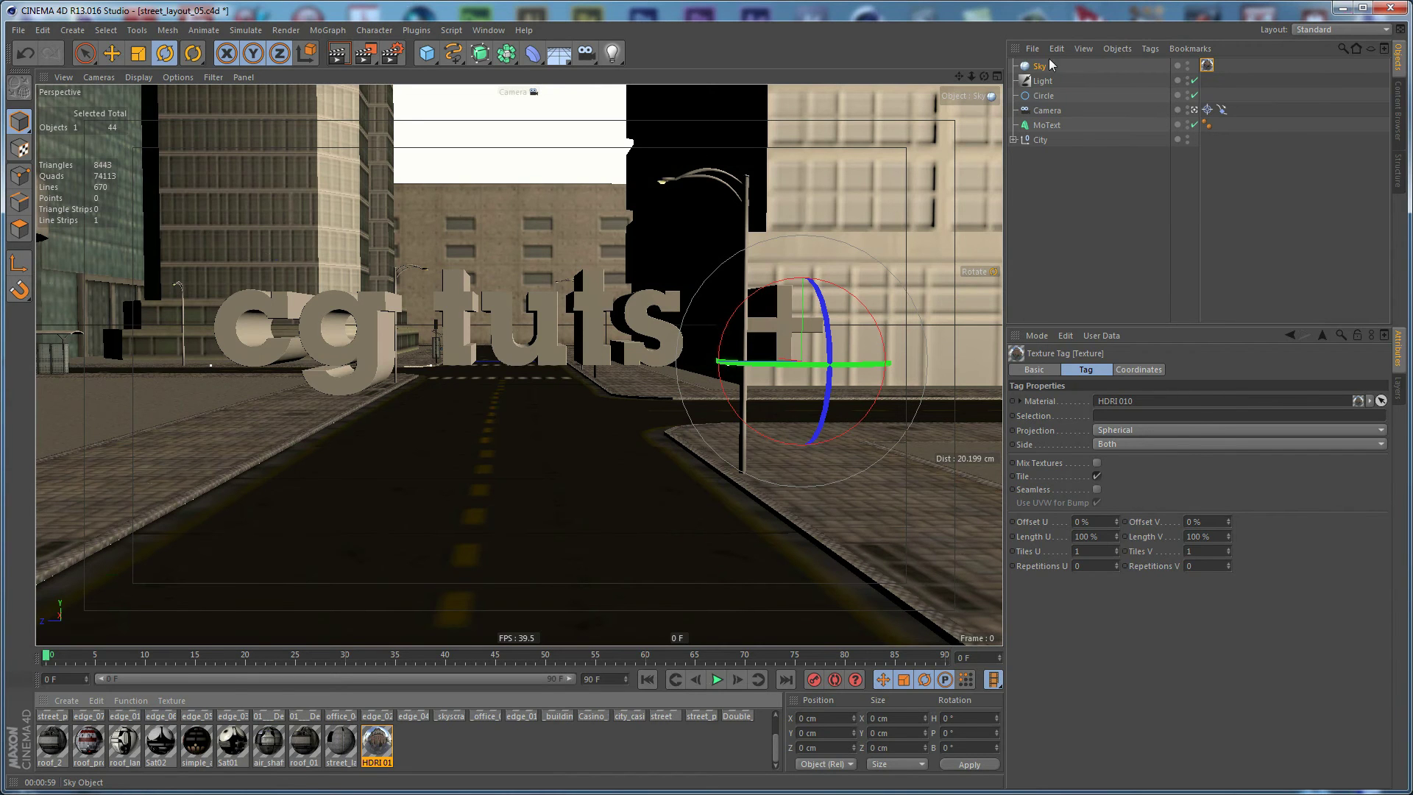
{"action": "right_click", "coordinate": [1044, 70]}
{"action": "mouse_move", "coordinate": [1089, 74]}
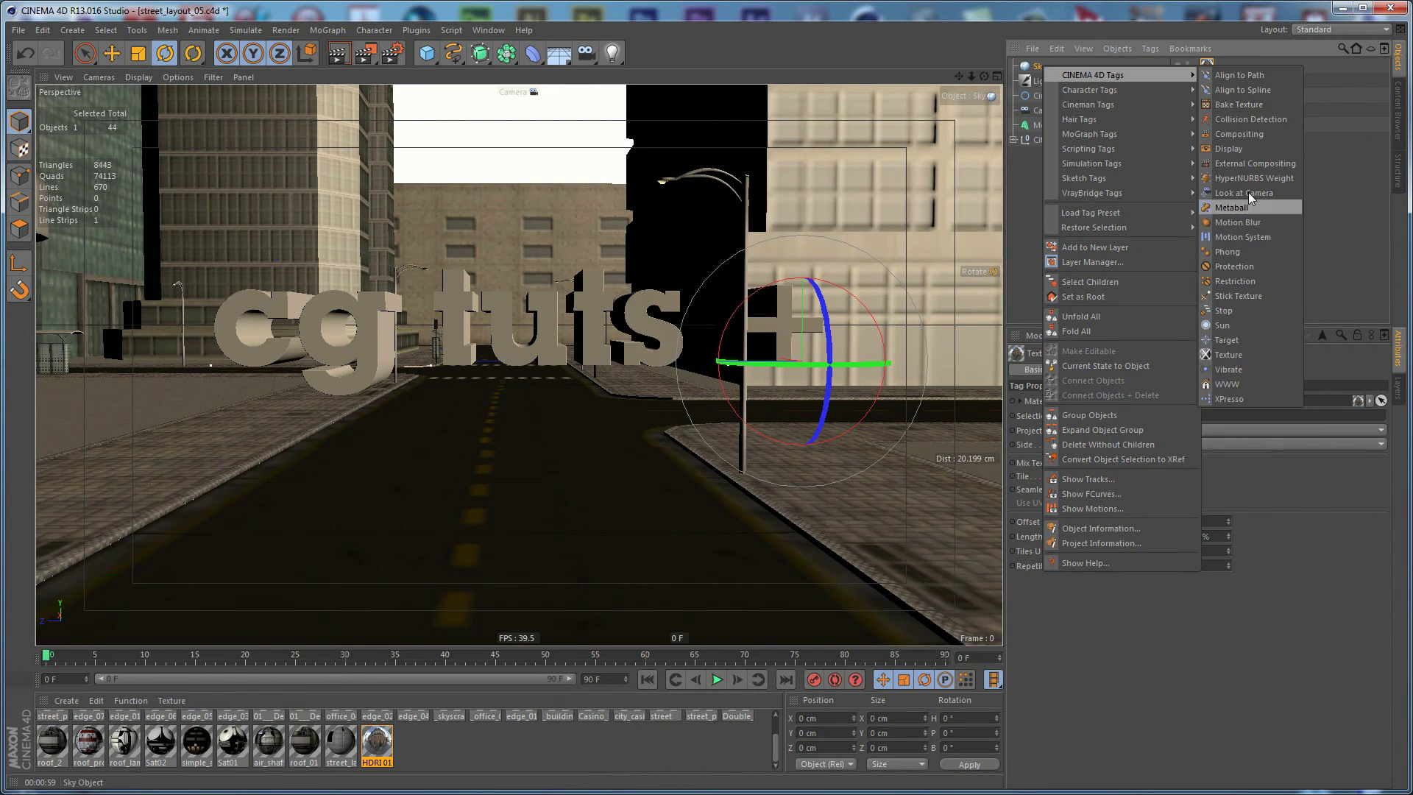
{"action": "left_click", "coordinate": [1254, 135]}
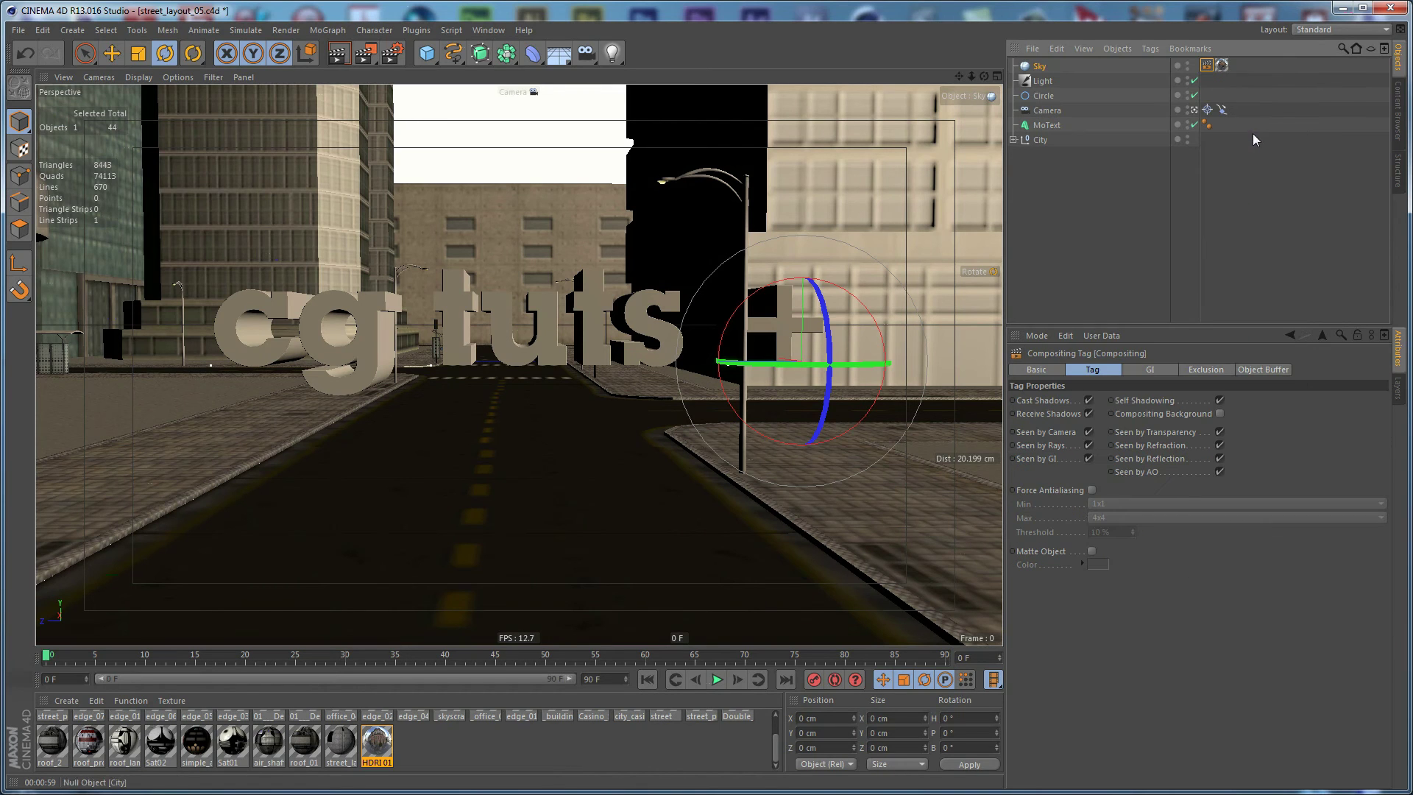
{"action": "left_click", "coordinate": [1088, 433]}
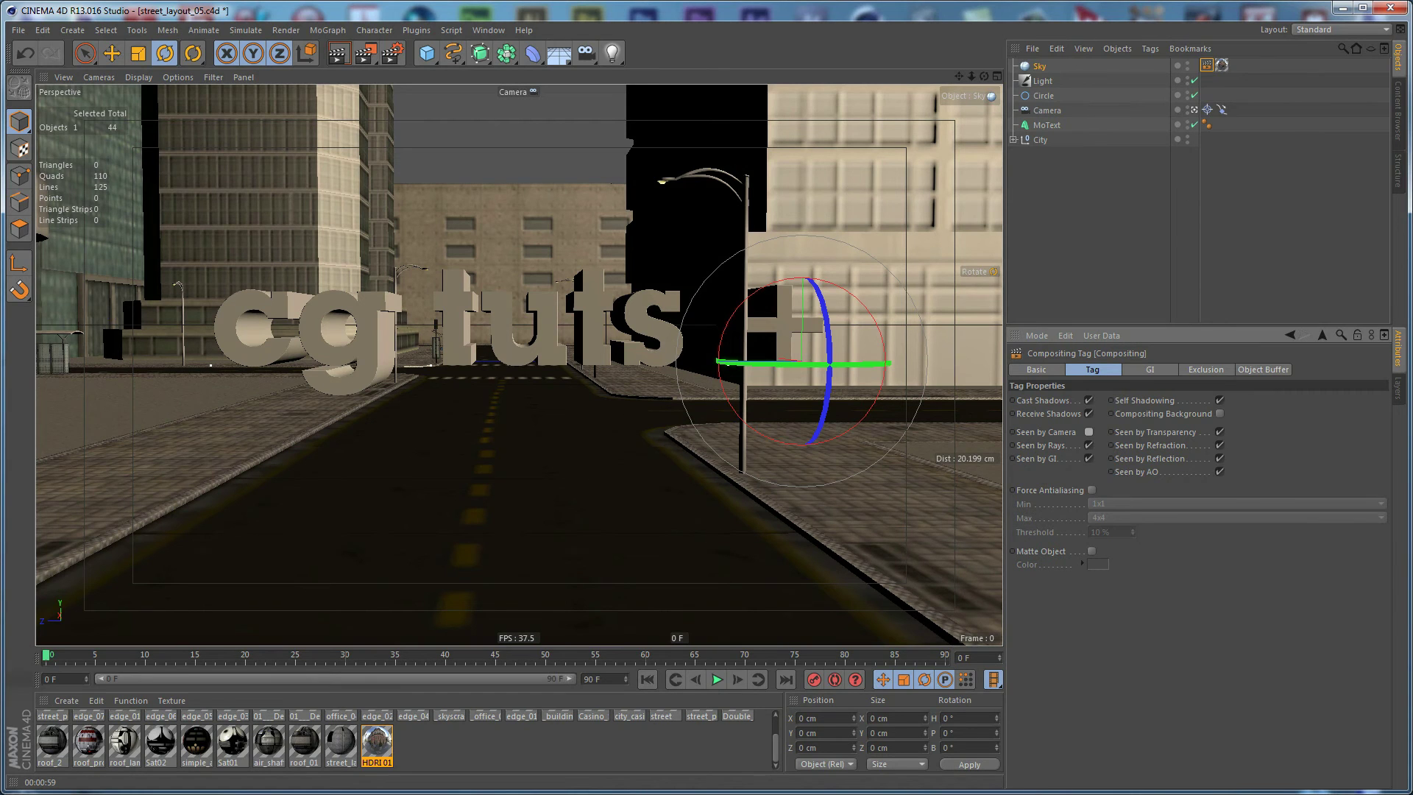
Apply the gold_scratches material from Presets > Video_Copilot > Pro_Shaders > Metal to the cg tuts text
{"action": "left_click", "coordinate": [1400, 112]}
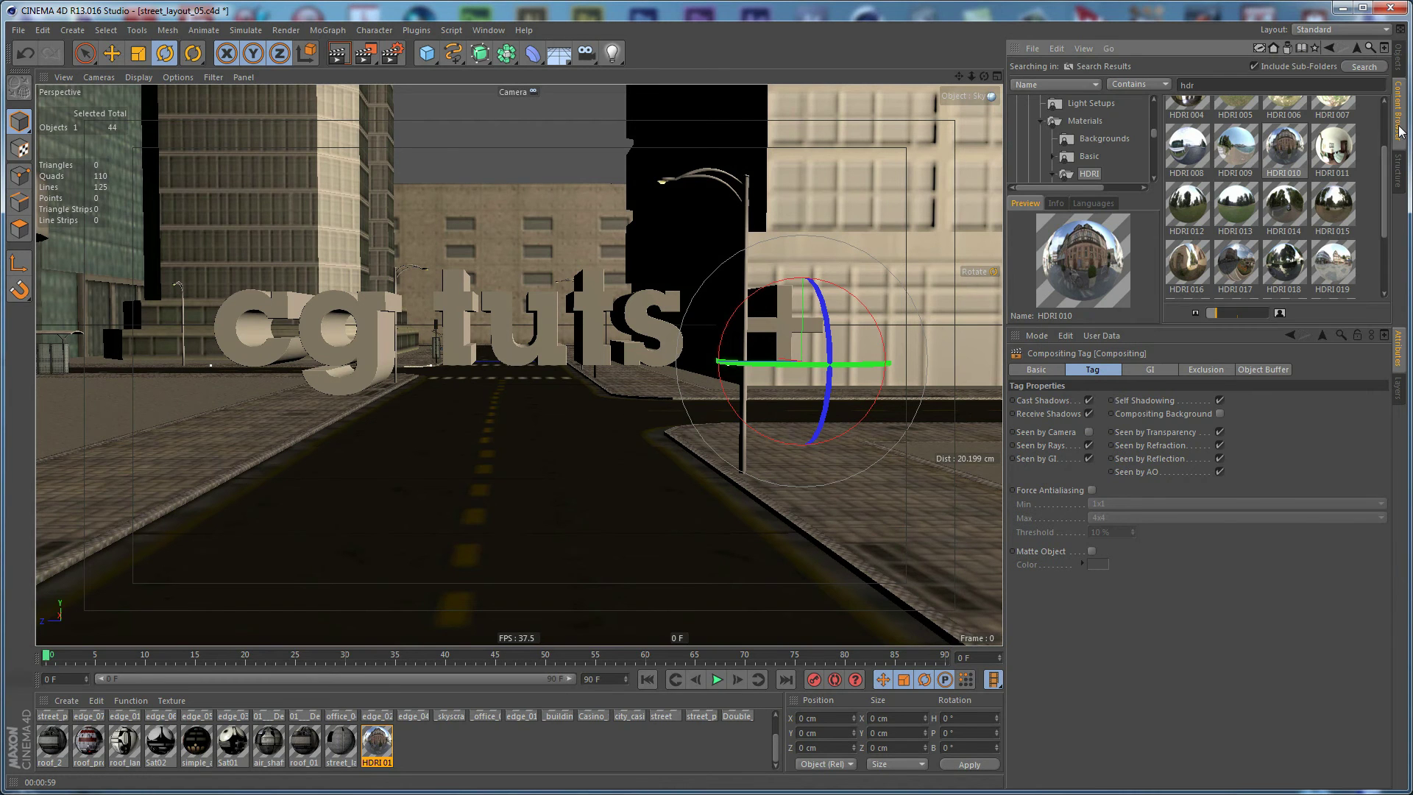
{"action": "left_click", "coordinate": [1358, 63]}
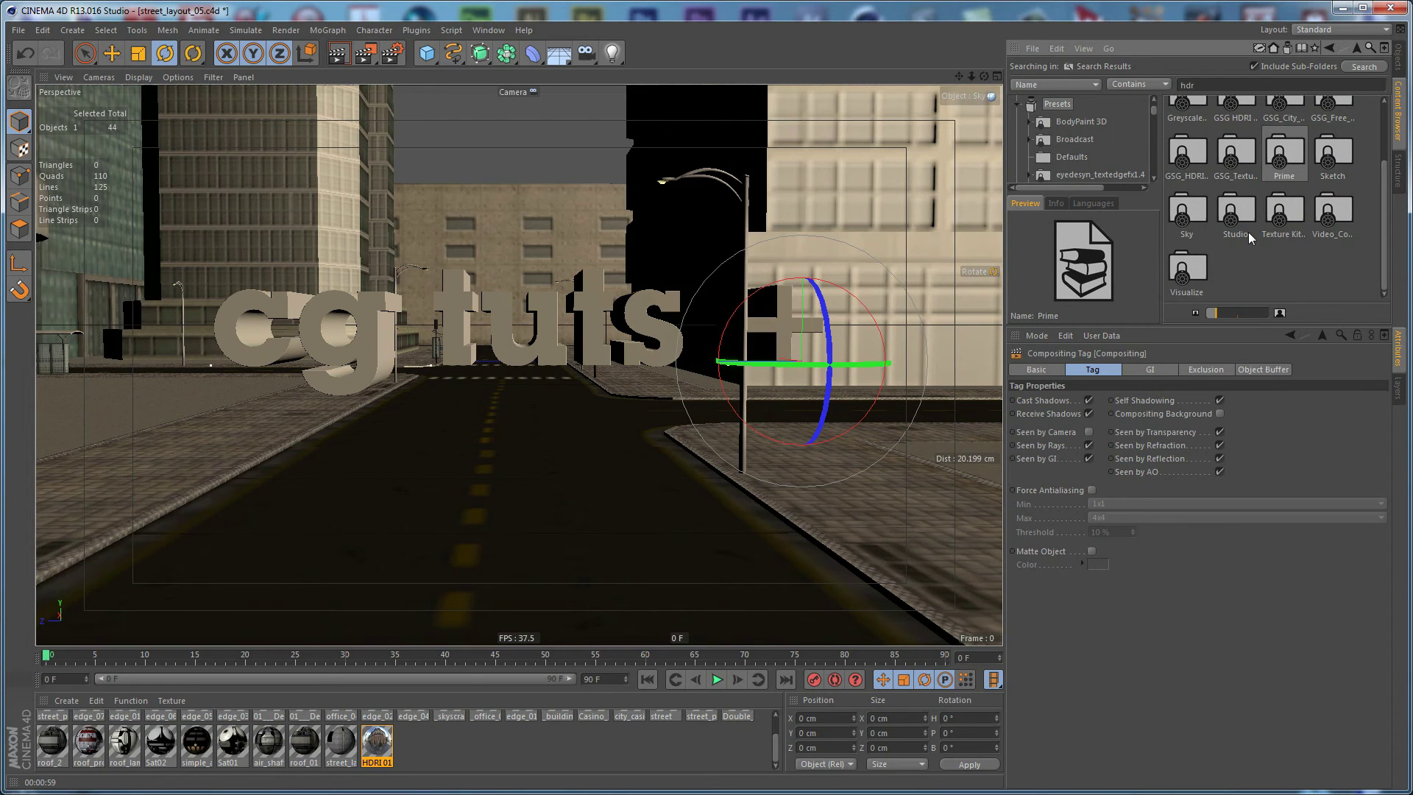
{"action": "double_click", "coordinate": [1341, 207]}
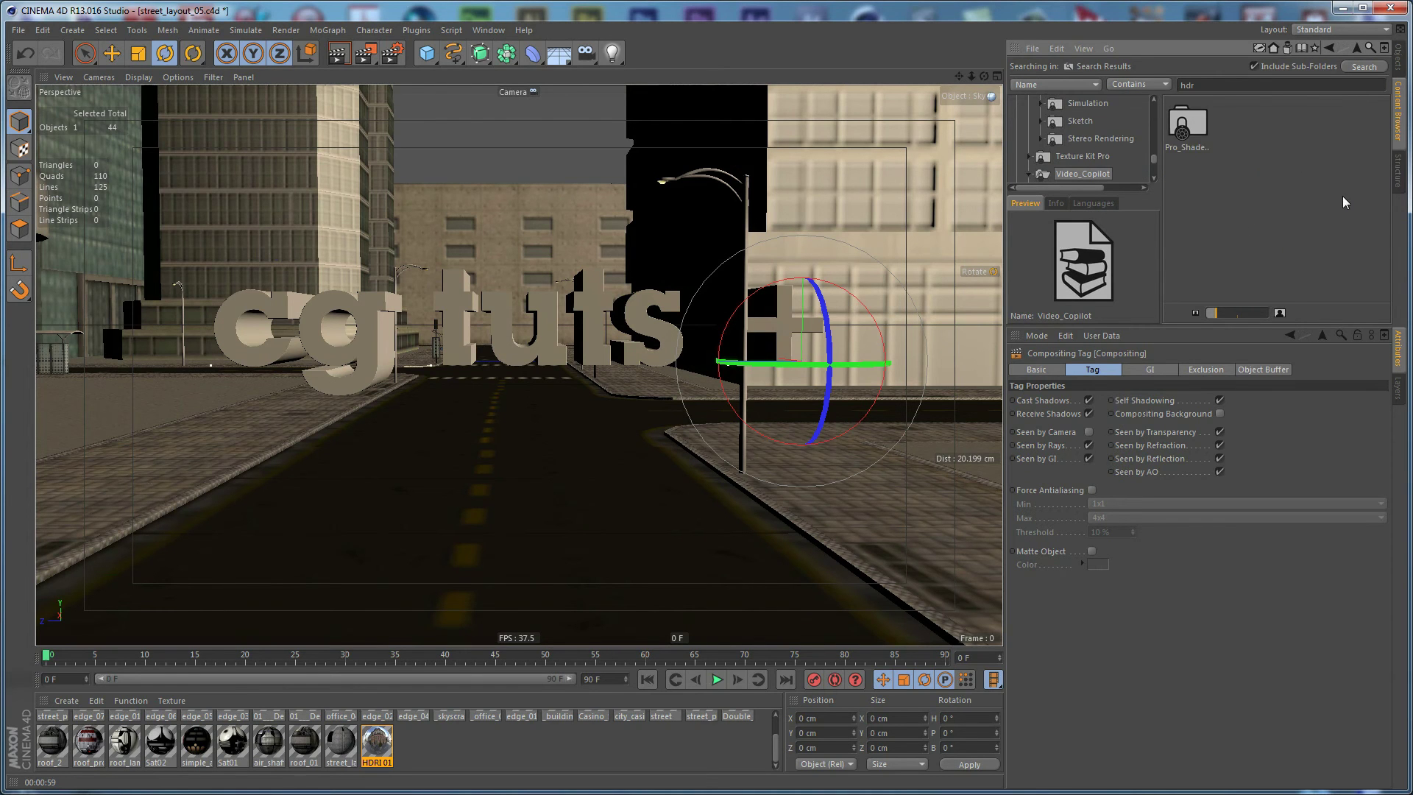
{"action": "double_click", "coordinate": [1187, 125]}
{"action": "double_click", "coordinate": [1332, 127]}
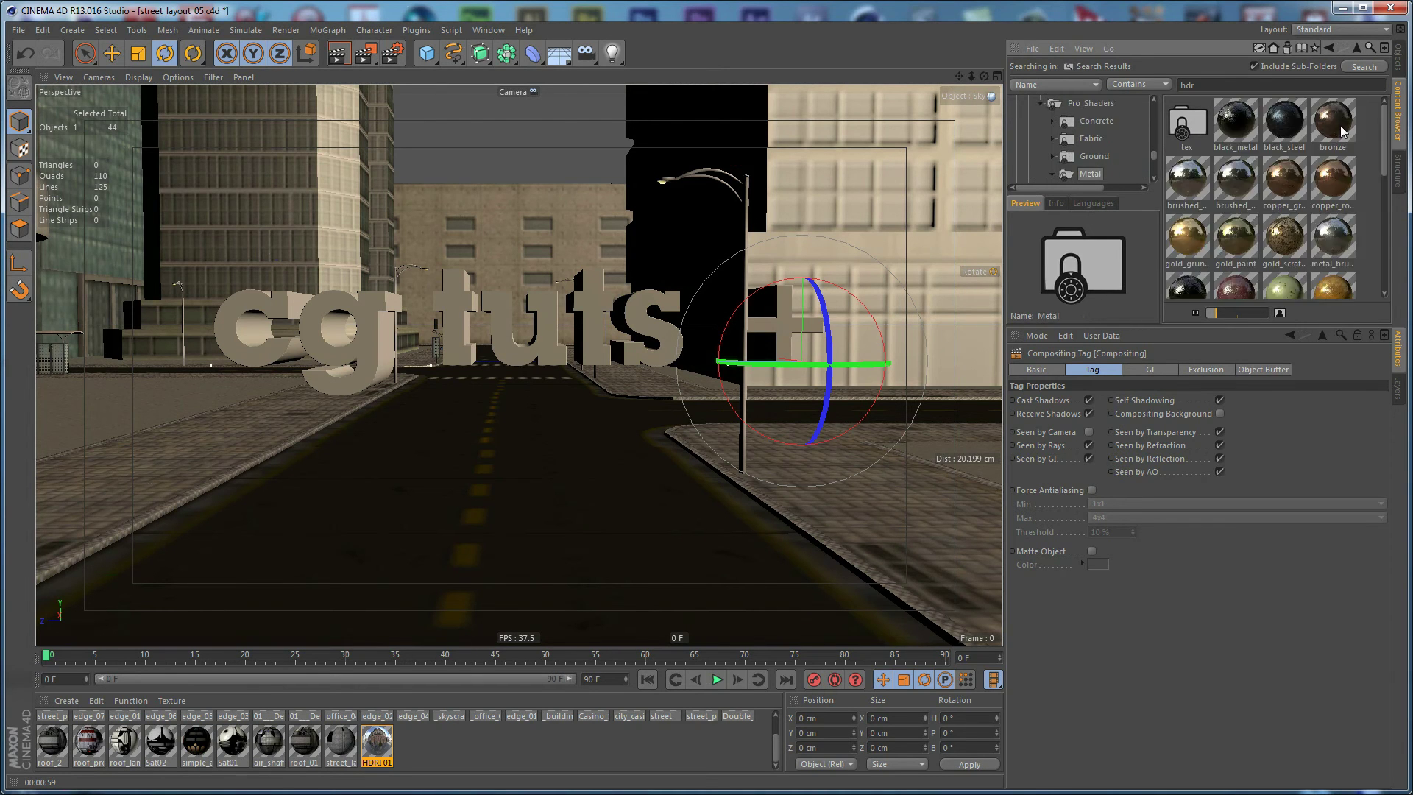
{"action": "left_click", "coordinate": [1287, 242]}
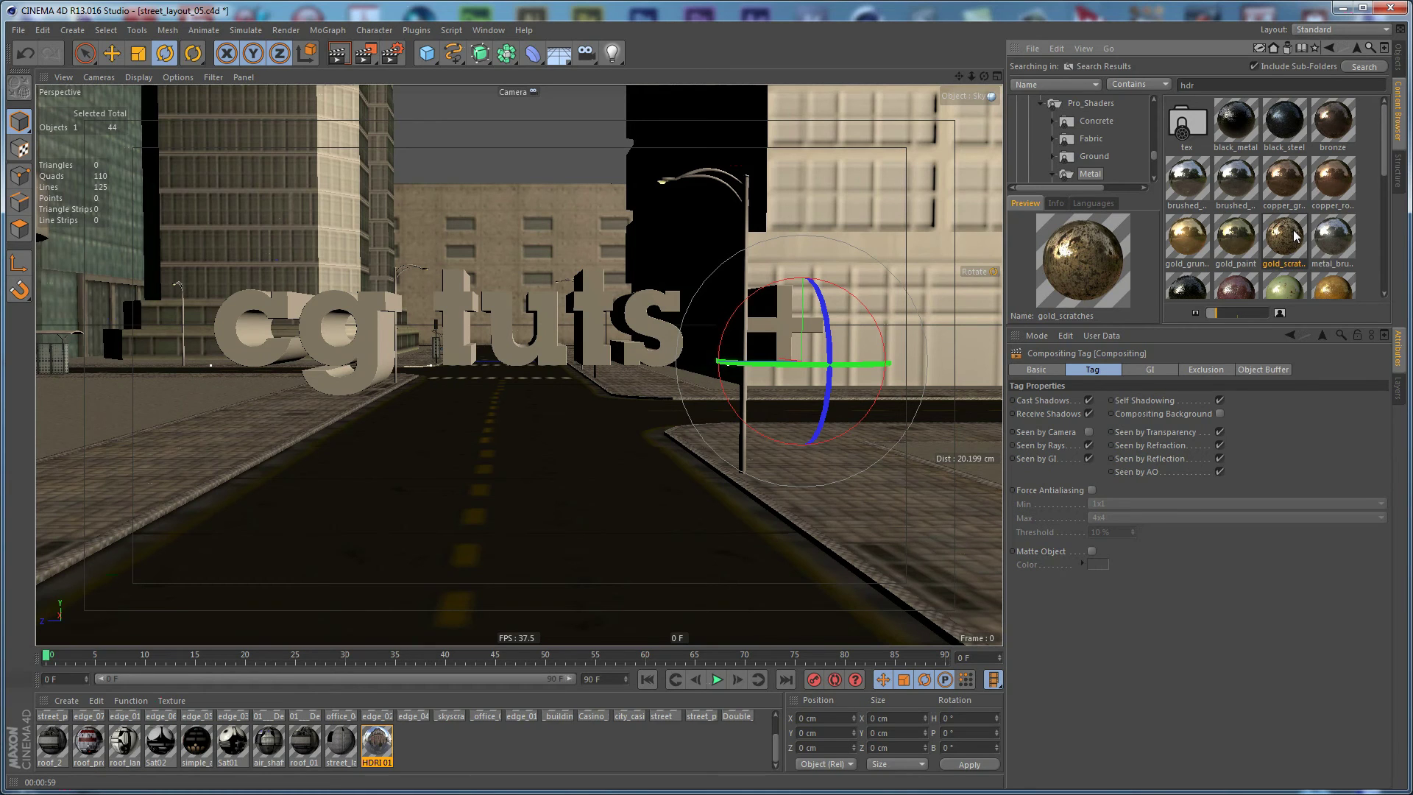
{"action": "left_click_drag", "start_coordinate": [1288, 238], "coordinate": [661, 342]}
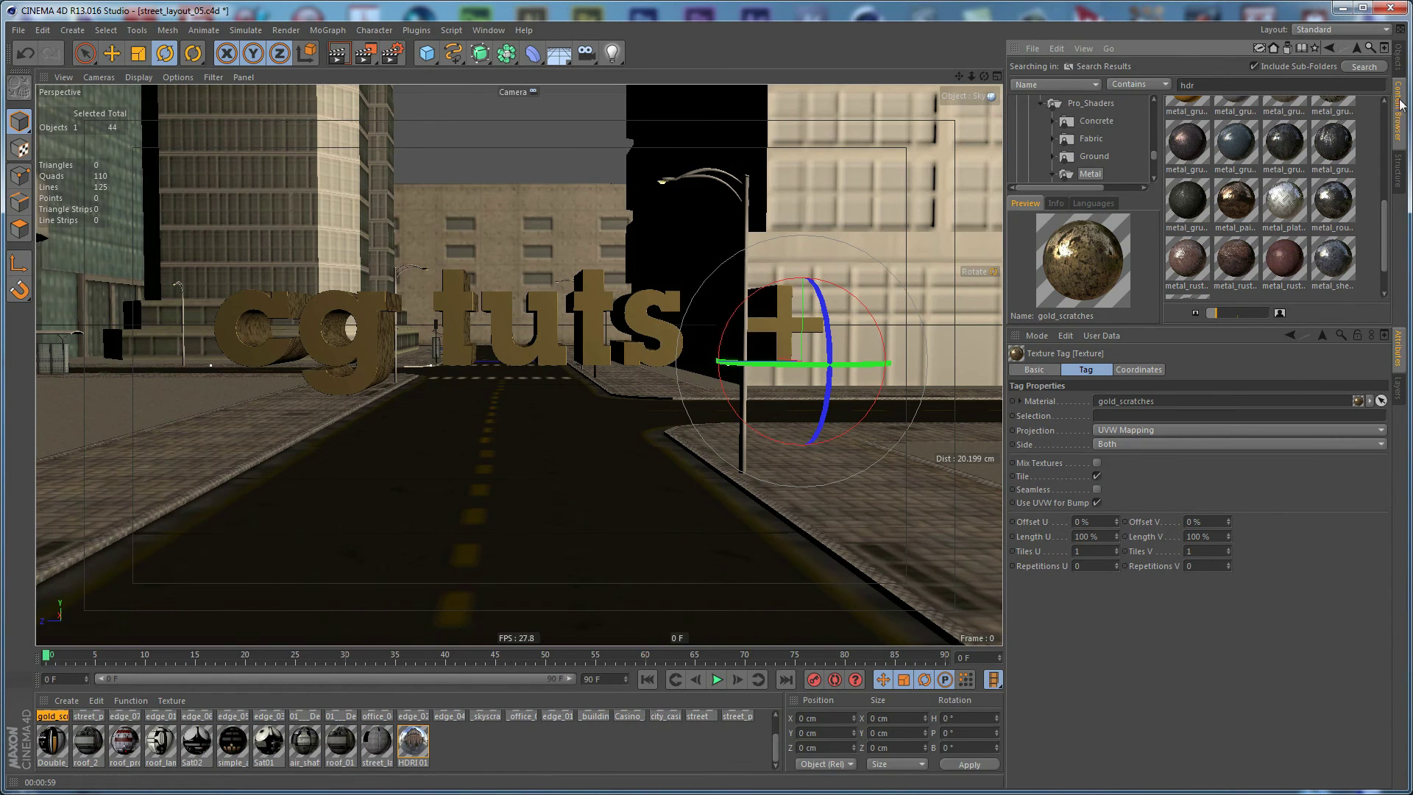
Set the texture projection to Cubic, with Length U 20% and 5 vertical tiles
{"action": "left_click", "coordinate": [1398, 66]}
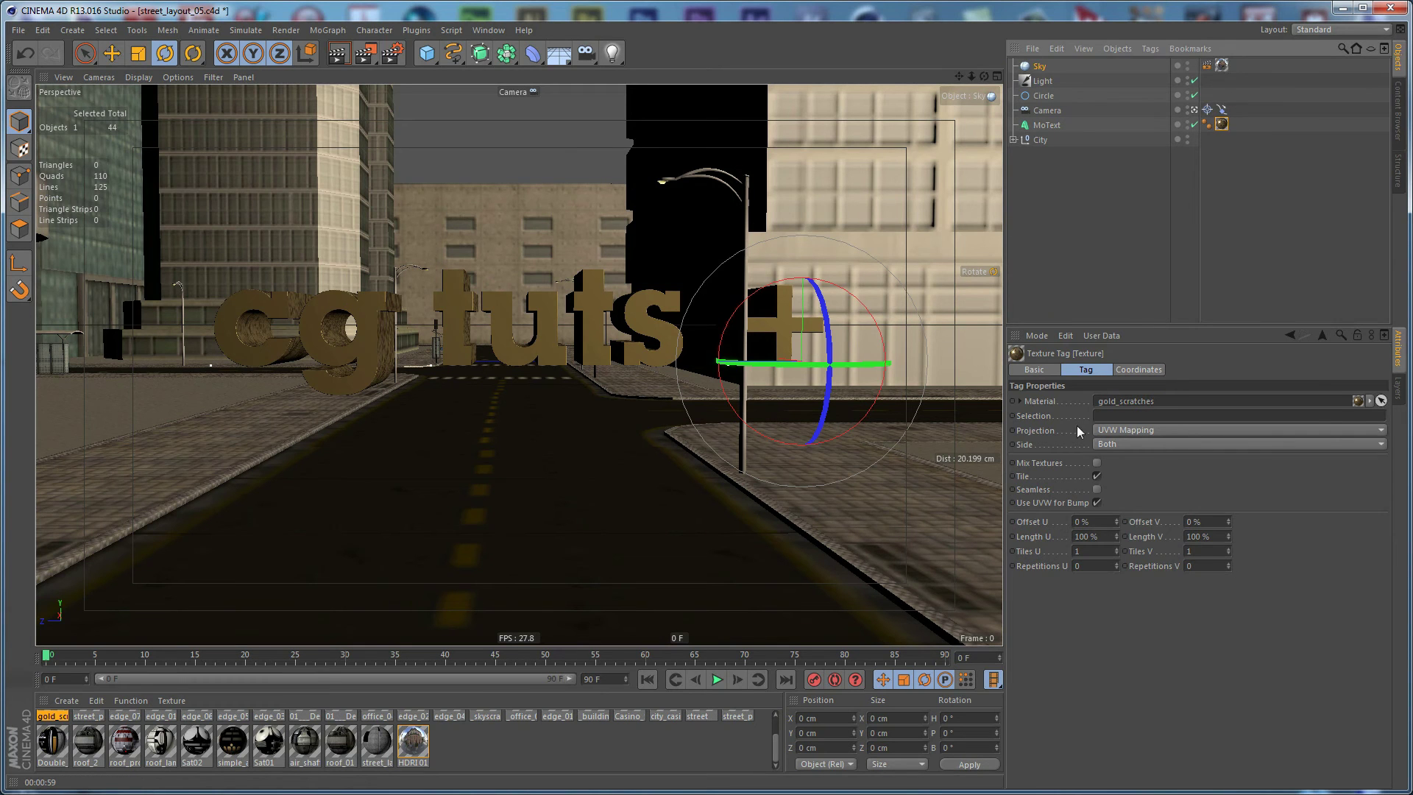
{"action": "left_click", "coordinate": [1146, 431]}
{"action": "left_click", "coordinate": [1128, 490]}
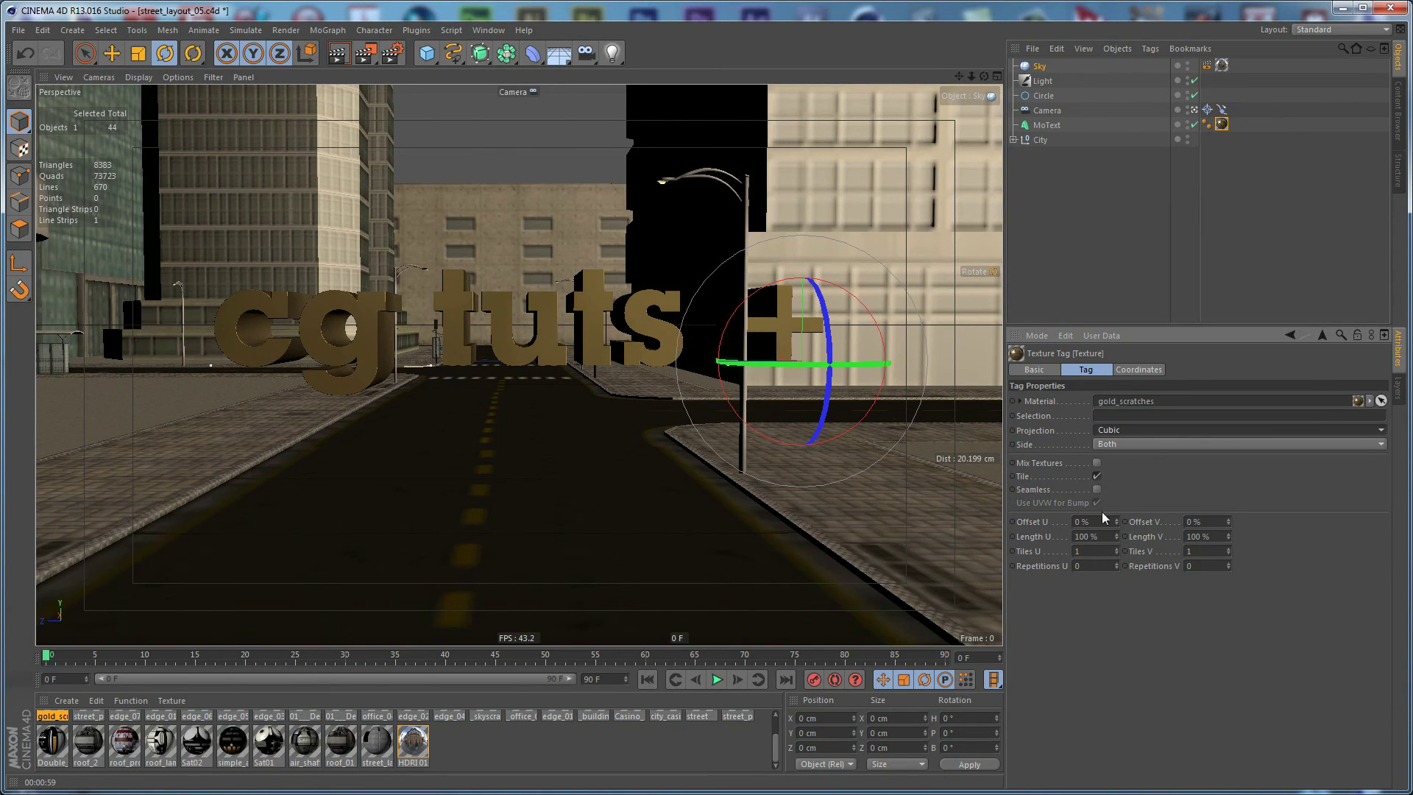
{"action": "double_click", "coordinate": [1103, 536]}
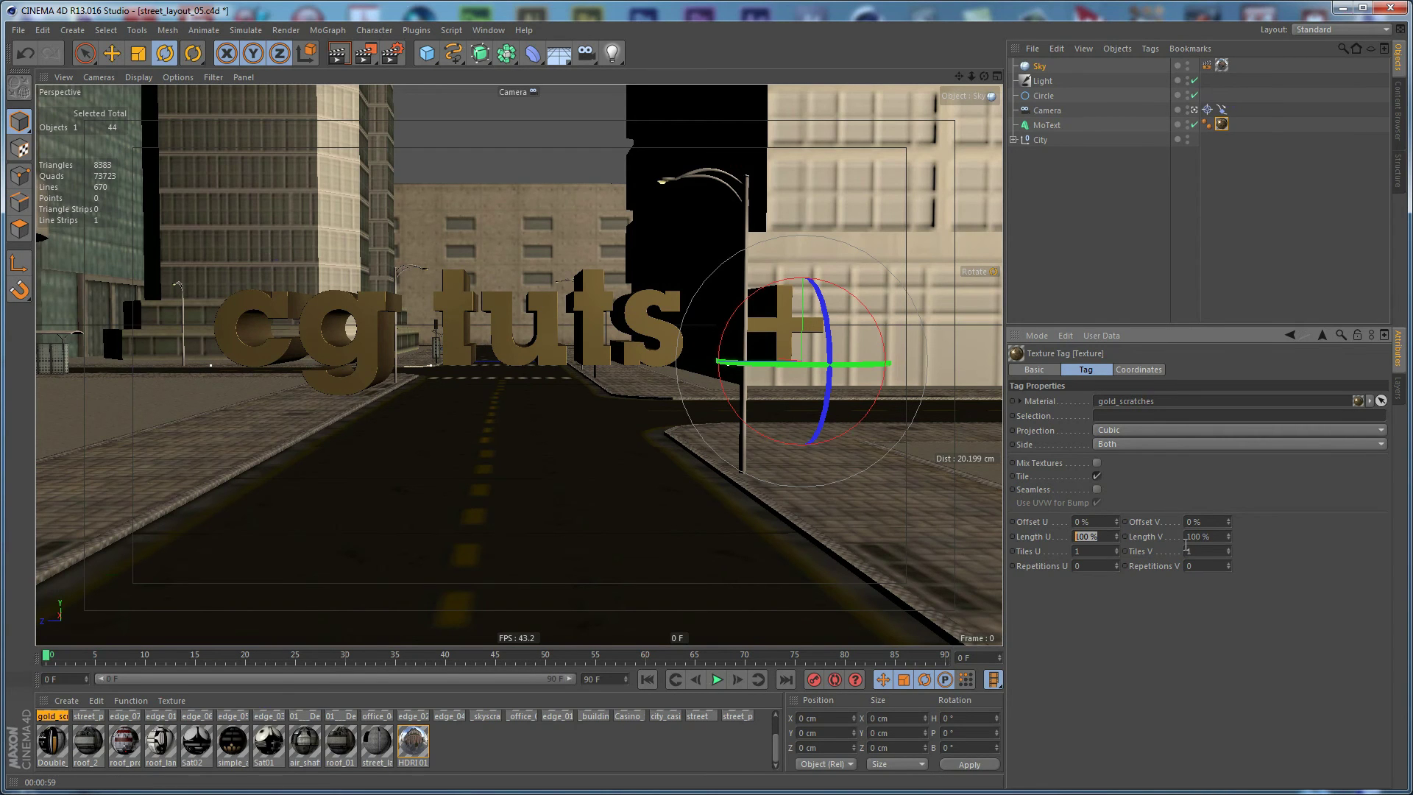
{"action": "type", "text": "20"}
{"action": "key", "text": "Return"}
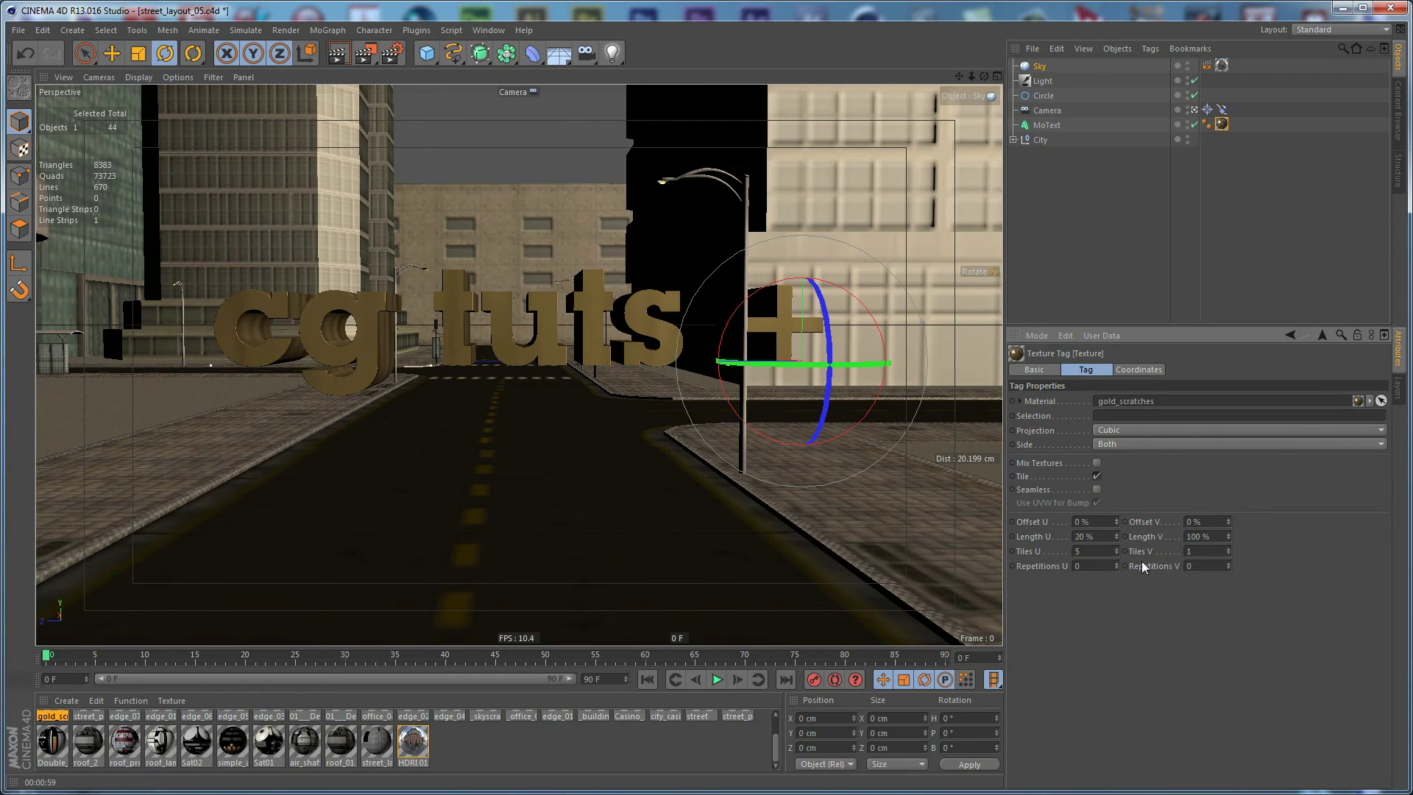
{"action": "type", "text": "5"}
{"action": "key", "text": "Return"}
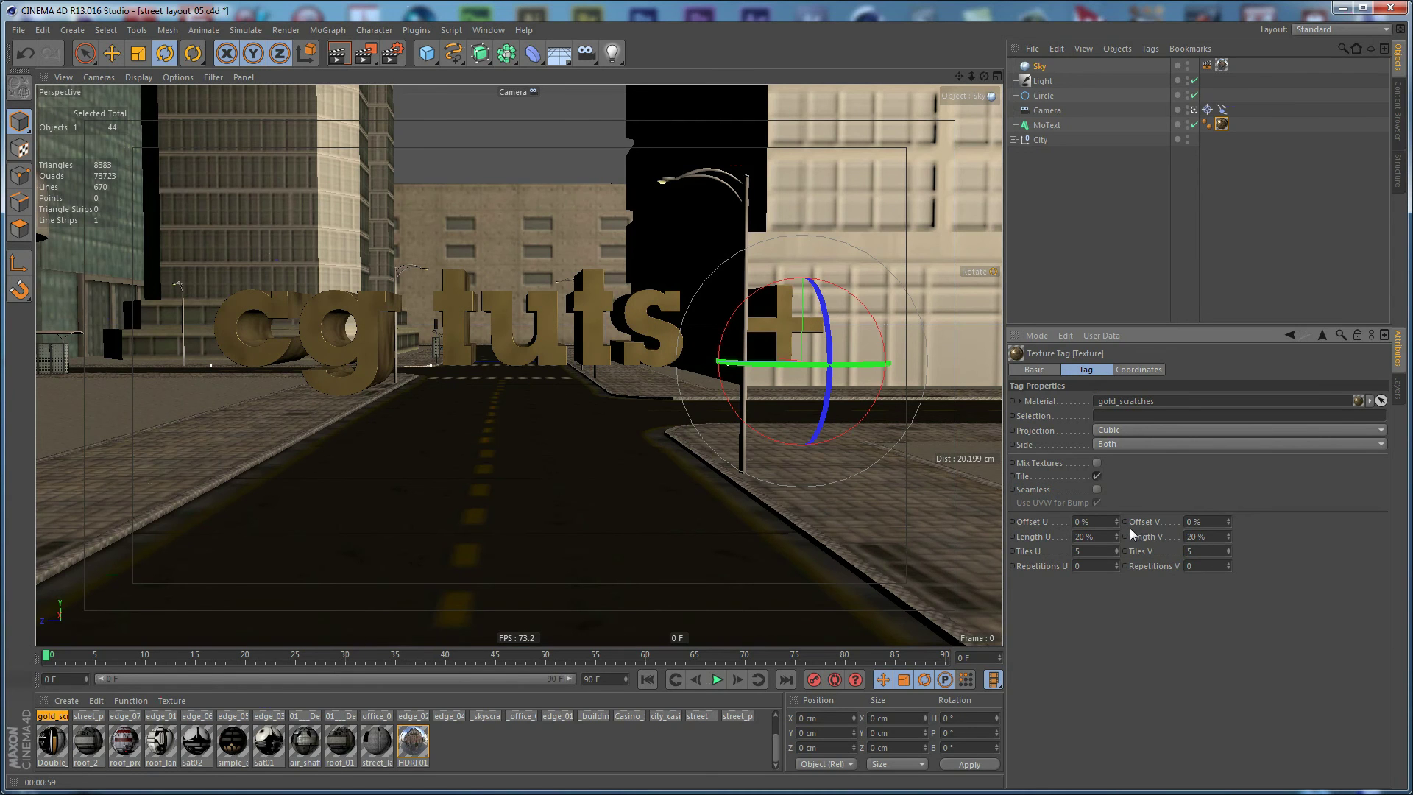
Raise Tiles U and V through 15 and 25 to a final 50 each
{"action": "double_click", "coordinate": [1105, 550]}
{"action": "type", "text": "15"}
{"action": "key", "text": "Tab"}
{"action": "type", "text": "15"}
{"action": "key", "text": "Return"}
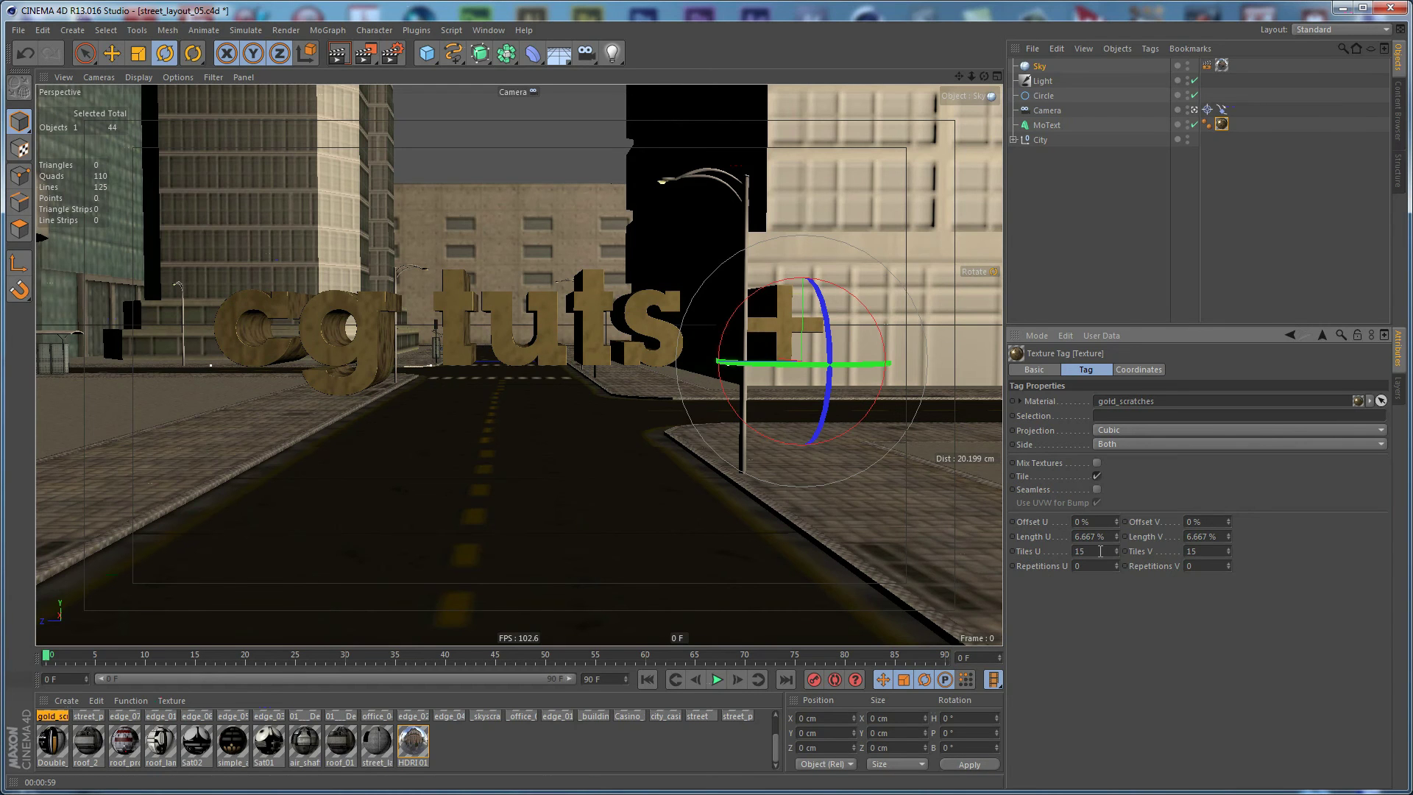
{"action": "key", "text": "BackSpace"}
{"action": "key", "text": "BackSpace"}
{"action": "type", "text": "25"}
{"action": "key", "text": "Tab"}
{"action": "type", "text": "25"}
{"action": "key", "text": "Return"}
{"action": "key", "text": "BackSpace"}
{"action": "key", "text": "BackSpace"}
{"action": "type", "text": "50"}
{"action": "key", "text": "Tab"}
{"action": "type", "text": "50"}
{"action": "key", "text": "Return"}
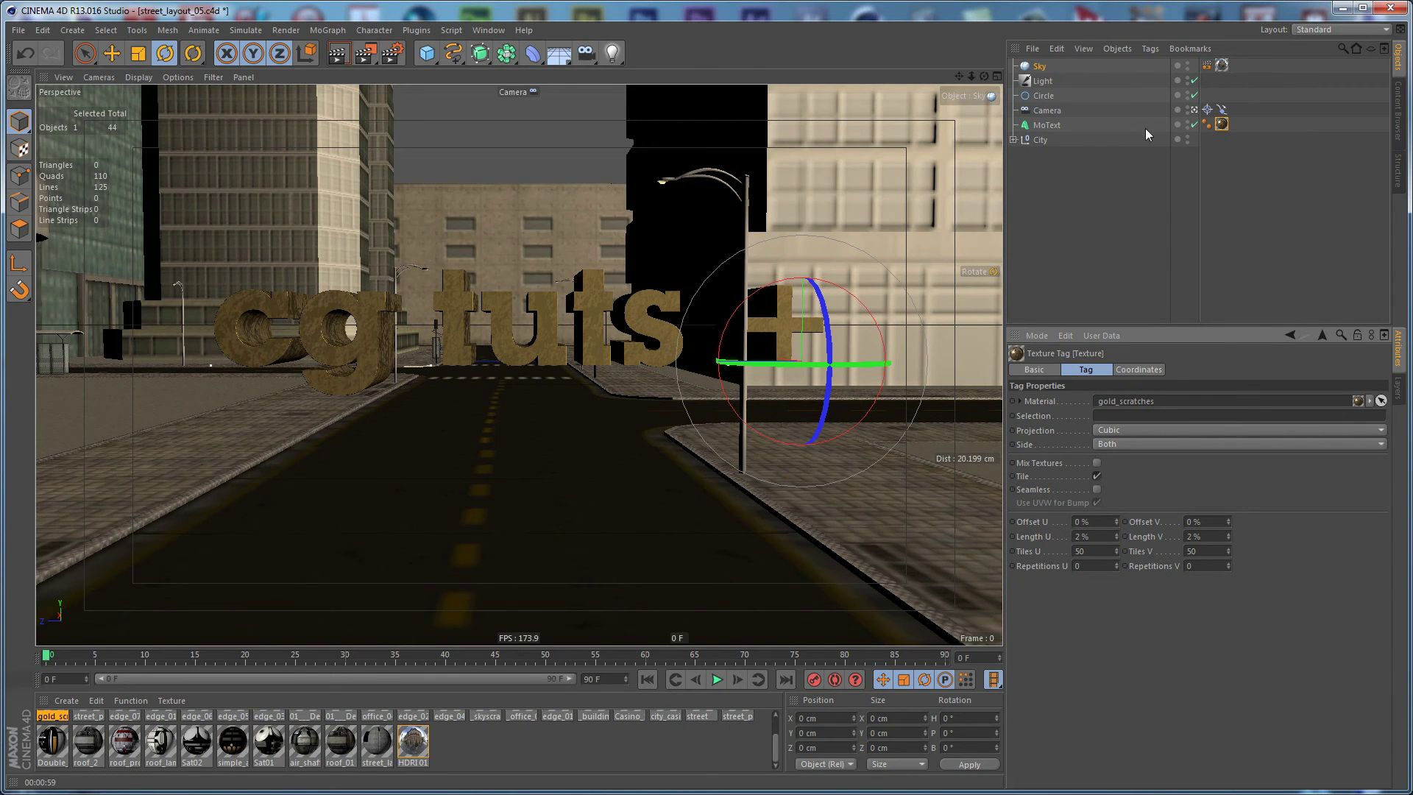
{"action": "left_click", "coordinate": [1060, 125]}
Set the MoText end cap fillet radius to 0.01 cm, then deselect the text
{"action": "left_click", "coordinate": [1126, 372]}
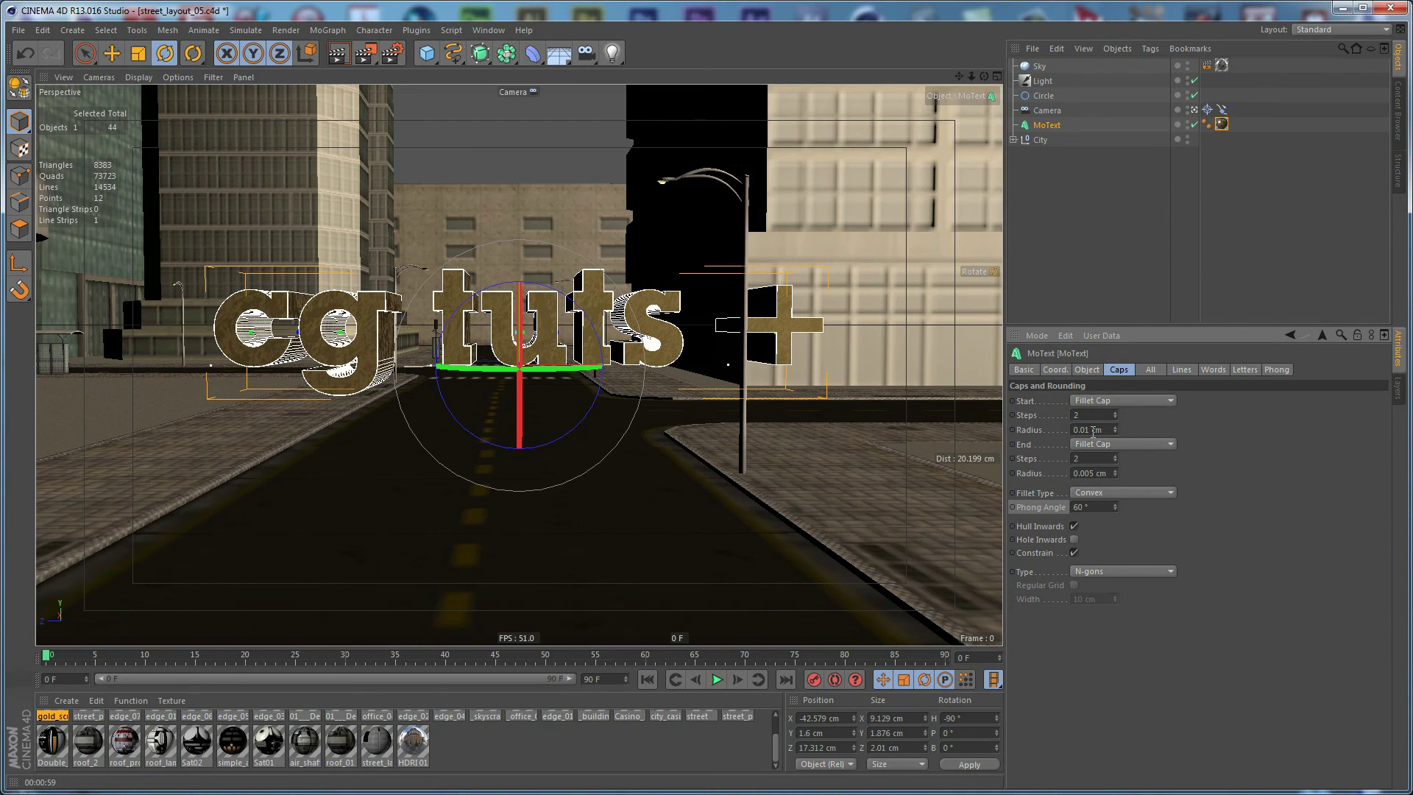
{"action": "double_click", "coordinate": [1104, 473]}
{"action": "type", "text": "0.01"}
{"action": "key", "text": "Return"}
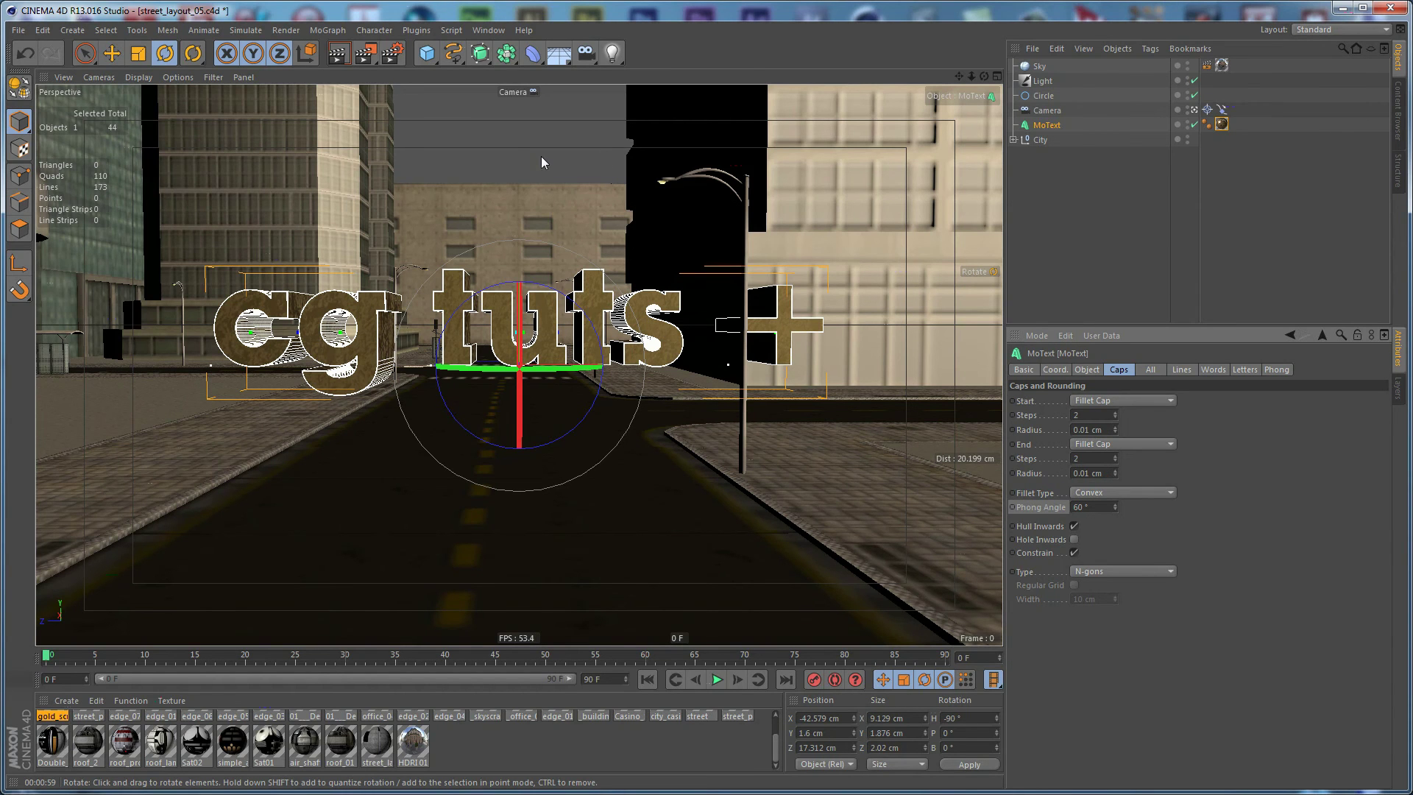
{"action": "left_click", "coordinate": [541, 156]}
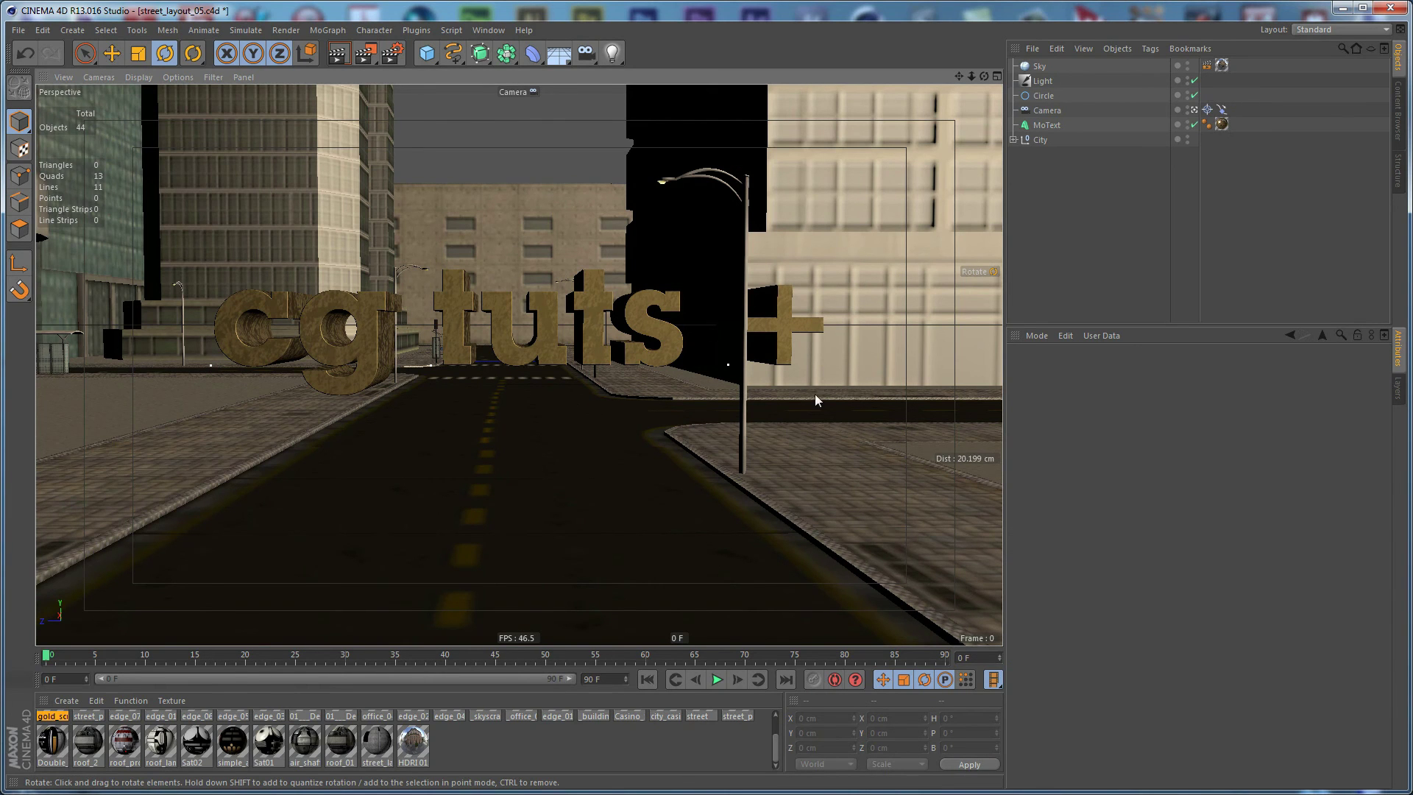
Render the camera view, then select the Light and nudge its position in perspective view
{"action": "key", "text": "shift+r"}
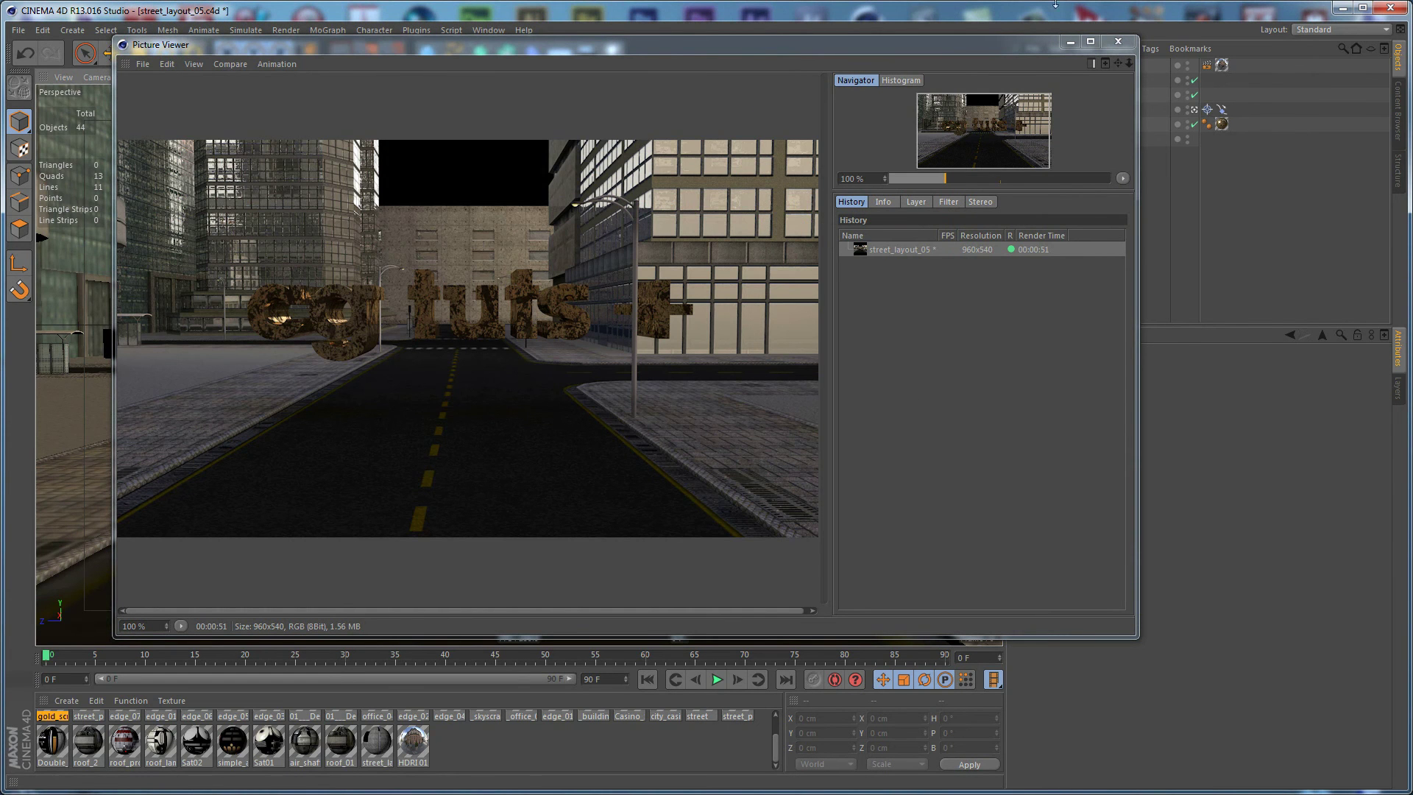
{"action": "left_click", "coordinate": [1071, 42]}
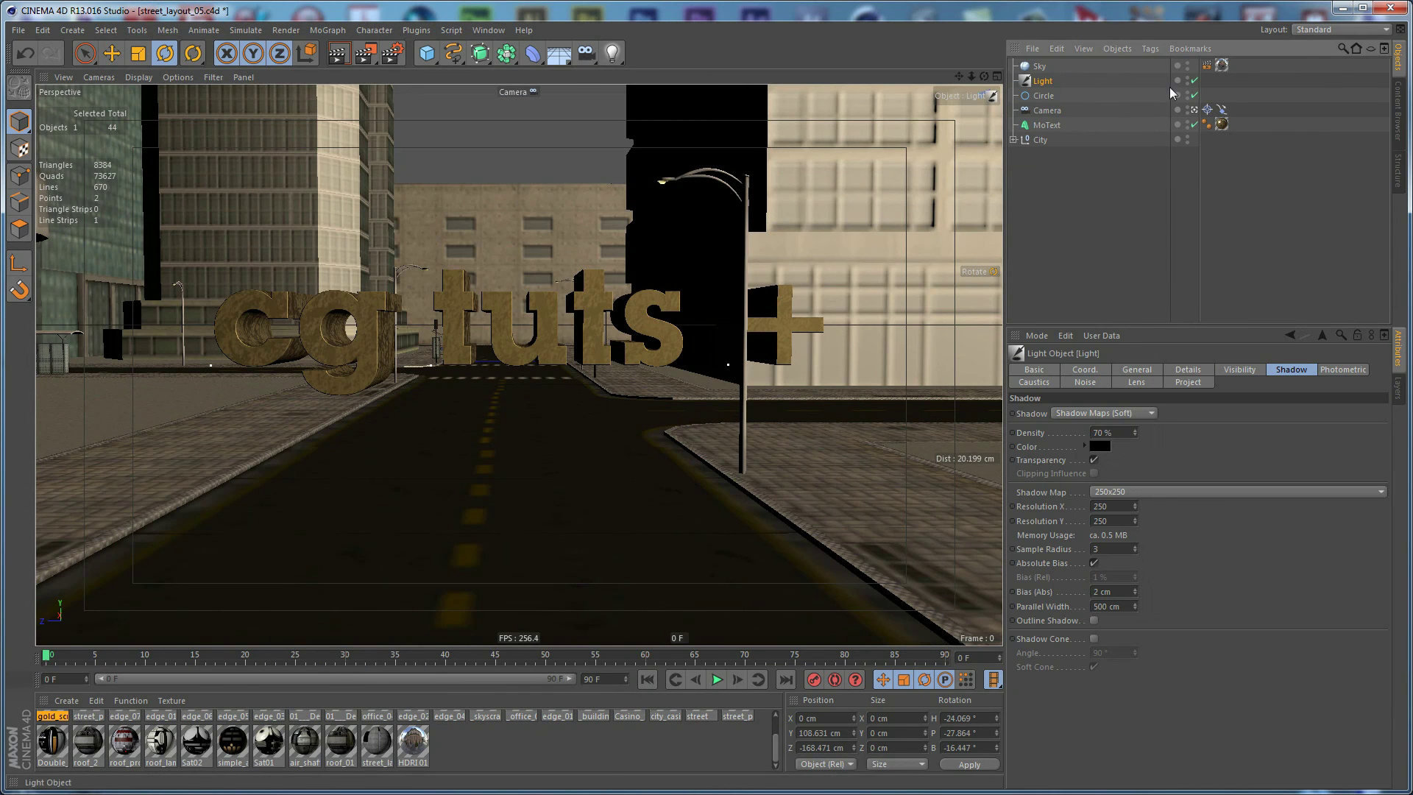
{"action": "left_click", "coordinate": [1195, 110]}
{"action": "key", "text": "e"}
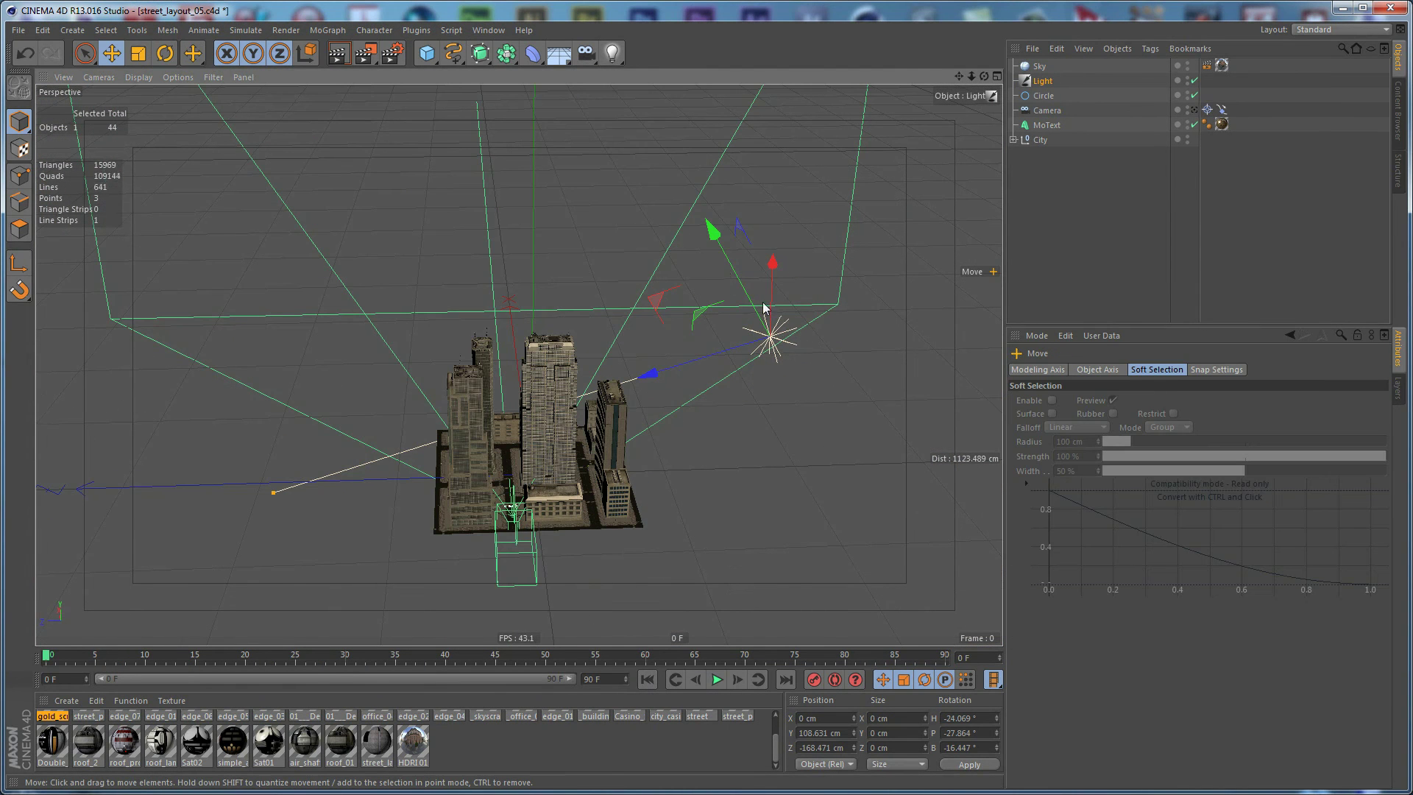
{"action": "left_click_drag", "start_coordinate": [726, 250], "coordinate": [766, 331]}
Rotate the light to change the sun direction, then render through the scene Camera again
{"action": "left_click_drag", "start_coordinate": [828, 456], "coordinate": [916, 452], "text": "alt"}
{"action": "key", "text": "r"}
{"action": "left_click_drag", "start_coordinate": [905, 296], "coordinate": [905, 340]}
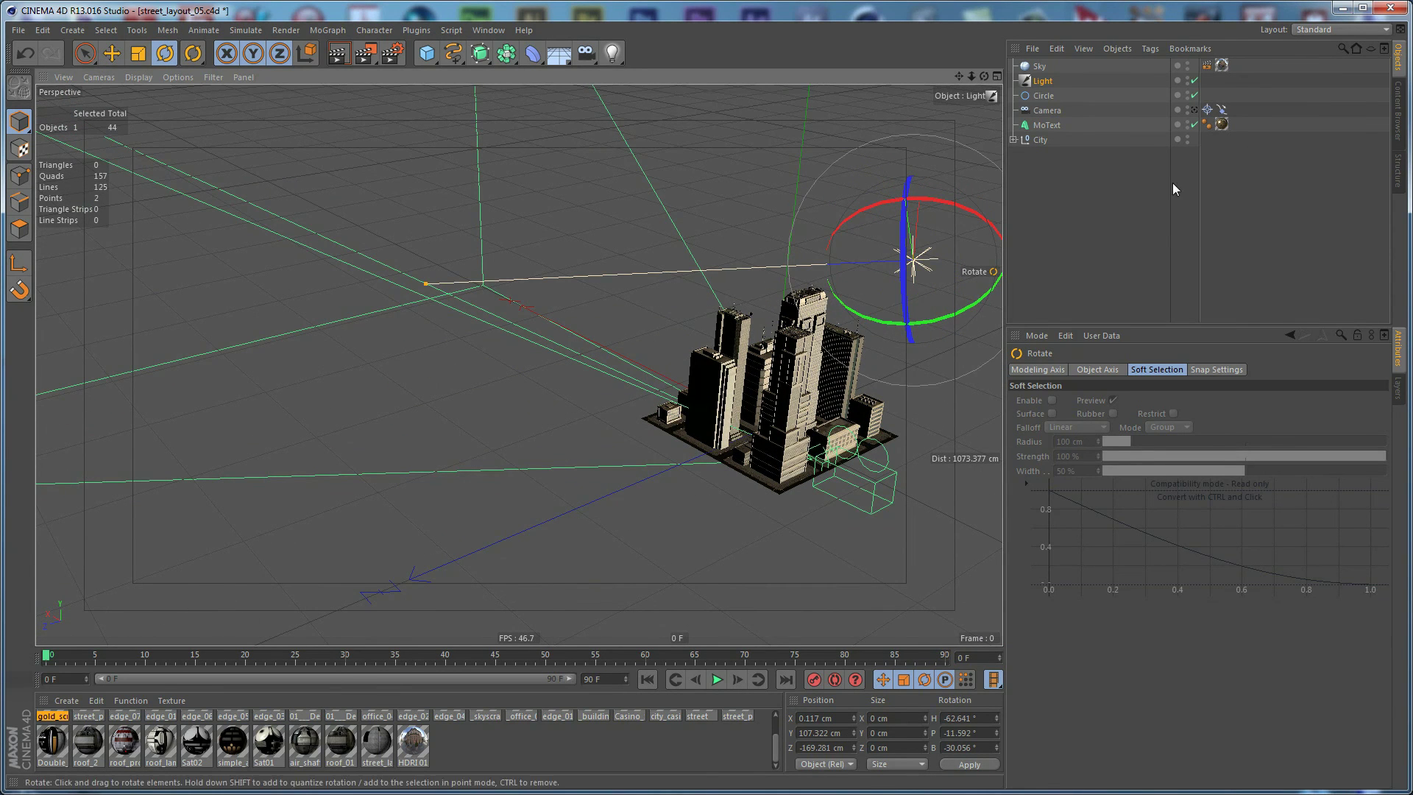
{"action": "left_click", "coordinate": [1207, 110]}
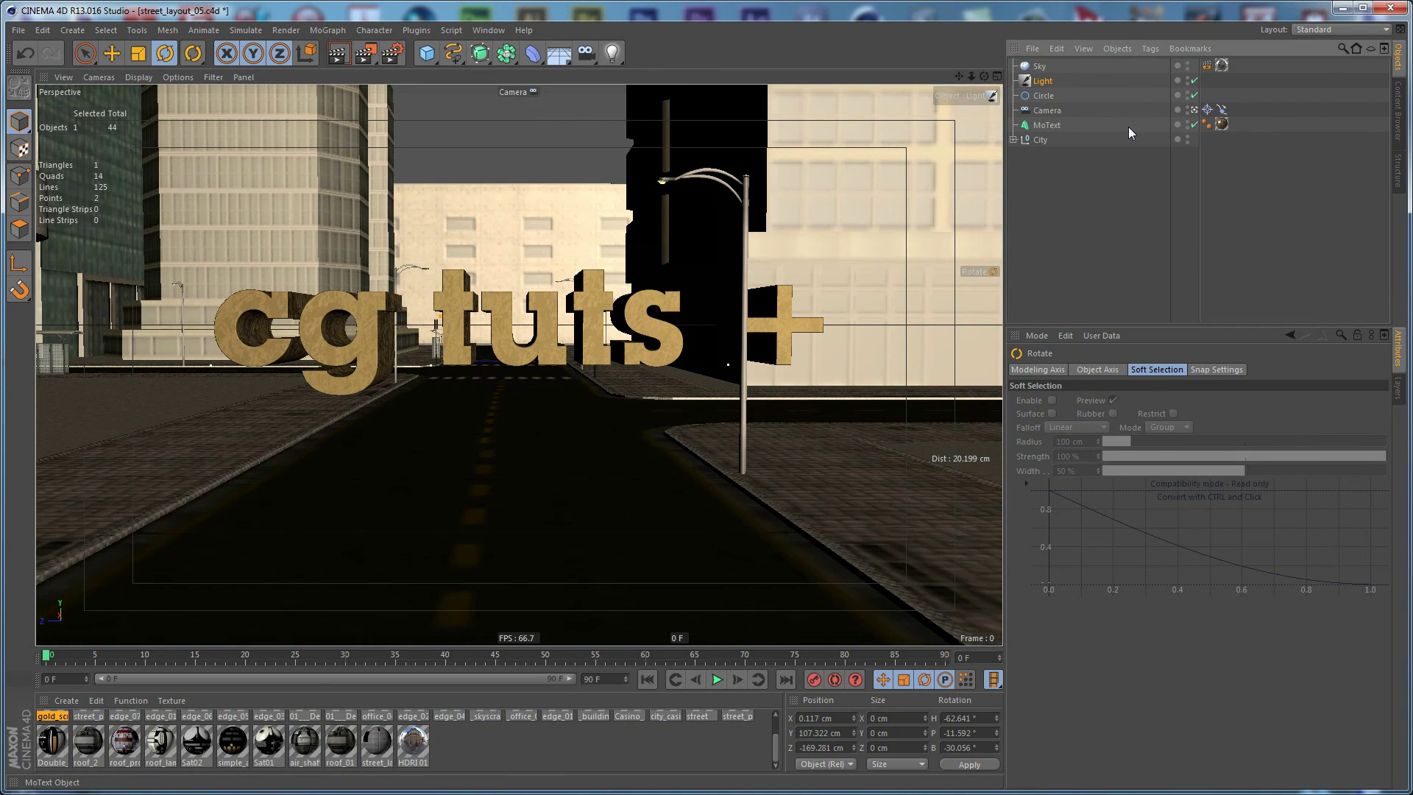
{"action": "key", "text": "shift+r"}
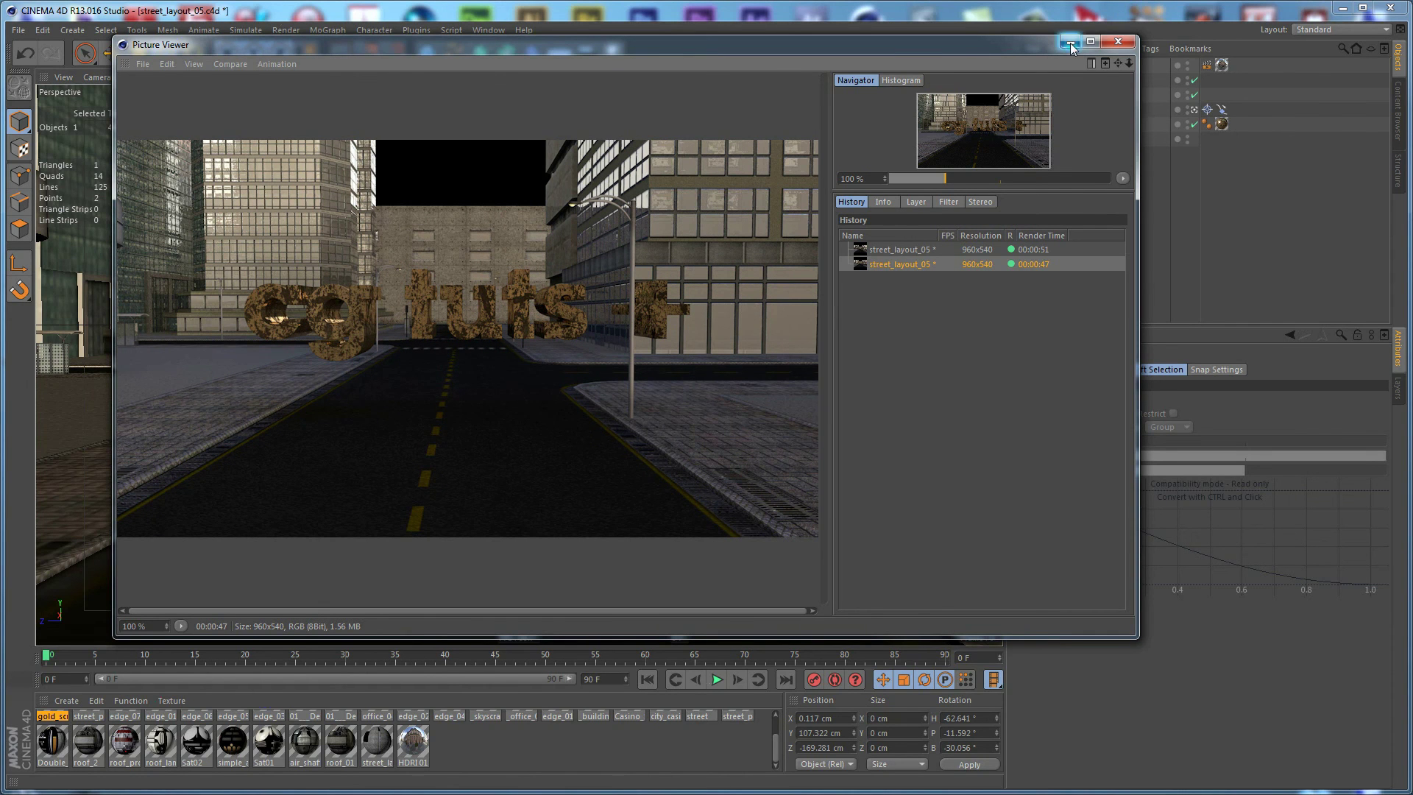
{"action": "left_click", "coordinate": [1118, 41]}
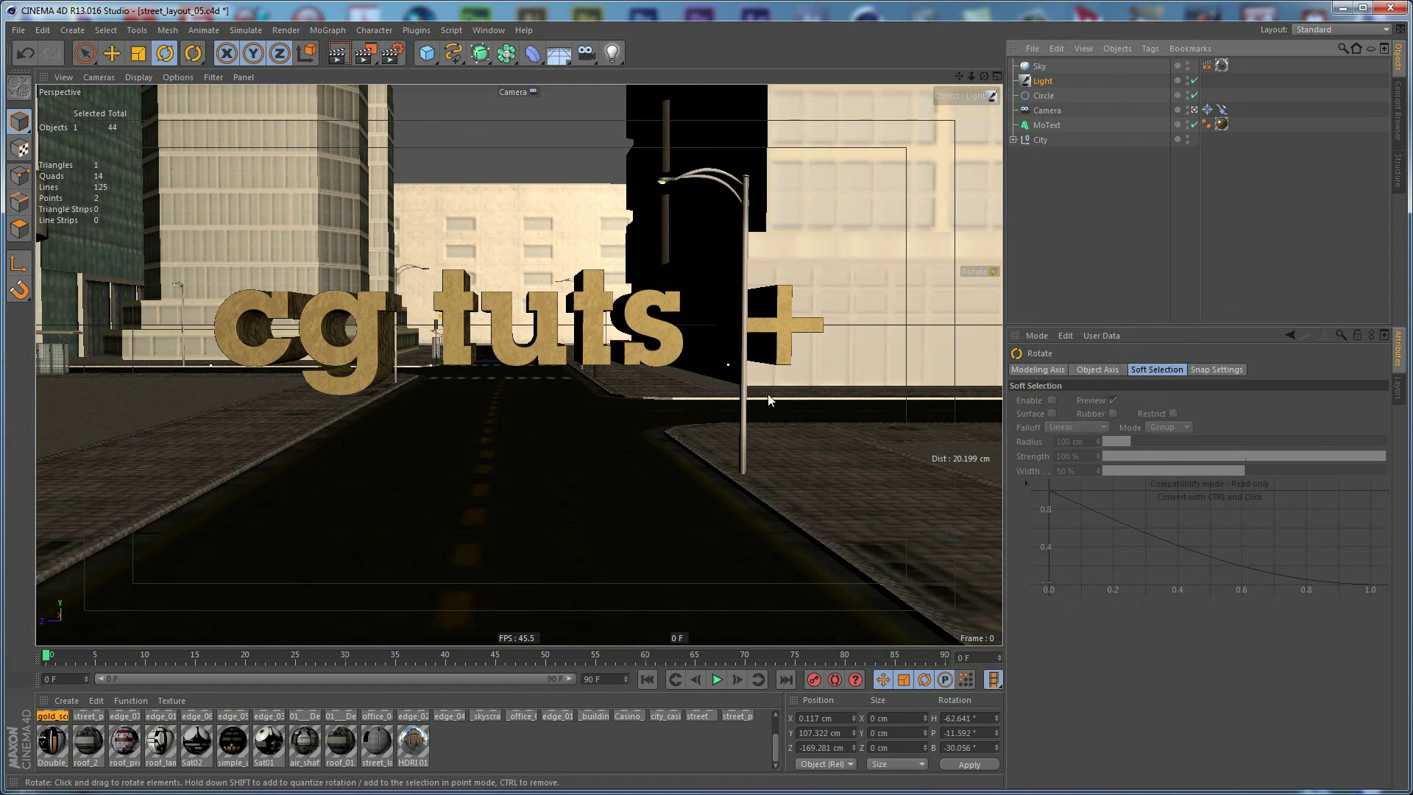
{"action": "left_click", "coordinate": [717, 680]}
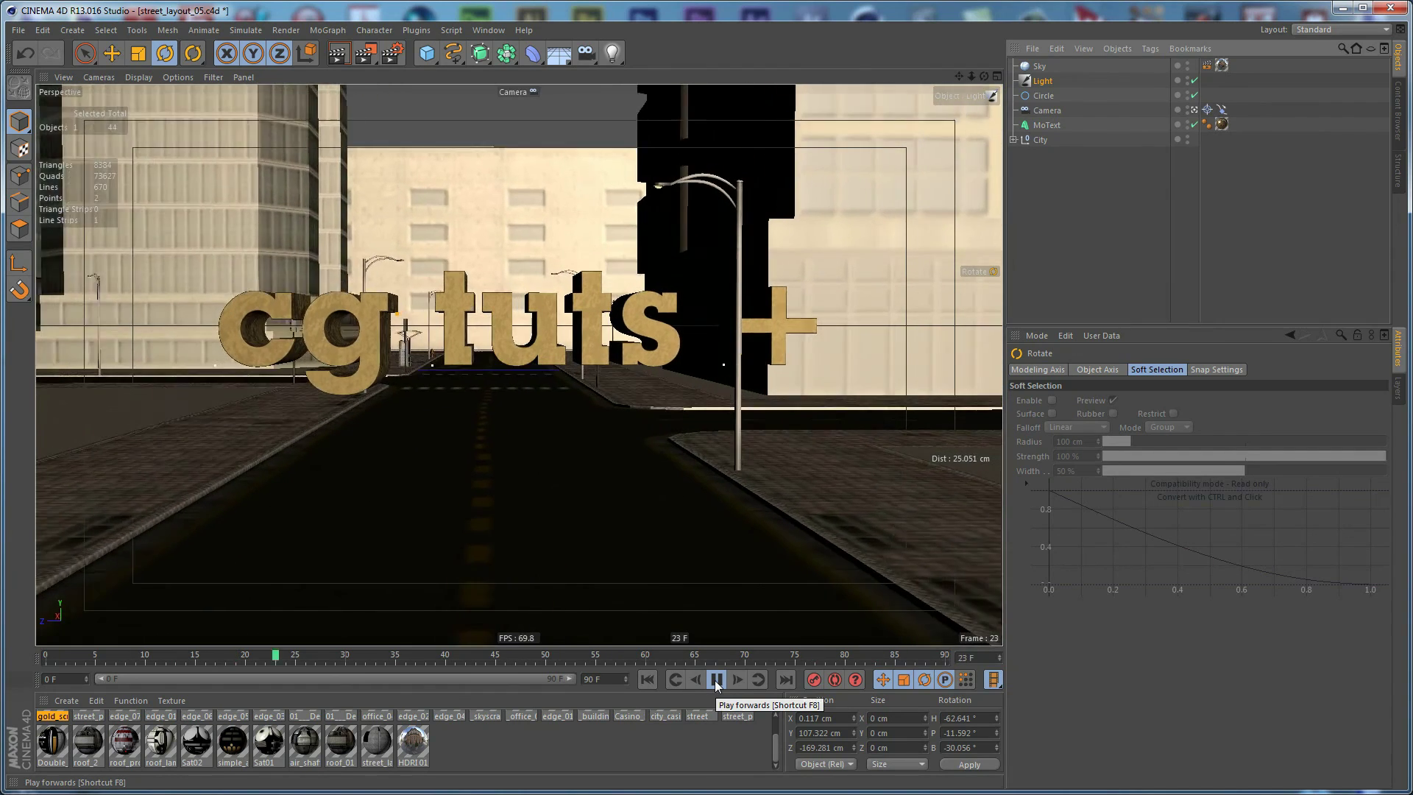
{"action": "left_click", "coordinate": [717, 680]}
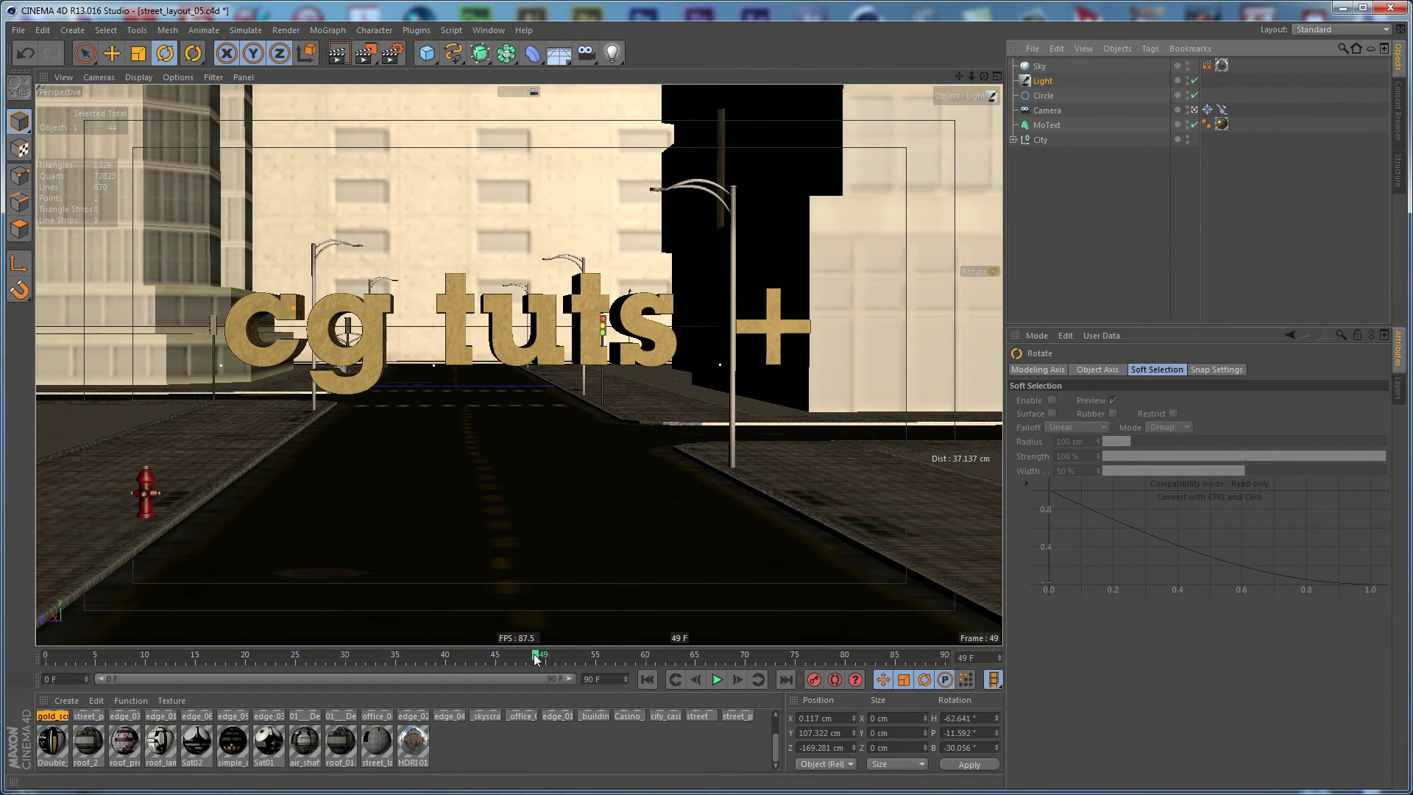
{"action": "mouse_move", "coordinate": [541, 655]}
{"action": "left_mouse_down"}
{"action": "mouse_move", "coordinate": [22, 661]}
{"action": "mouse_move", "coordinate": [975, 619]}
{"action": "left_mouse_up"}
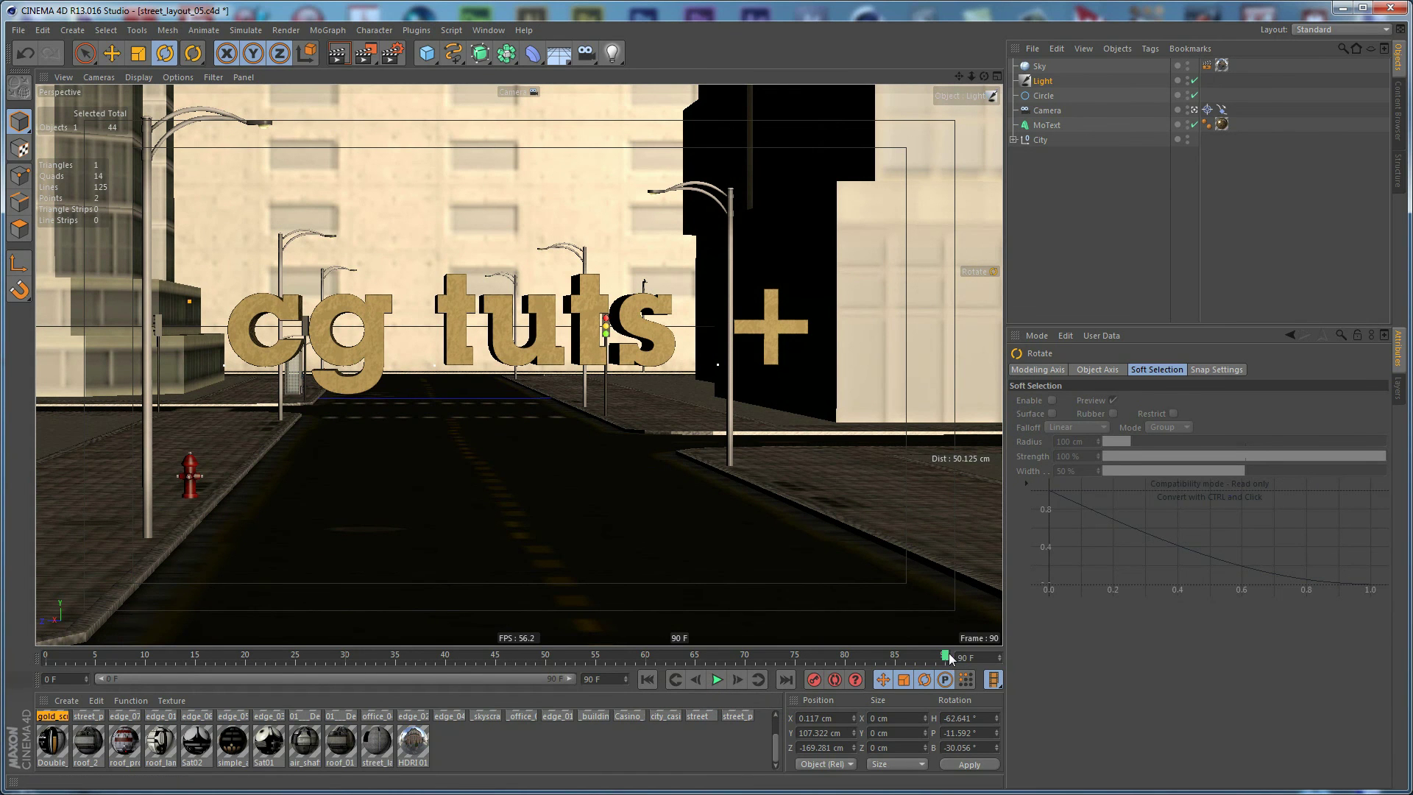
{"action": "left_click_drag", "start_coordinate": [949, 657], "coordinate": [475, 662]}
{"action": "left_click_drag", "start_coordinate": [583, 665], "coordinate": [1207, 638]}
{"action": "left_click_drag", "start_coordinate": [886, 652], "coordinate": [279, 619]}
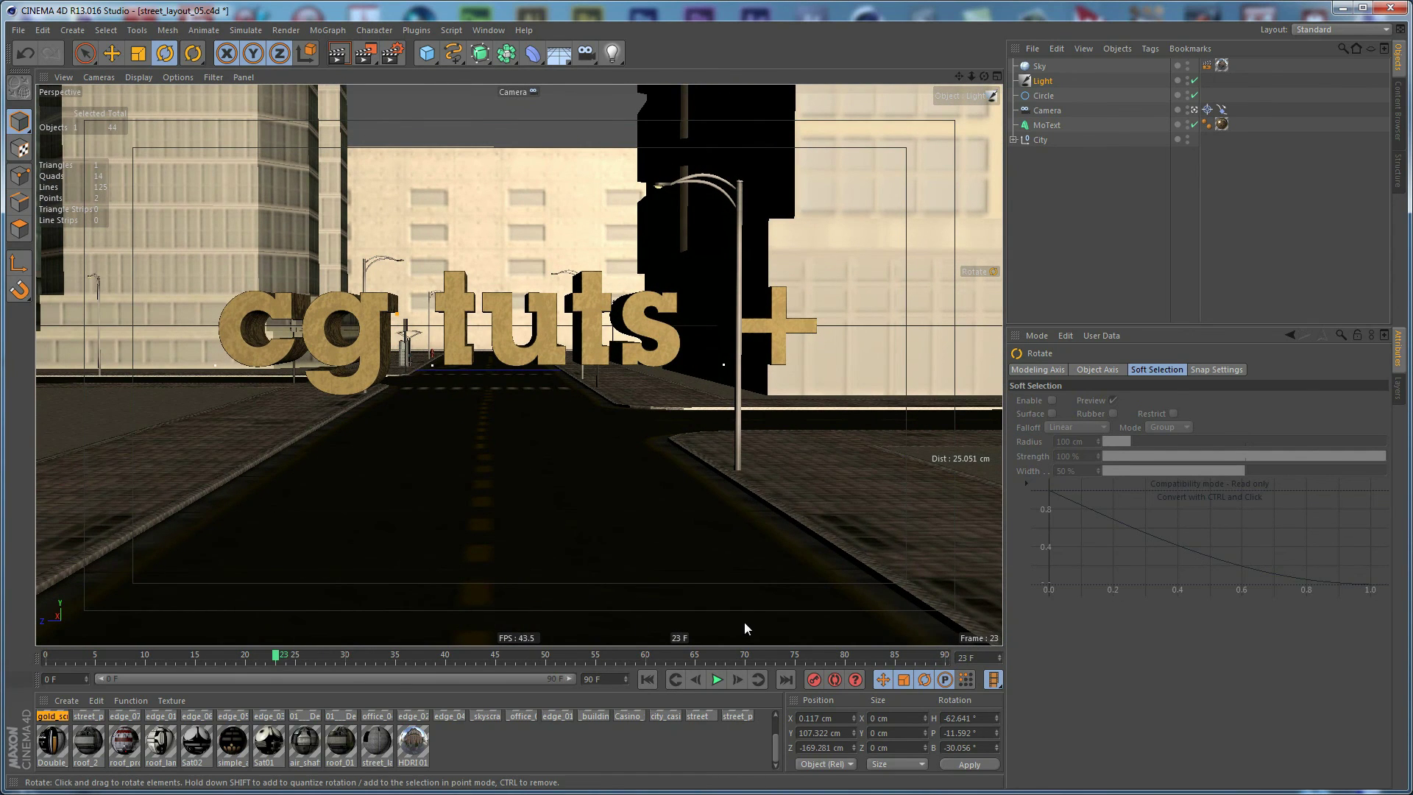
{"action": "left_click_drag", "start_coordinate": [278, 659], "coordinate": [44, 655]}
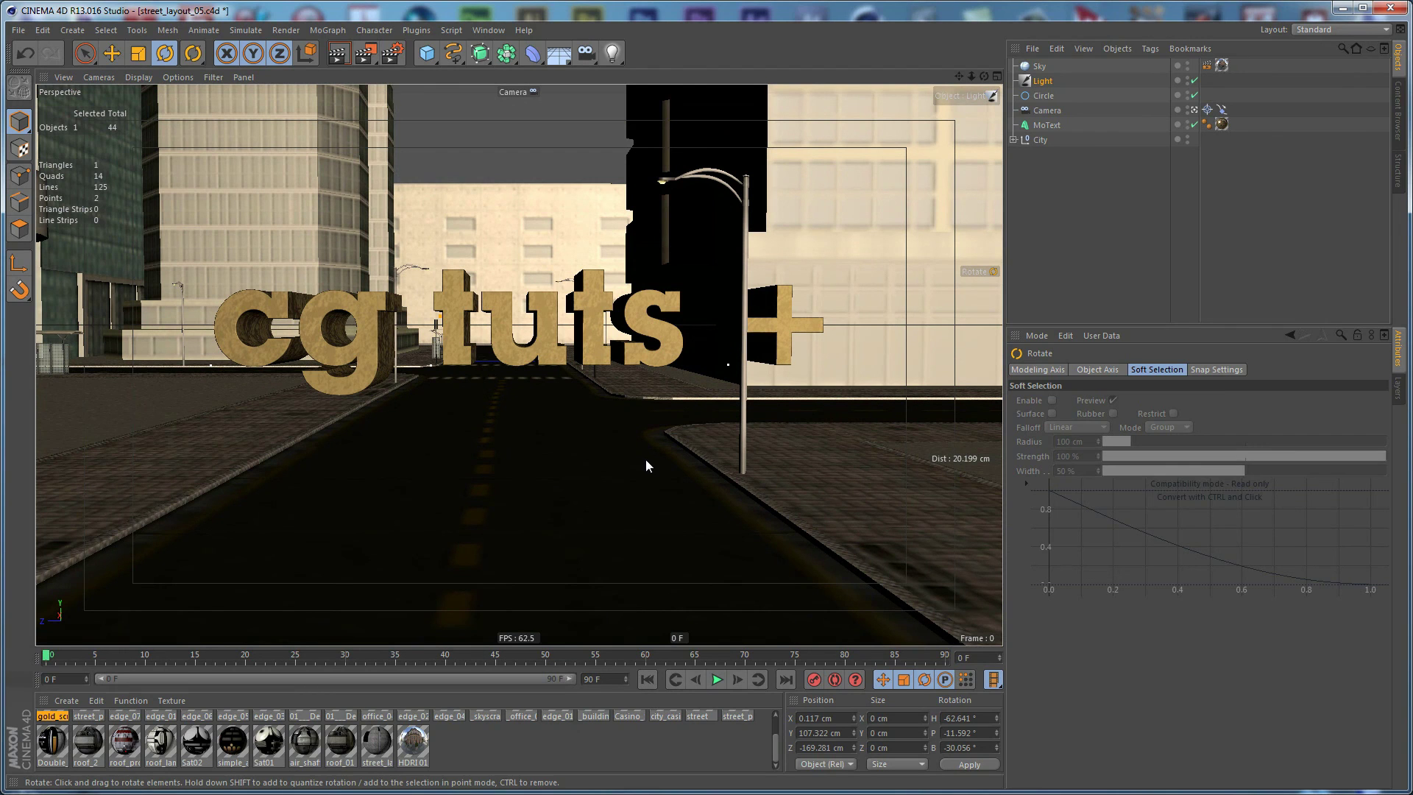